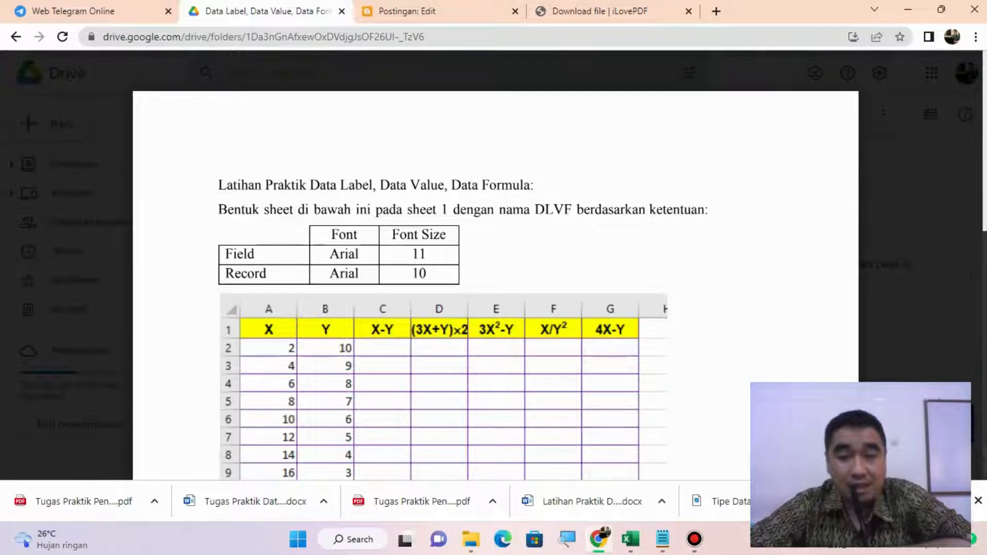
Switch to the Excel workbook and rename Sheet1 as LPDLVF
{"action": "left_click", "coordinate": [630, 539]}
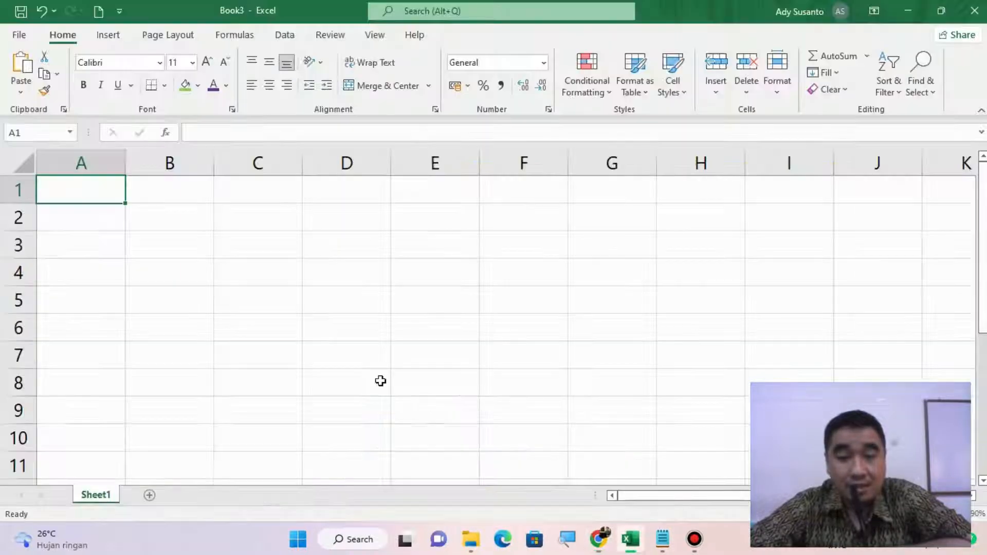
{"action": "right_click", "coordinate": [106, 500]}
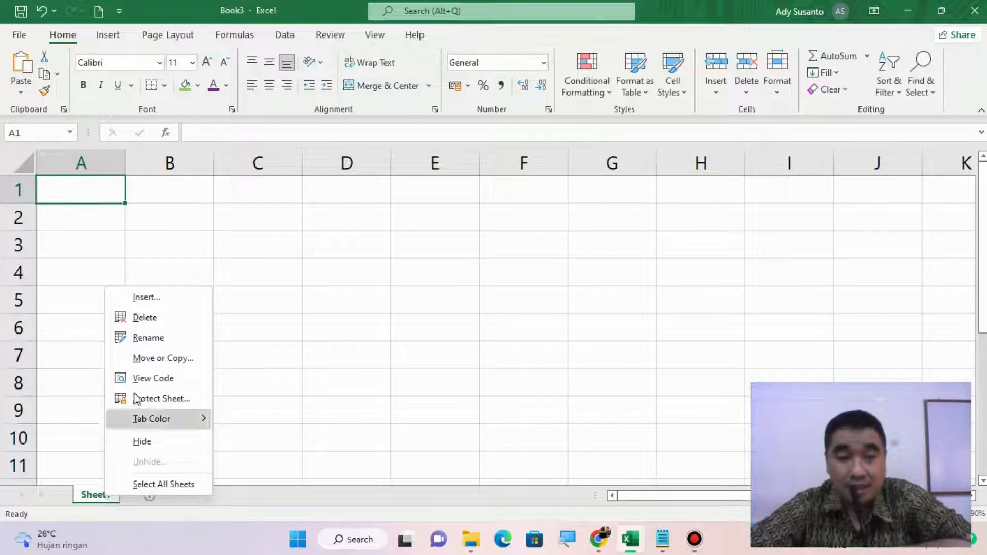
{"action": "left_click", "coordinate": [155, 343]}
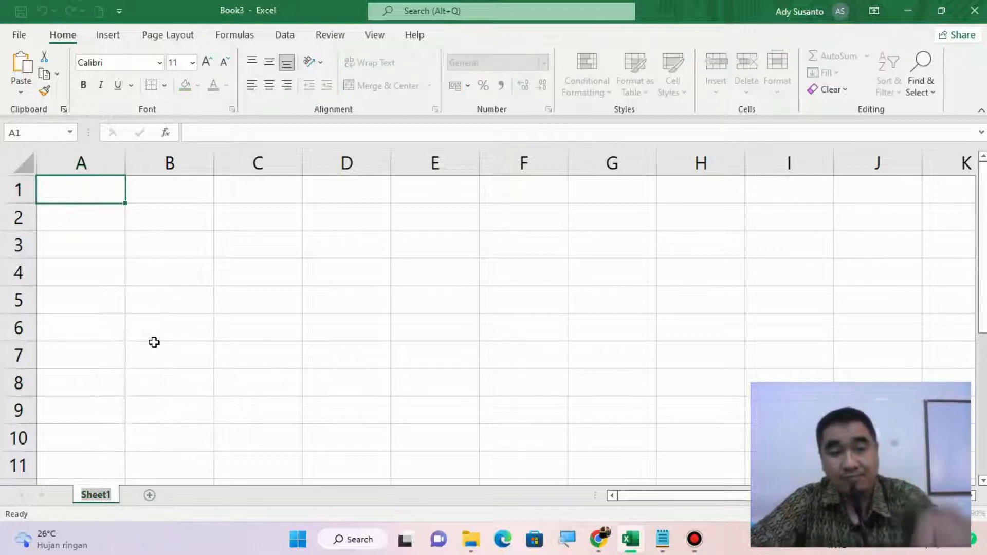
{"action": "type", "text": "L"}
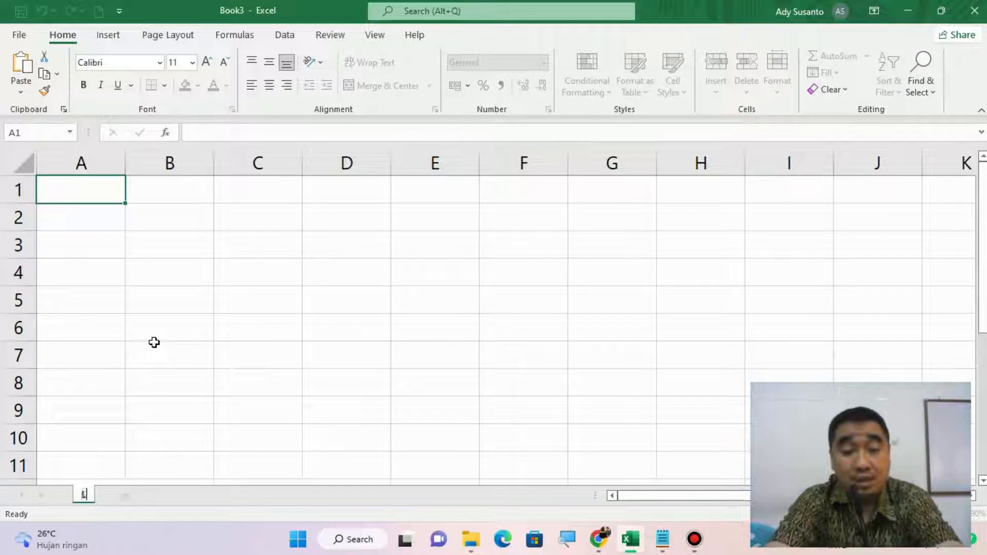
{"action": "type", "text": "PDLVF"}
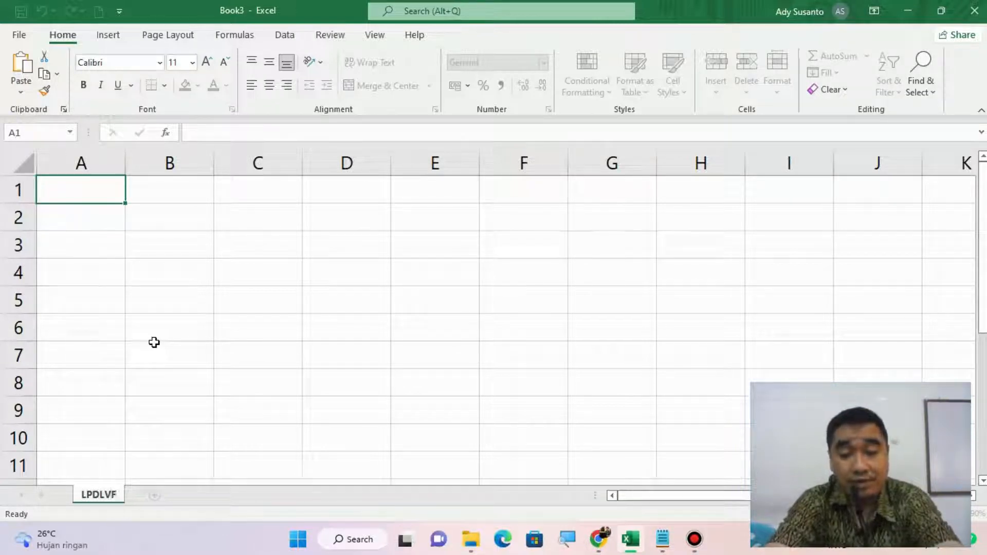
{"action": "key", "text": "Return"}
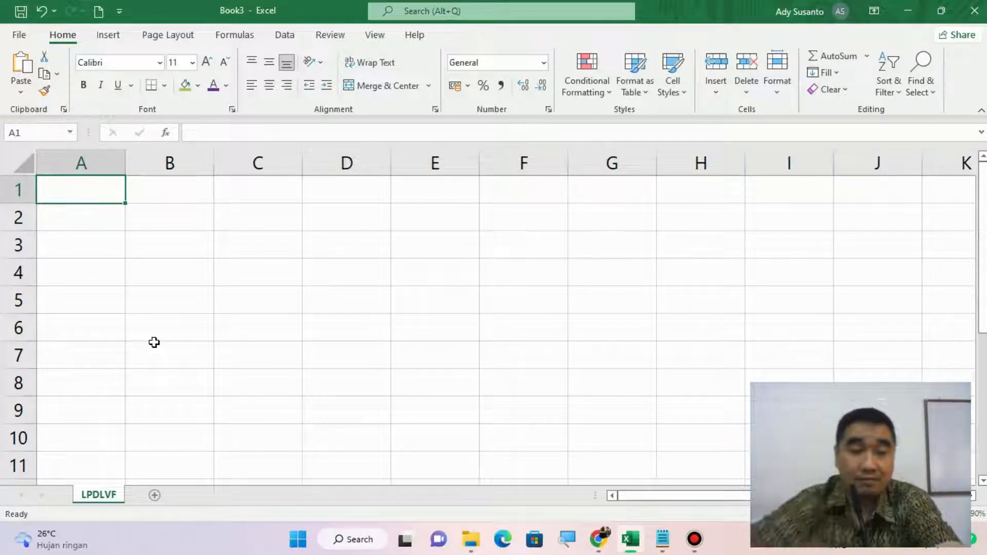
Check the required sheet name in the exercise PDF in Chrome and shorten the Excel sheet's name to DLVF
{"action": "left_click", "coordinate": [599, 539]}
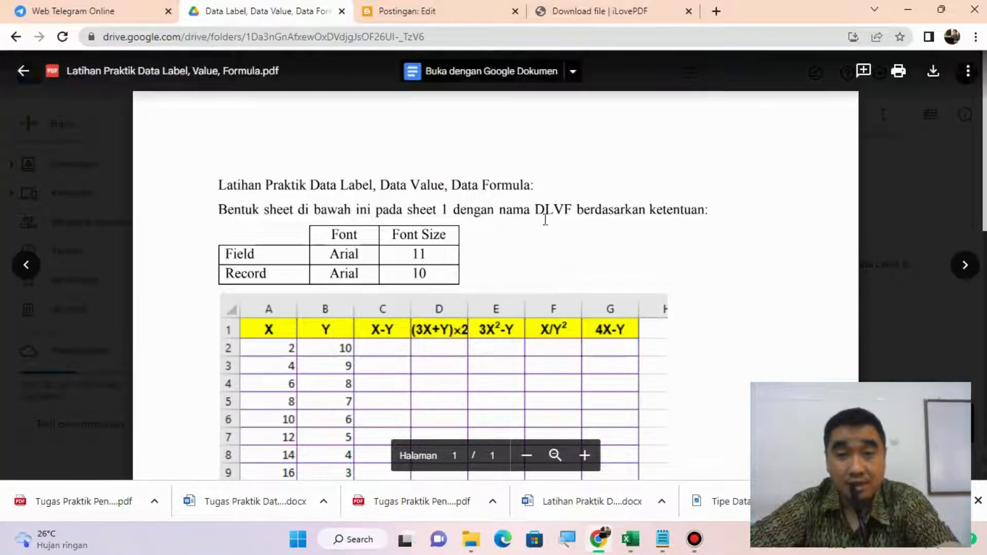
{"action": "left_click", "coordinate": [632, 539]}
{"action": "right_click", "coordinate": [108, 496]}
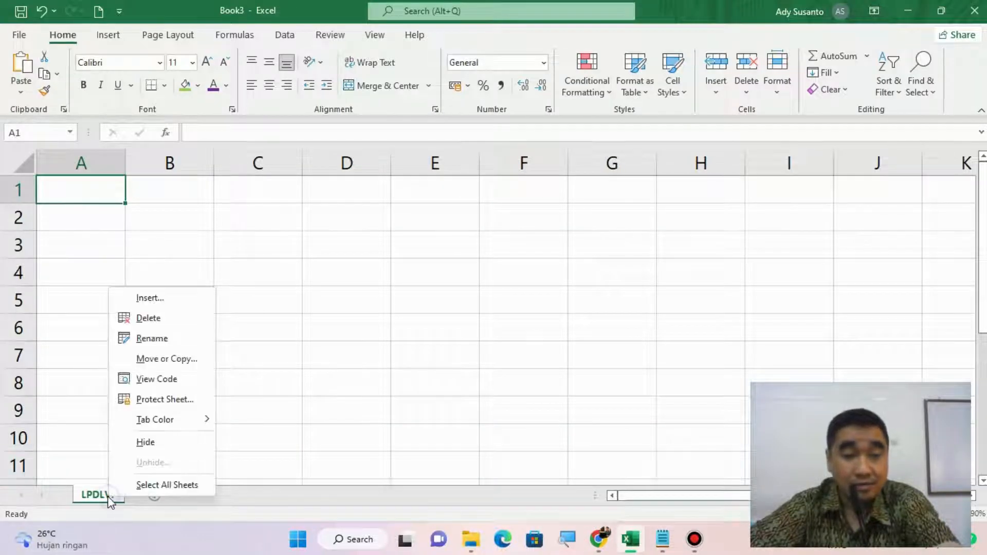
{"action": "left_click", "coordinate": [151, 338]}
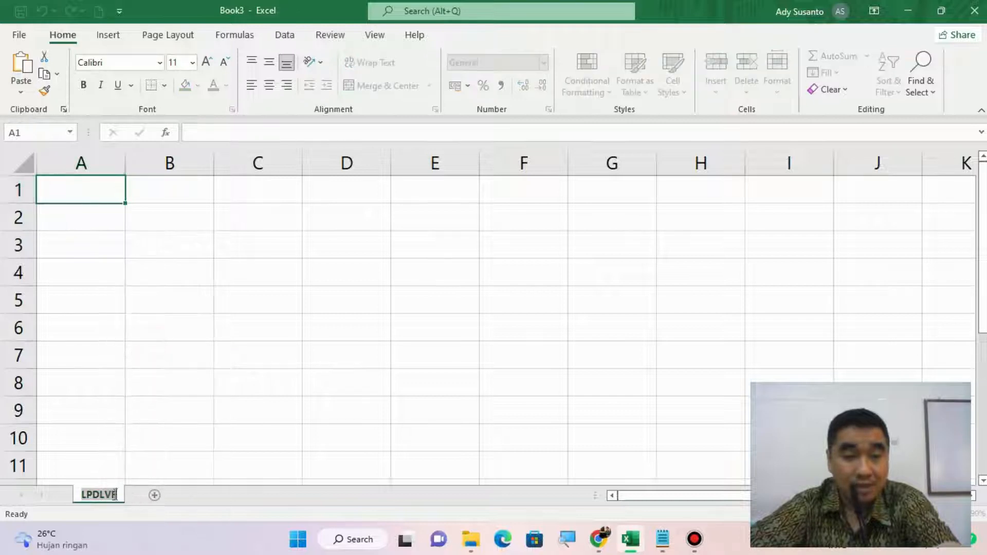
{"action": "left_click", "coordinate": [88, 494]}
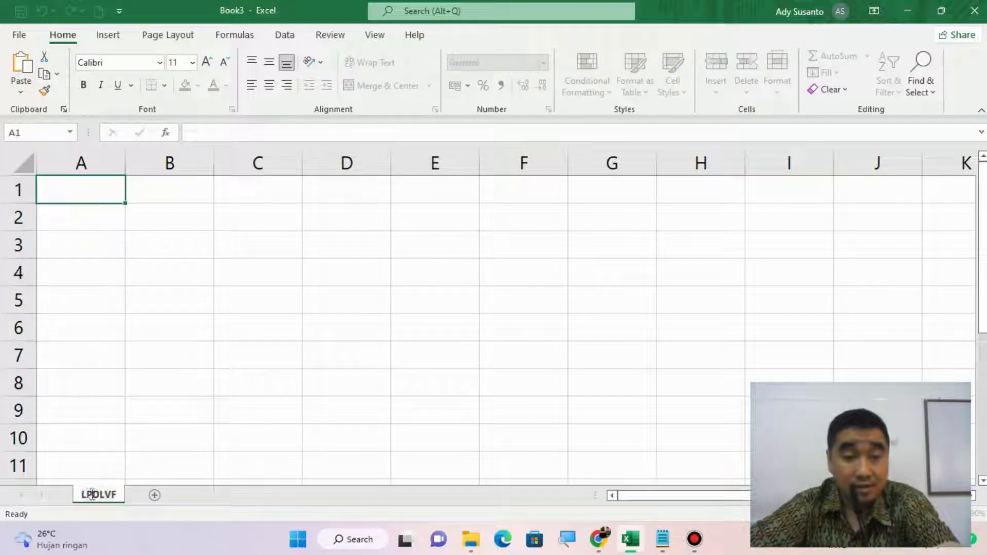
{"action": "key", "text": "BackSpace"}
{"action": "key", "text": "BackSpace"}
{"action": "key", "text": "Return"}
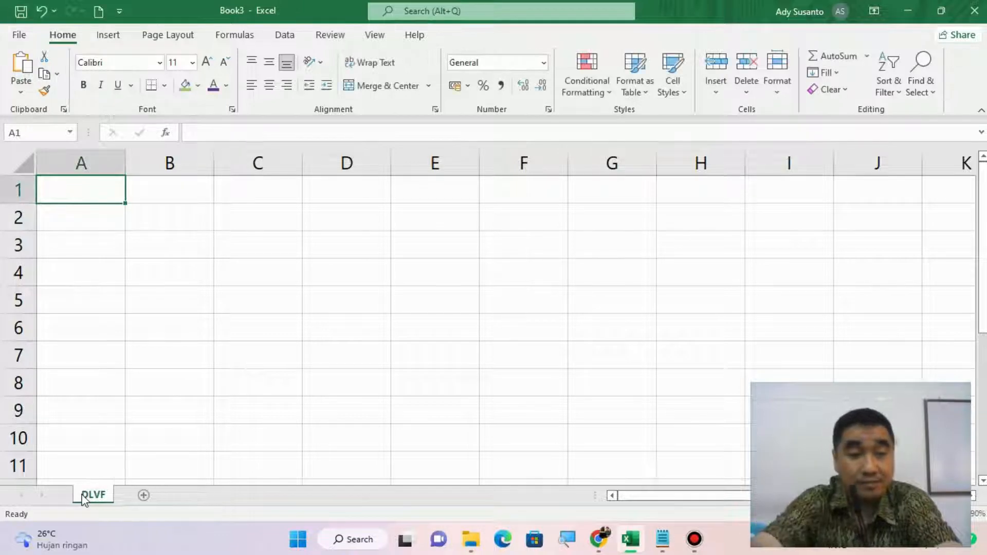
Switch to Notepad and write the definition "Field ---> judul tiap kolom" on the first line
{"action": "left_click", "coordinate": [599, 540]}
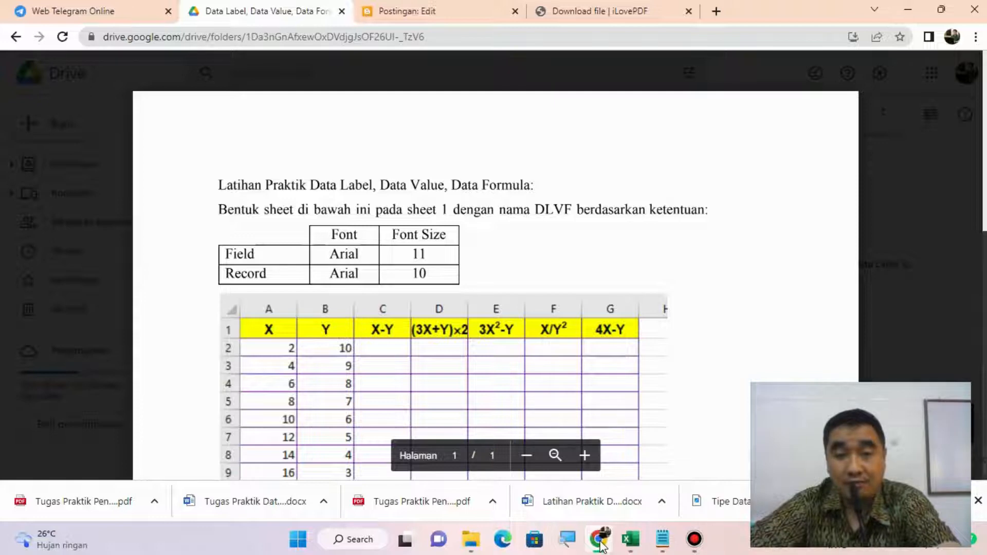
{"action": "left_click", "coordinate": [663, 539]}
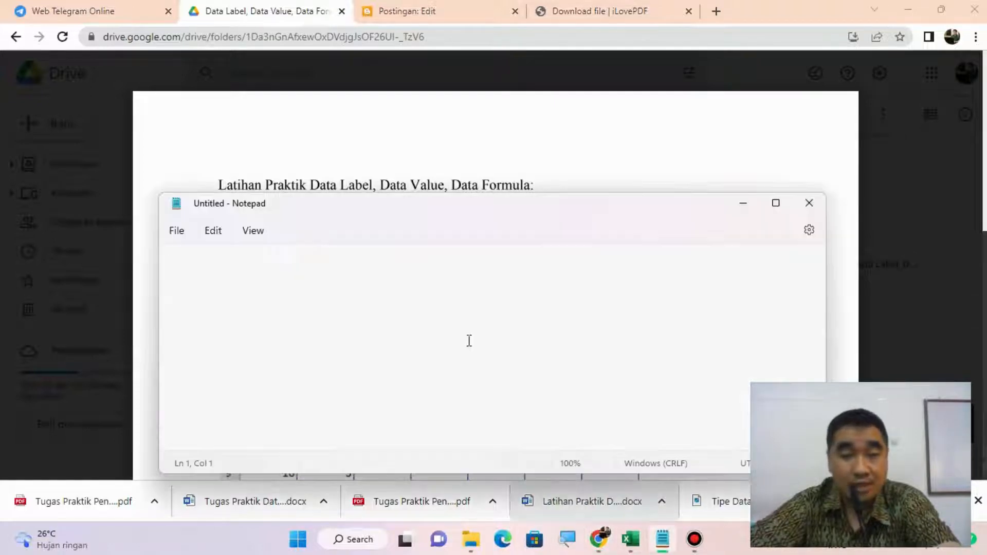
{"action": "type", "text": "File"}
{"action": "key", "text": "BackSpace"}
{"action": "key", "text": "BackSpace"}
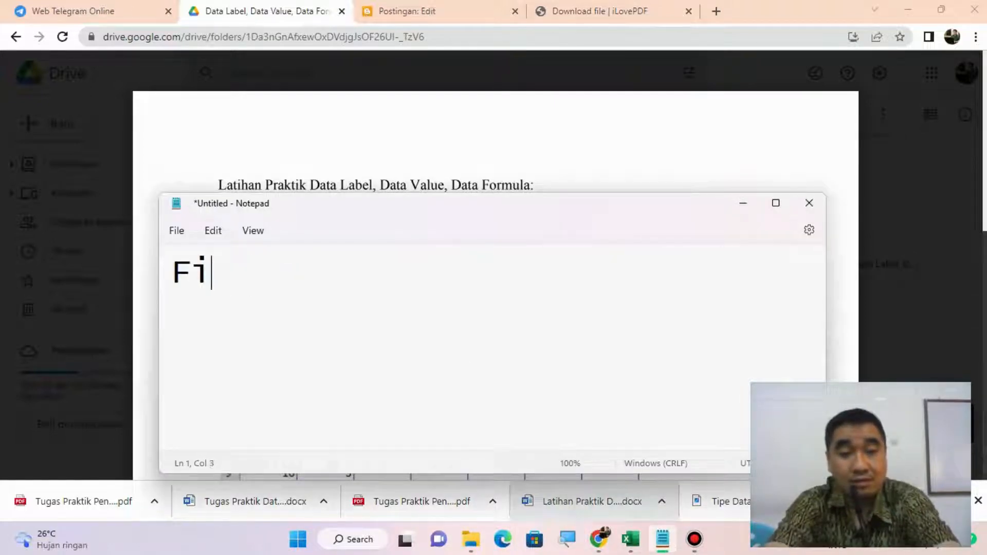
{"action": "type", "text": "eld ---"}
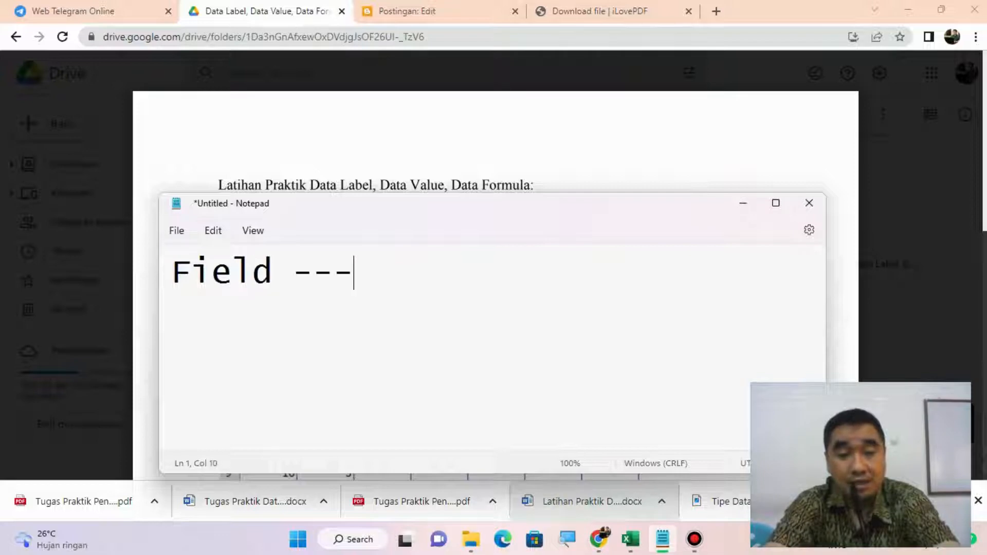
{"action": "type", "text": "> judu"}
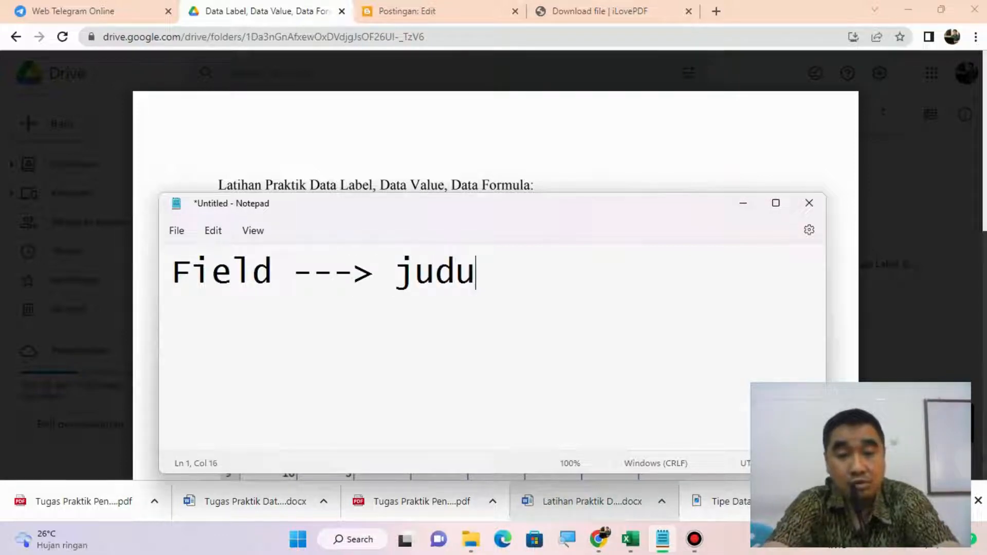
{"action": "type", "text": "l tiap"}
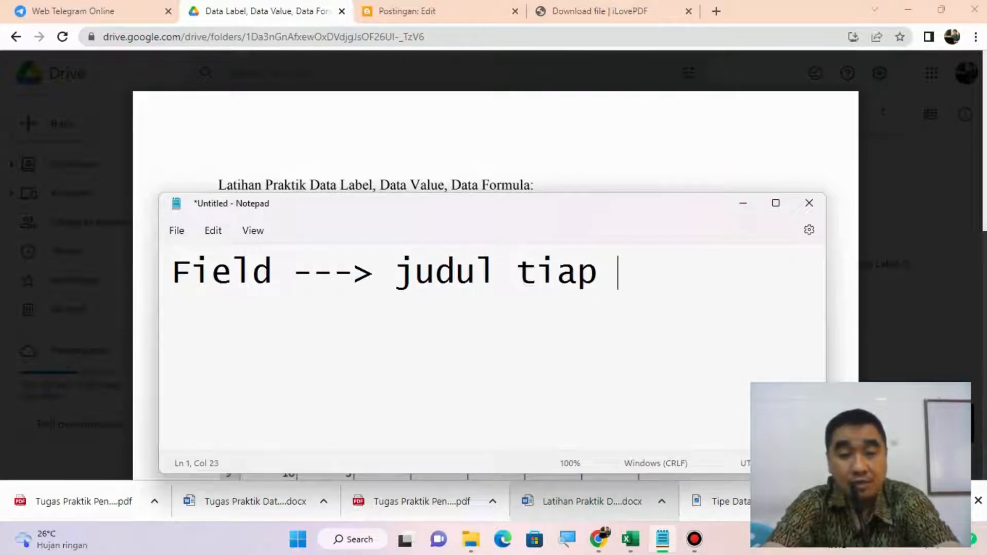
{"action": "type", "text": " kolom"}
{"action": "key", "text": "Return"}
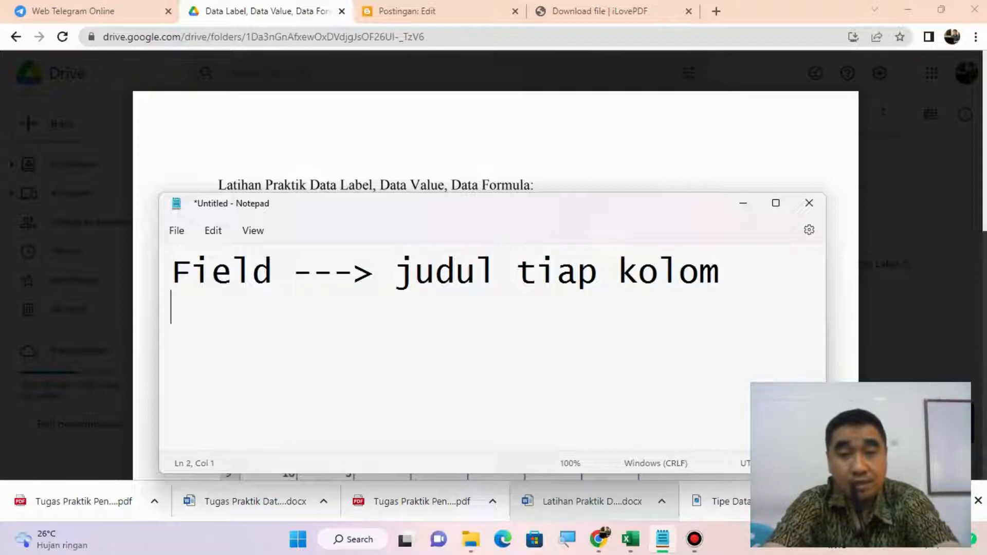
Add the definition "Record ---> isi dari field" below the Field line, separated by a blank line
{"action": "type", "text": "Recor"}
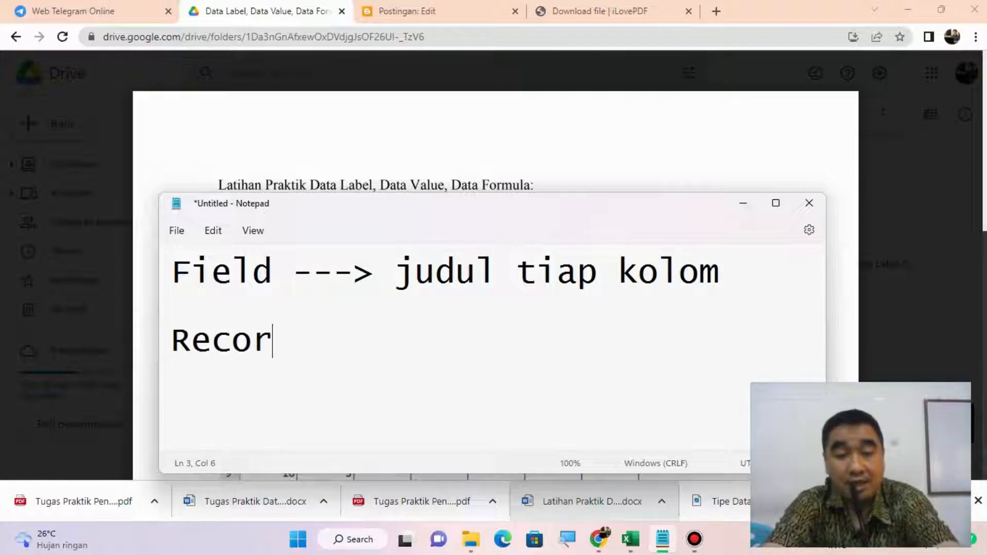
{"action": "type", "text": "d ---"}
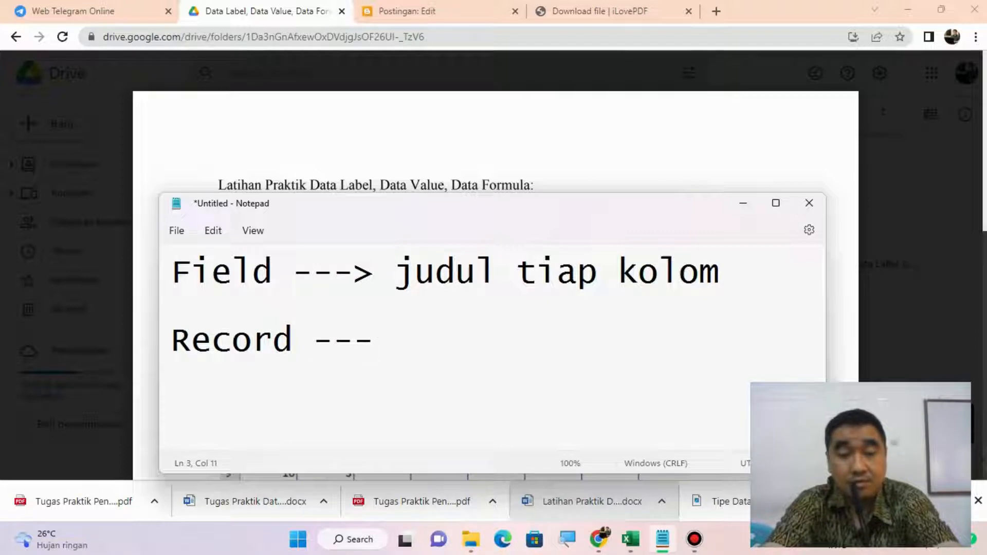
{"action": "type", "text": "> isi da"}
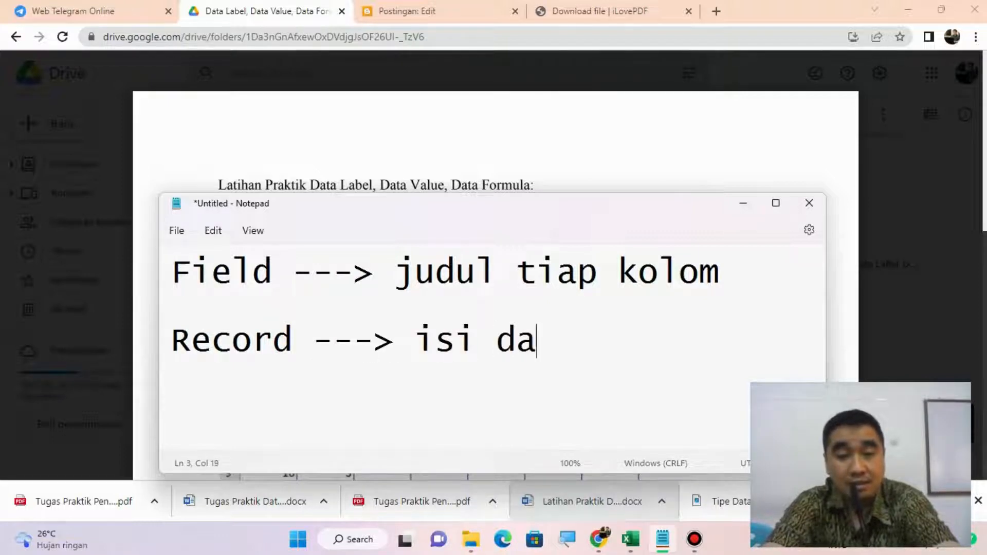
{"action": "type", "text": "ri field"}
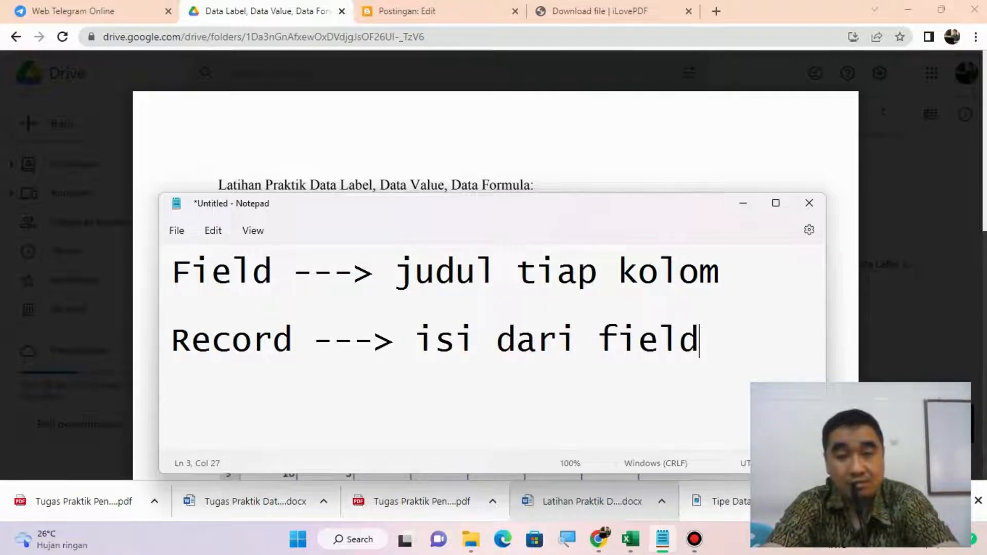
Consult the exercise PDF in Chrome for the field formatting, and set the font of A1:G1 in Excel to Arial
{"action": "left_click", "coordinate": [280, 4]}
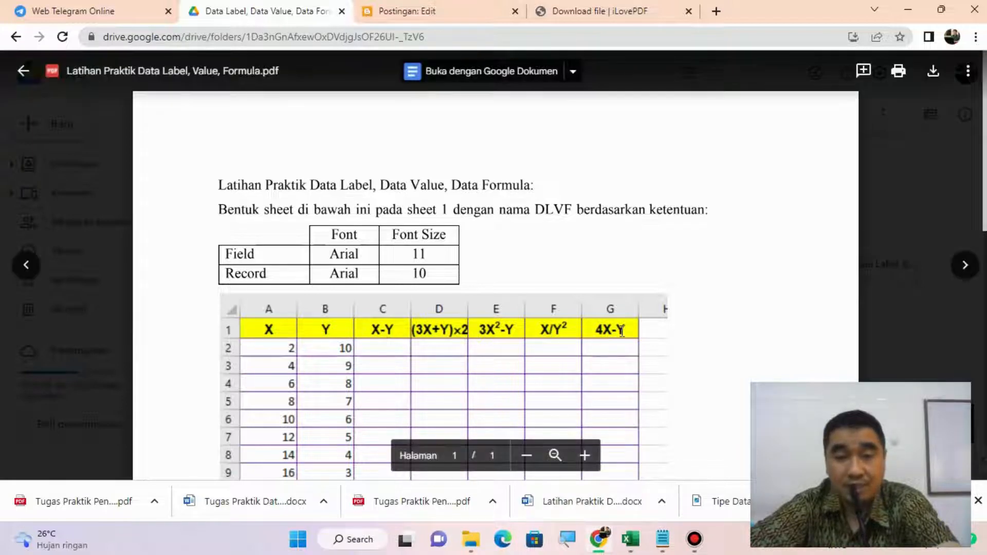
{"action": "left_click", "coordinate": [636, 546]}
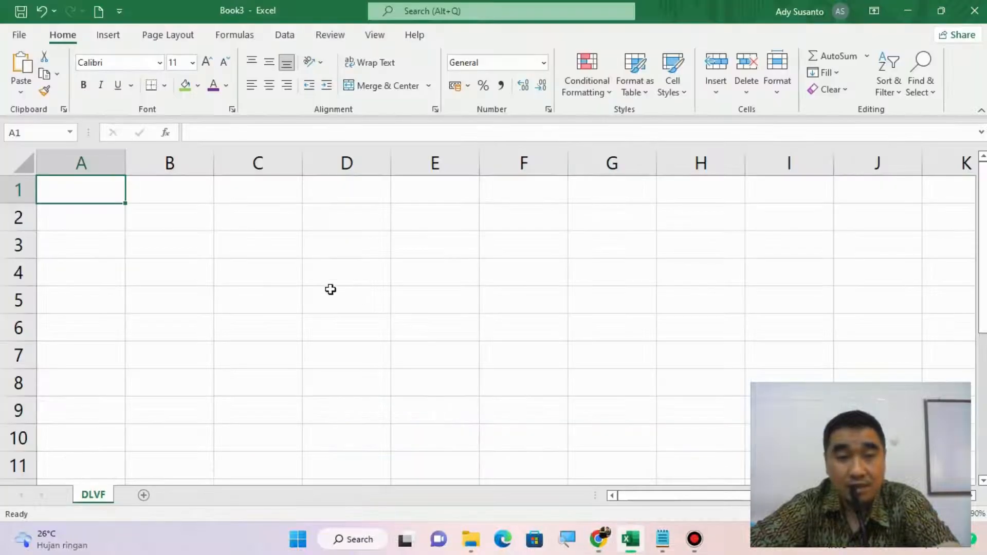
{"action": "left_click", "coordinate": [84, 194]}
{"action": "left_click_drag", "start_coordinate": [84, 193], "coordinate": [581, 194]}
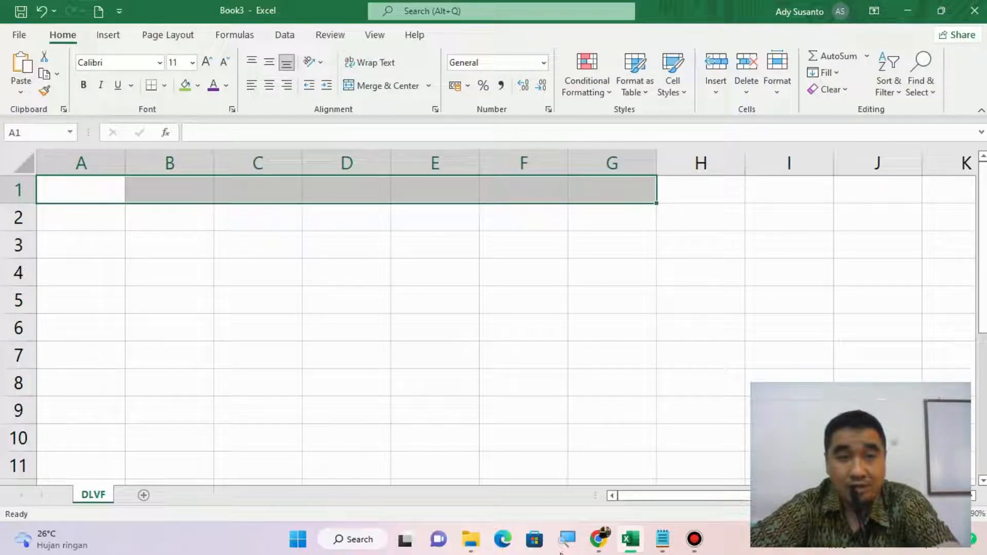
{"action": "left_click", "coordinate": [599, 539]}
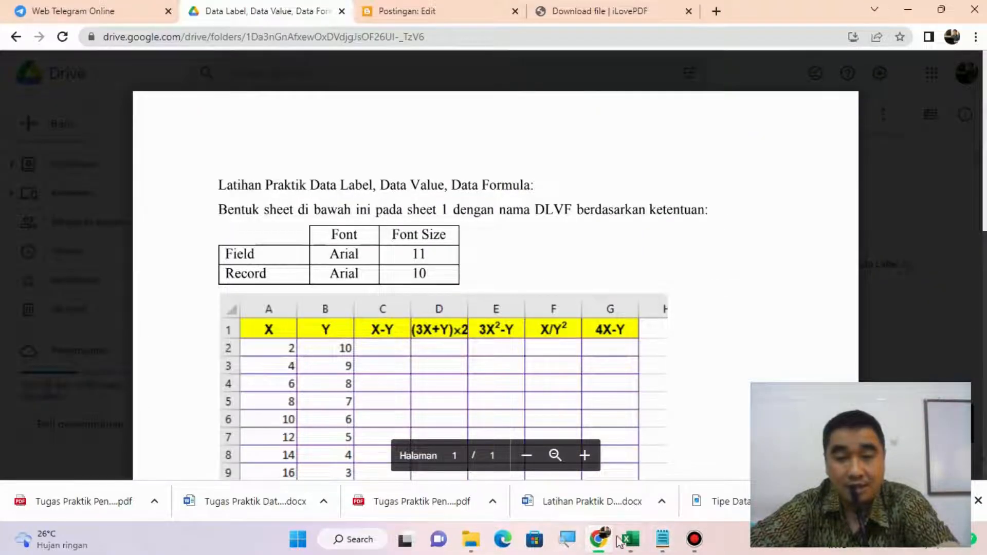
{"action": "left_click", "coordinate": [631, 539]}
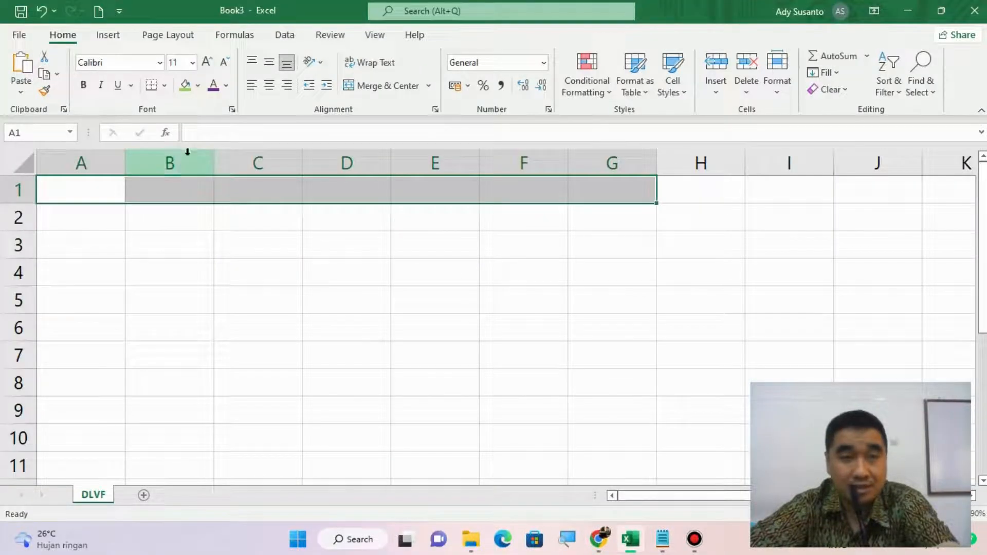
{"action": "left_click", "coordinate": [160, 62]}
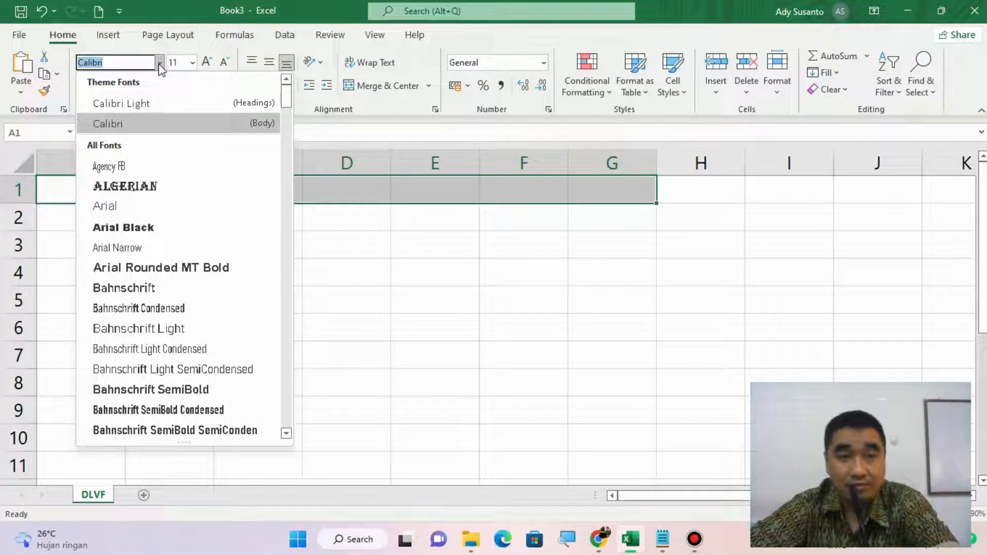
{"action": "left_click", "coordinate": [159, 206]}
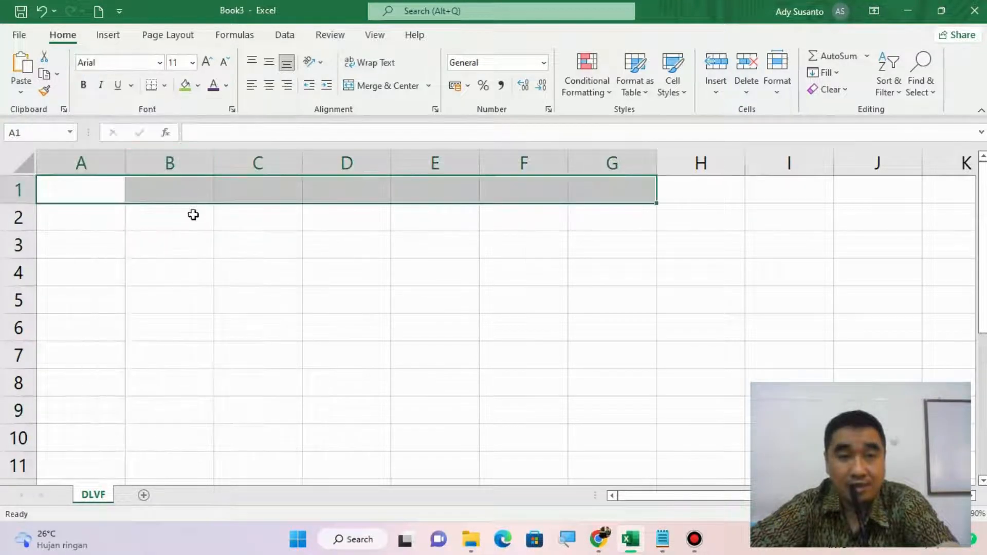
Fill the header cells A1:G1 with standard yellow, checking against the exercise PDF in Chrome
{"action": "left_click", "coordinate": [591, 548]}
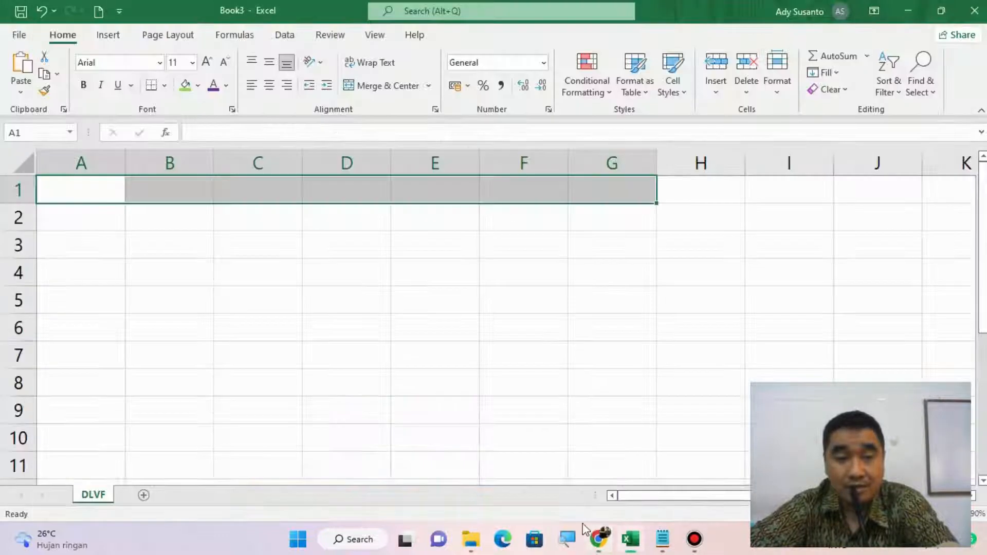
{"action": "left_click", "coordinate": [593, 545]}
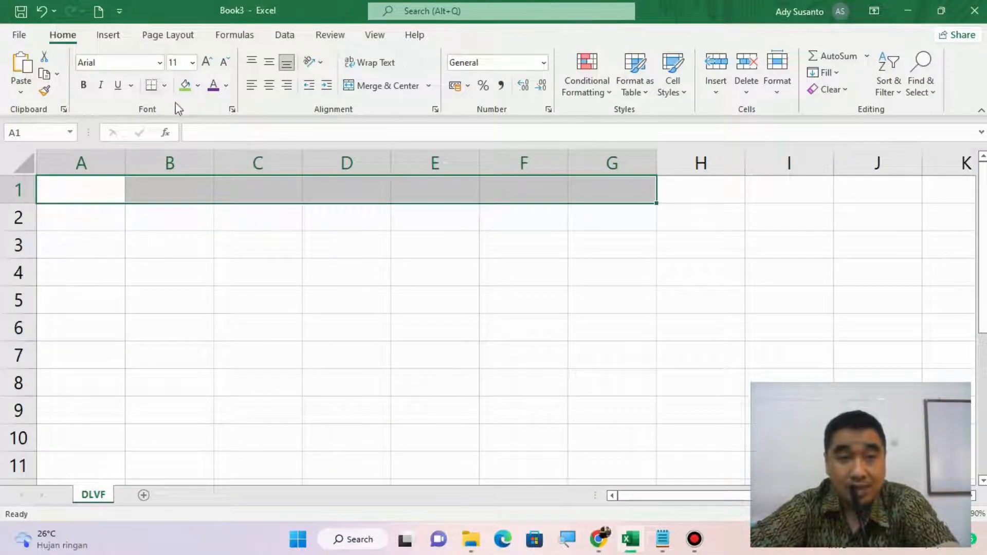
{"action": "left_click", "coordinate": [199, 91]}
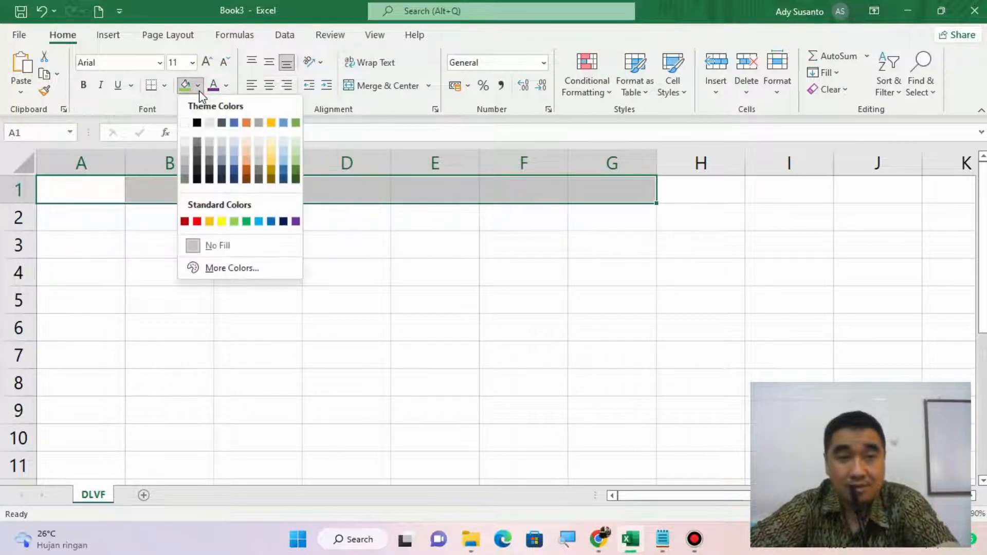
{"action": "left_click", "coordinate": [222, 222]}
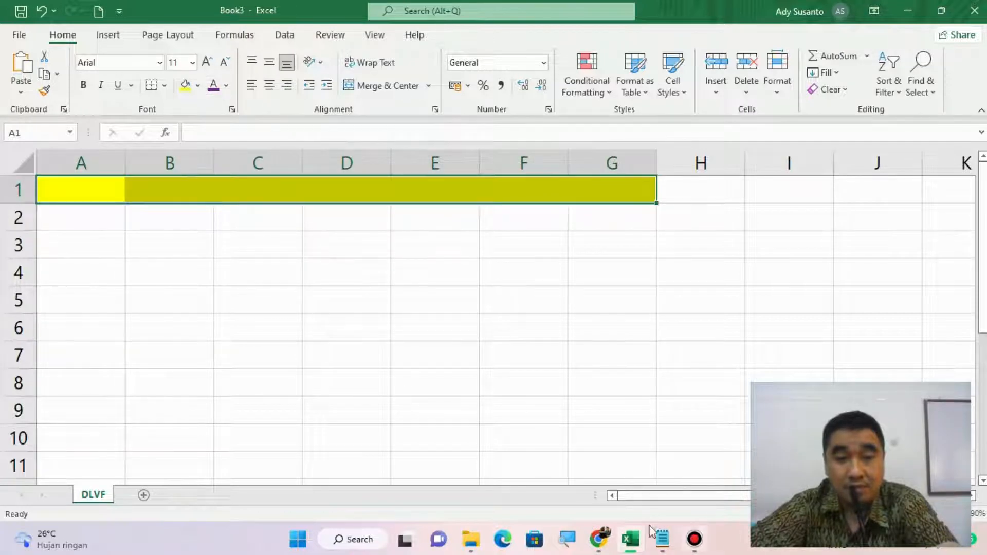
{"action": "left_click", "coordinate": [599, 540]}
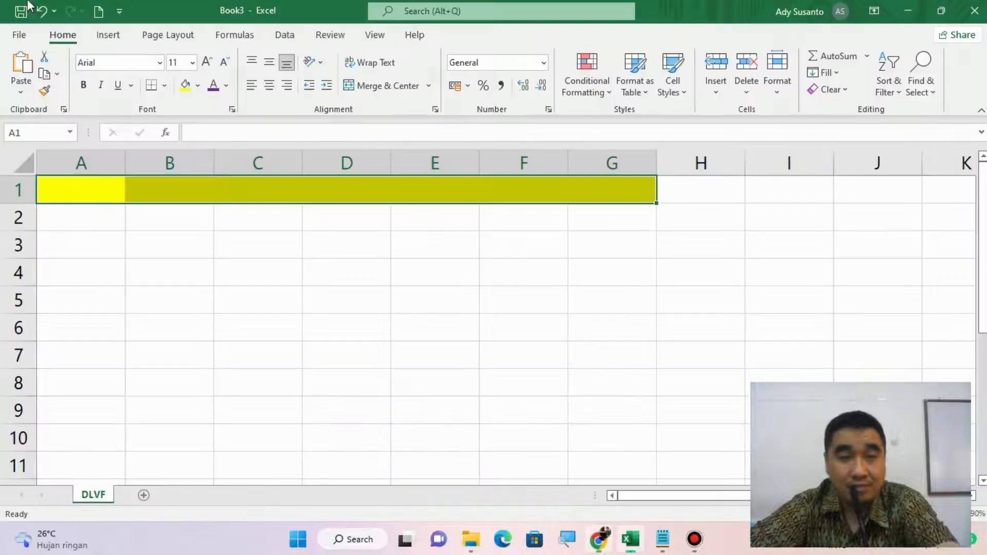
{"action": "left_click", "coordinate": [599, 541]}
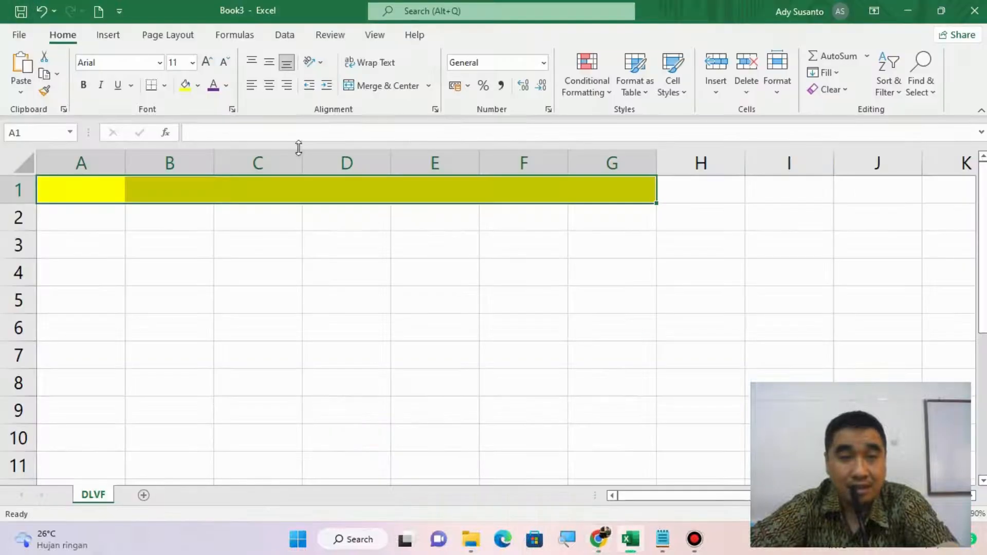
Center the header cells A1:G1 horizontally and make them bold
{"action": "left_click", "coordinate": [269, 86]}
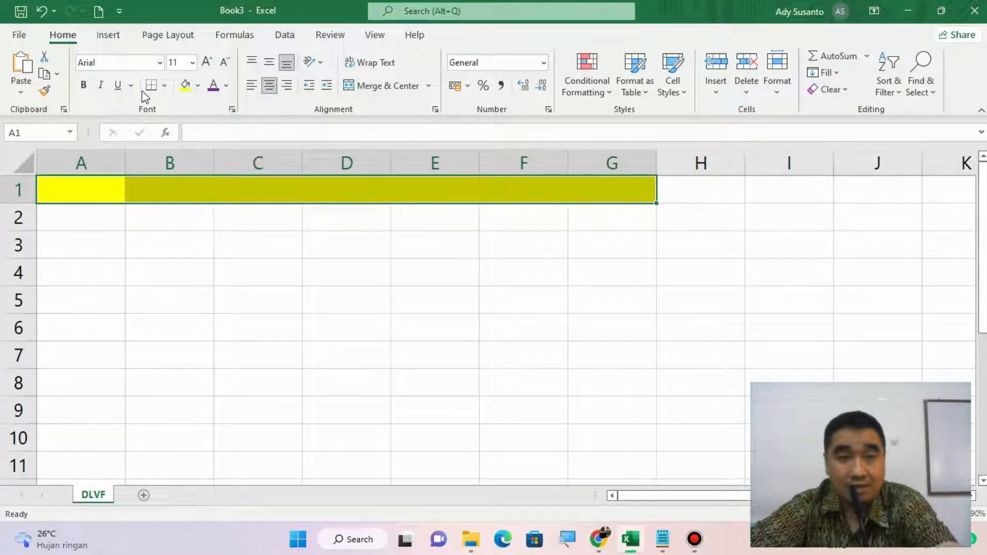
{"action": "left_click", "coordinate": [84, 84]}
{"action": "left_click", "coordinate": [107, 193]}
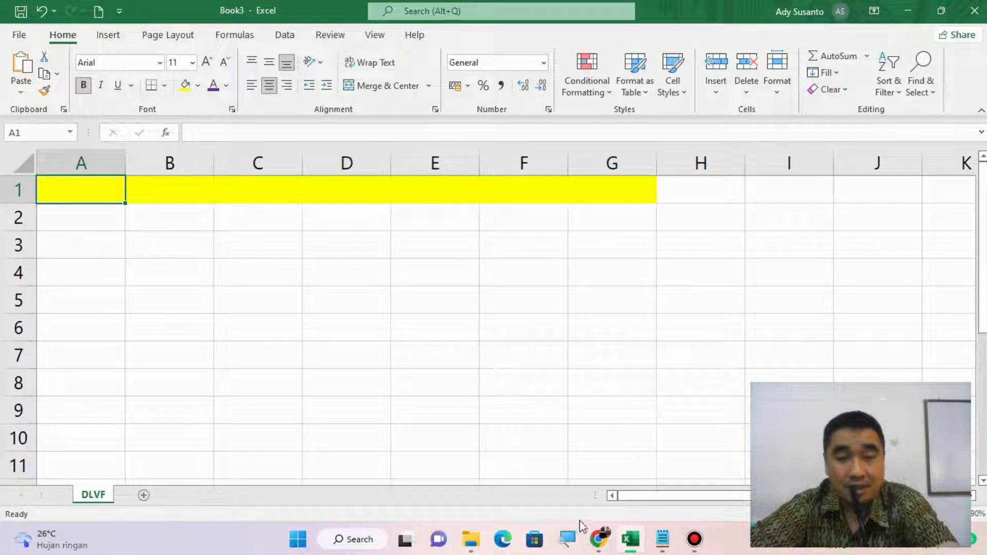
Consult the exercise PDF in Chrome and enter the headers X in A1 and Y in B1 in Excel
{"action": "left_click", "coordinate": [600, 541]}
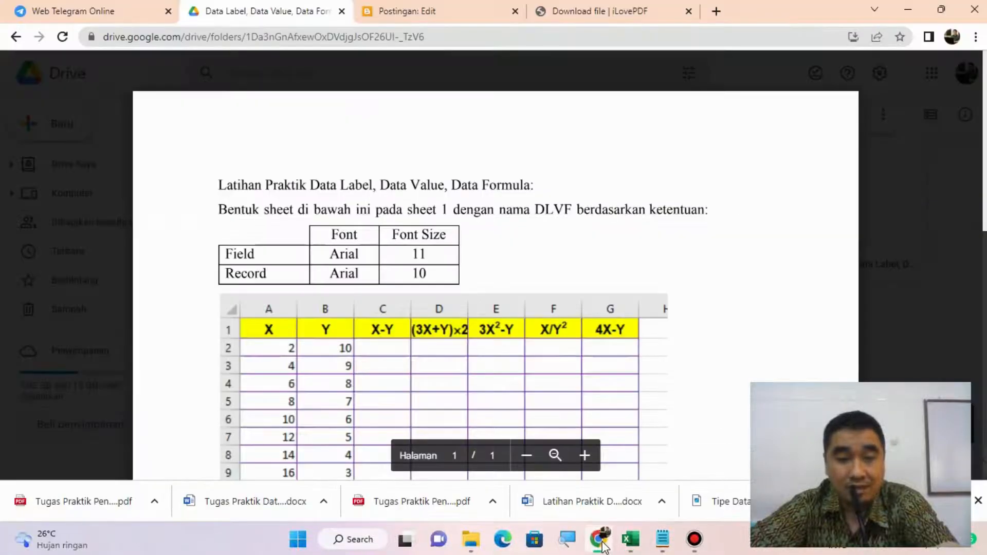
{"action": "left_click", "coordinate": [600, 541]}
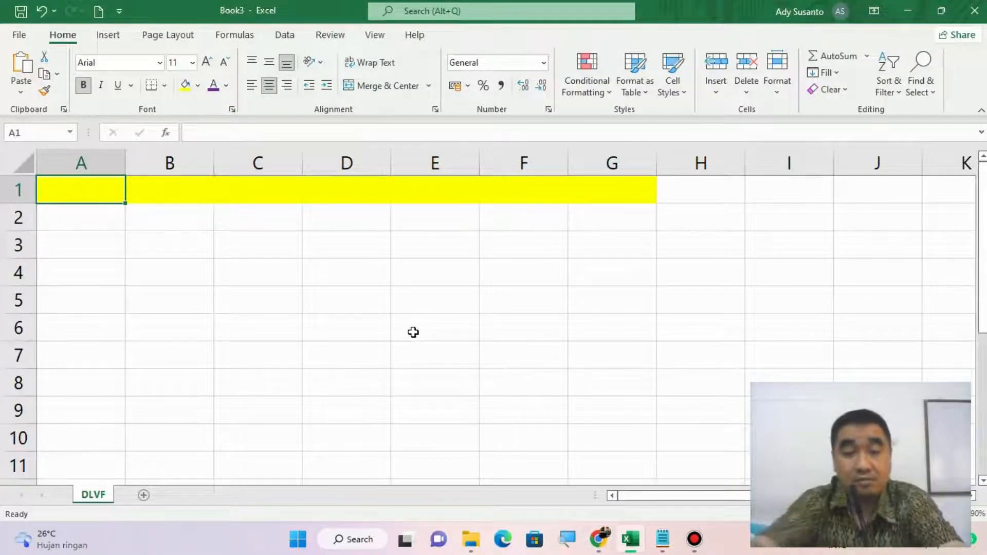
{"action": "type", "text": "X"}
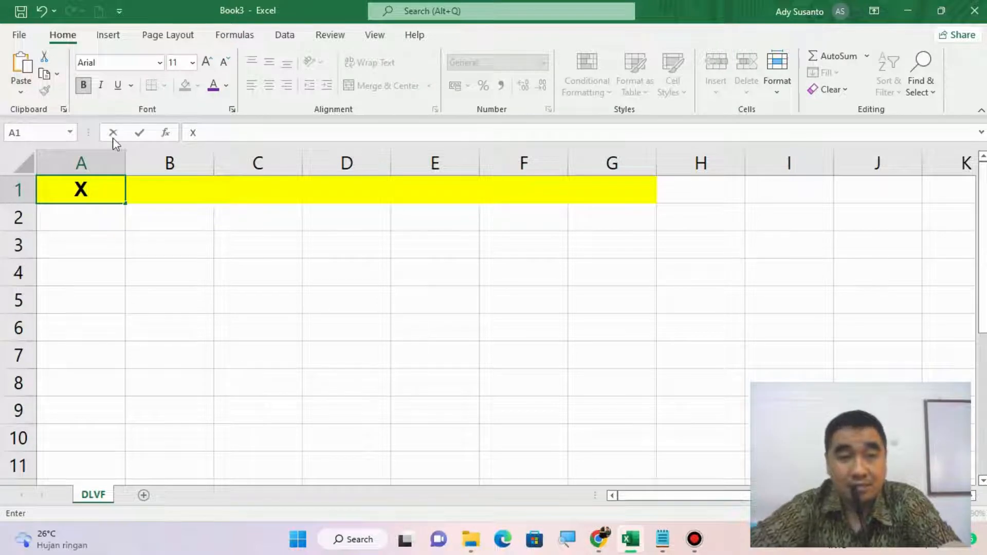
{"action": "left_click", "coordinate": [175, 198]}
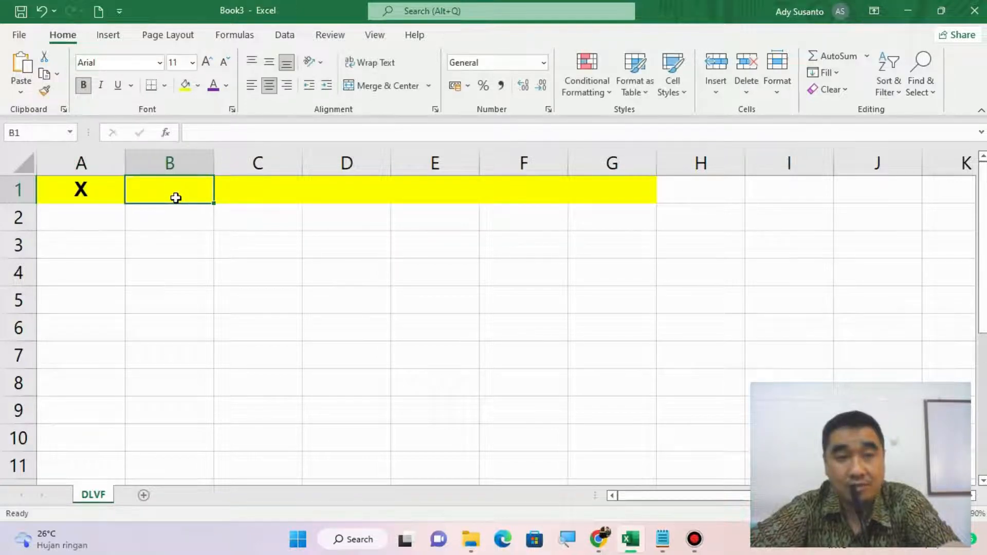
{"action": "type", "text": "Y"}
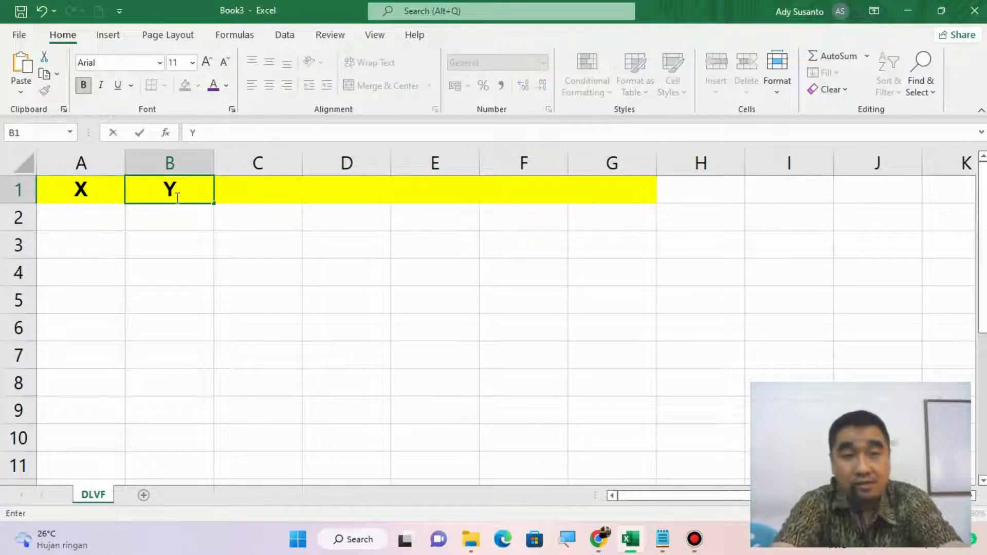
{"action": "key", "text": "Tab"}
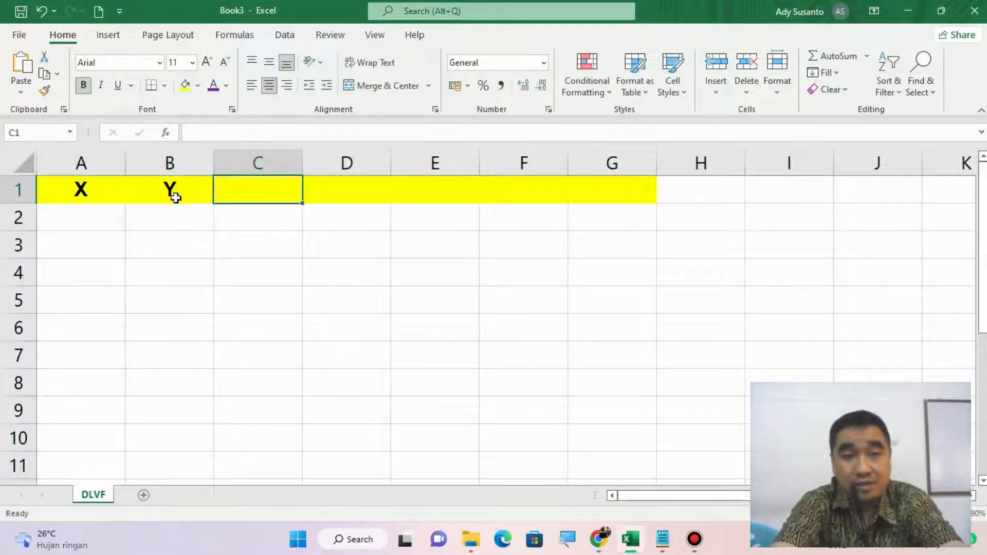
Check the next column title in the Chrome PDF and enter the header X-Y in C1 in Excel
{"action": "left_click", "coordinate": [596, 539]}
{"action": "left_click", "coordinate": [596, 540]}
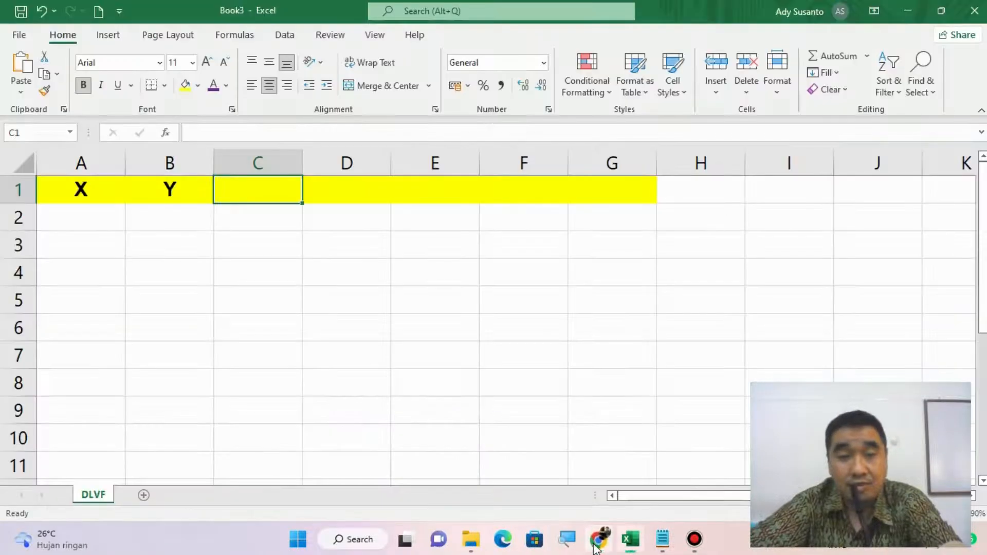
{"action": "type", "text": "X-Y"}
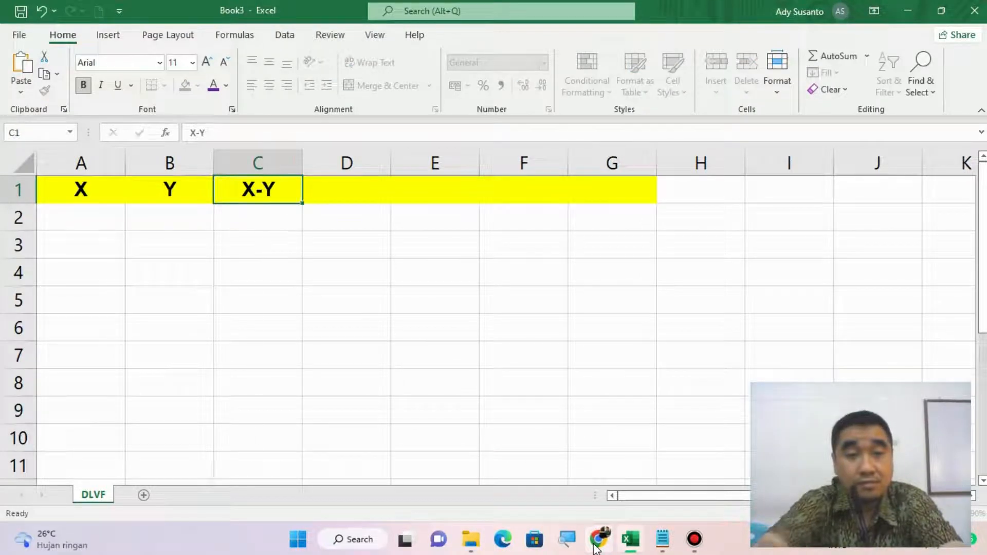
{"action": "key", "text": "Tab"}
Look up the fourth column title in the Chrome PDF and enter (3X+`Y) in D1 in Excel
{"action": "left_click", "coordinate": [594, 547]}
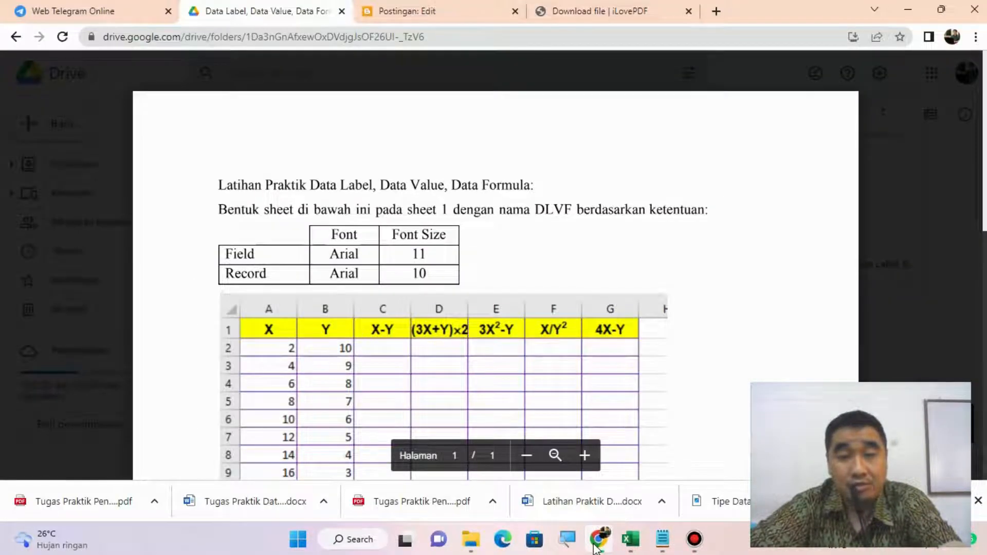
{"action": "left_click", "coordinate": [595, 547]}
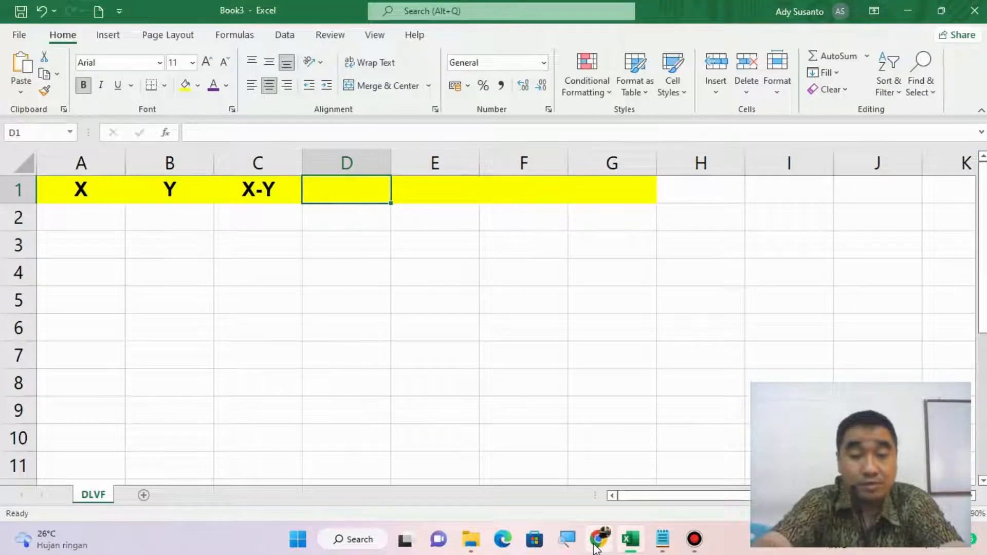
{"action": "type", "text": "(3"}
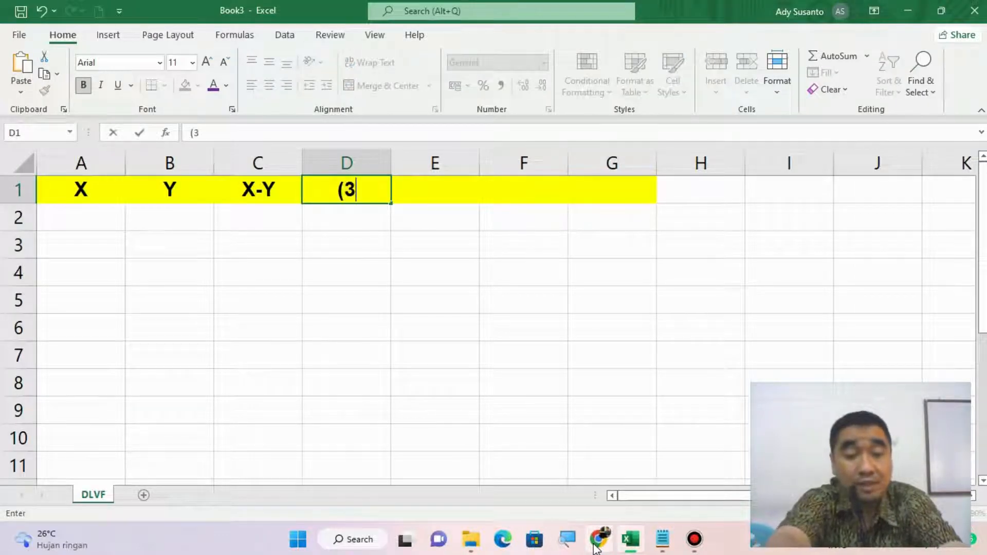
{"action": "type", "text": "X+`Y"}
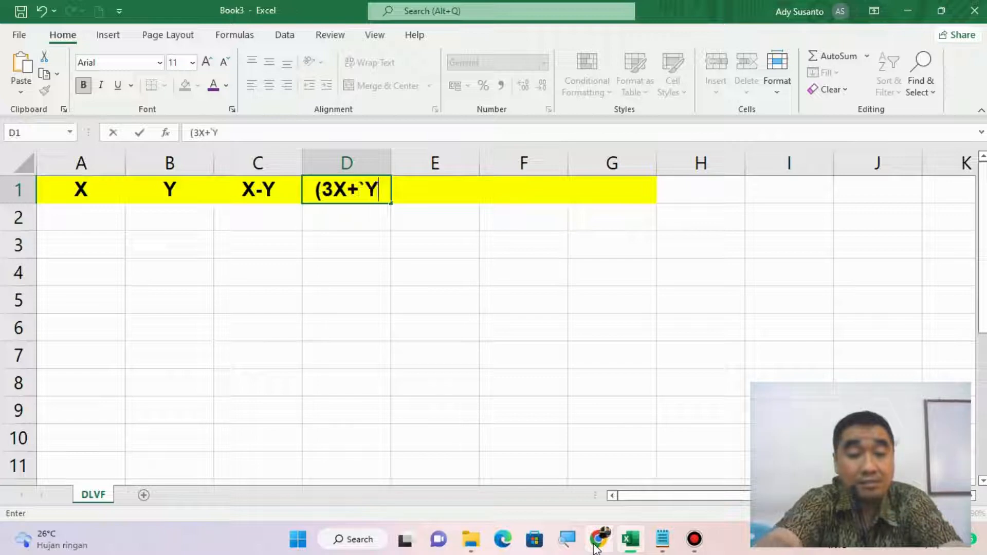
{"action": "type", "text": ")"}
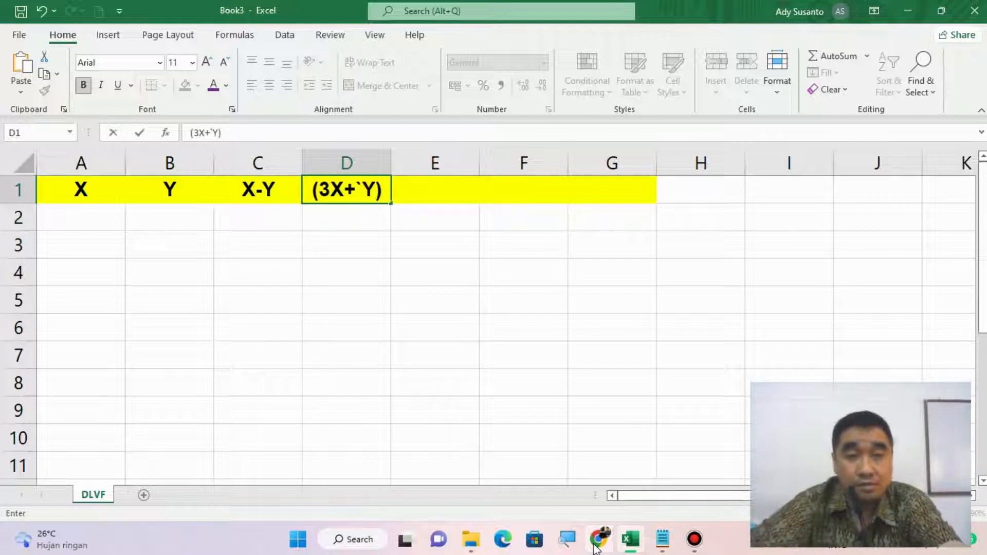
Correct the D1 header to (3X+Y) by removing the stray backtick before the Y
{"action": "key", "text": "Left"}
{"action": "key", "text": "Left"}
{"action": "key", "text": "Left"}
{"action": "key", "text": "Right"}
{"action": "key", "text": "Right"}
{"action": "key", "text": "Right"}
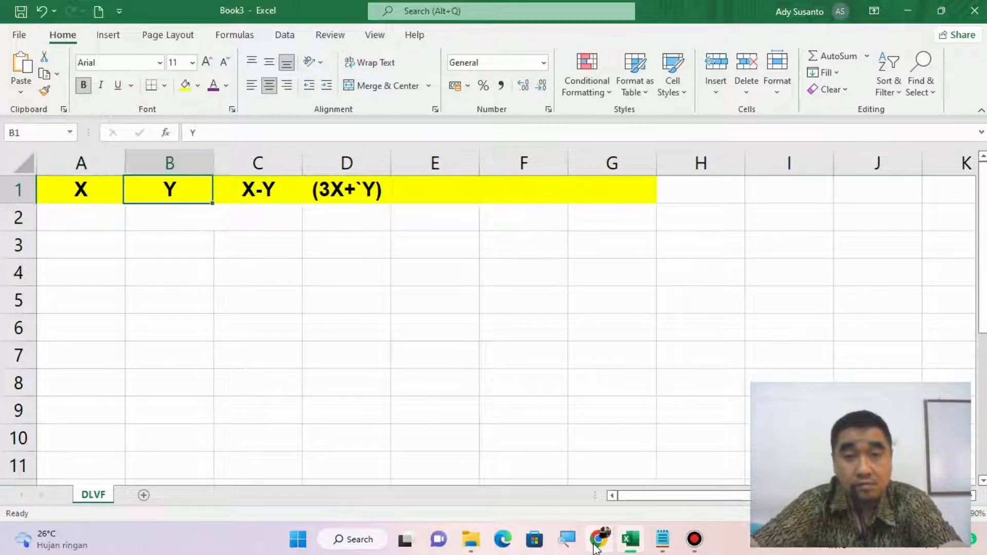
{"action": "key", "text": "F2"}
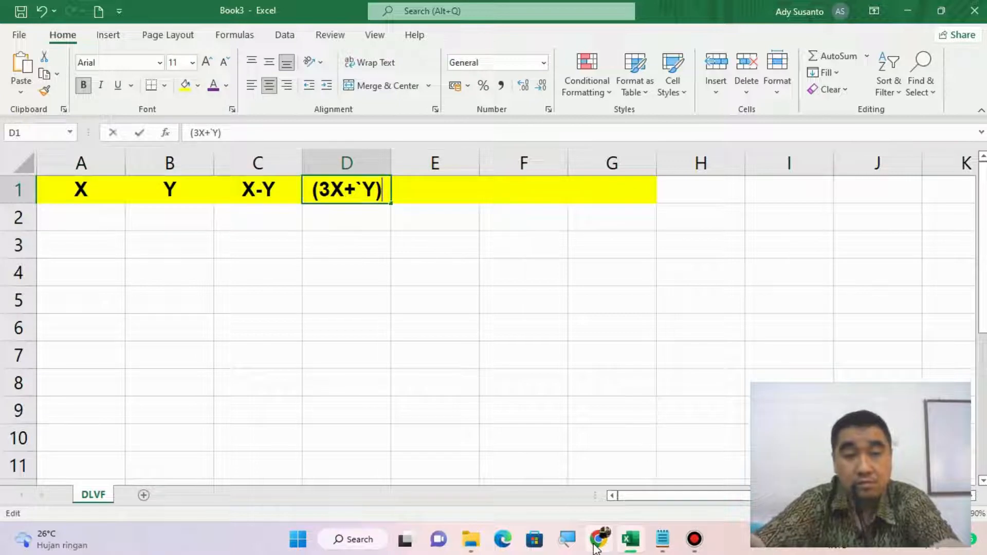
{"action": "key", "text": "BackSpace"}
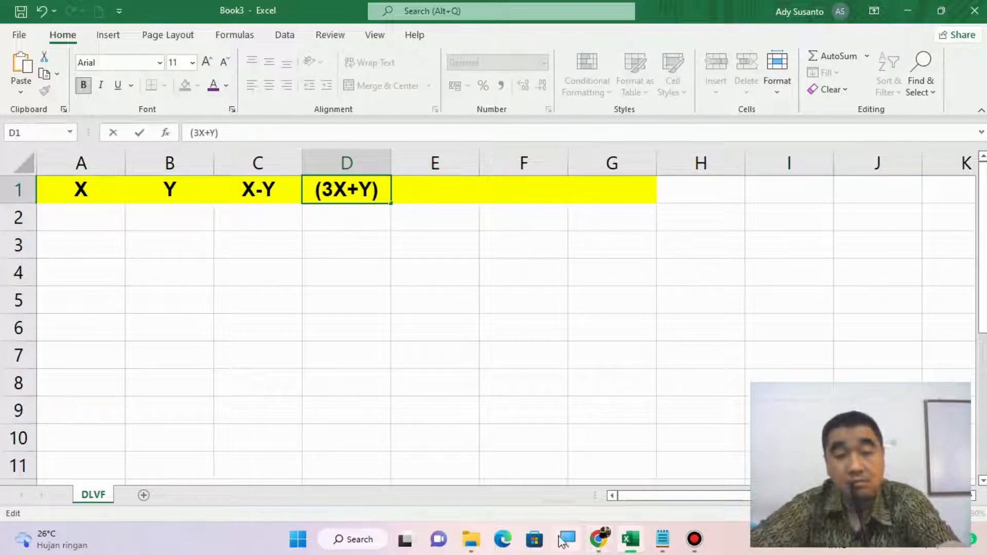
{"action": "key", "text": "Tab"}
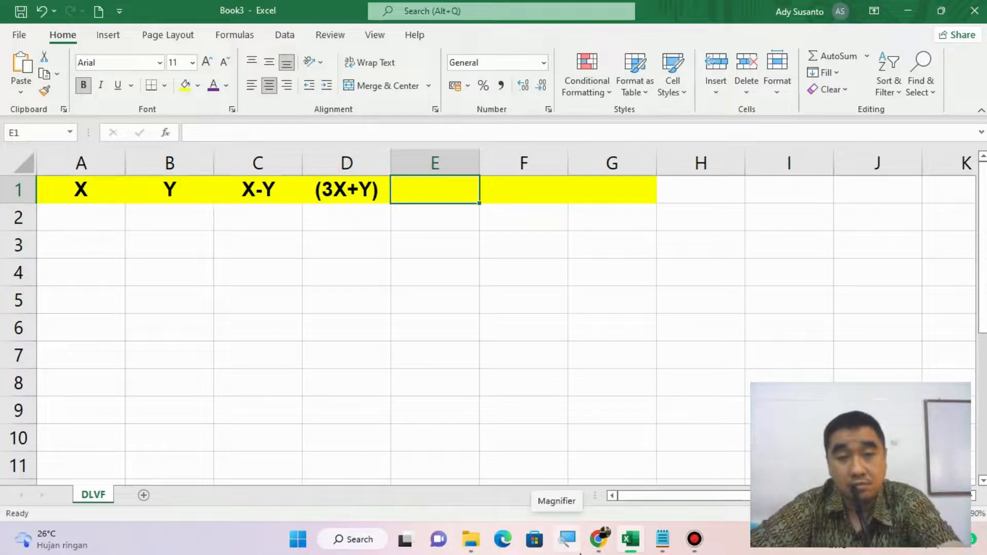
Check the D1 title against the Chrome PDF and insert the Symbol font's × character, code 180, at the end of (3X+Y) in Excel
{"action": "double_click", "coordinate": [377, 190]}
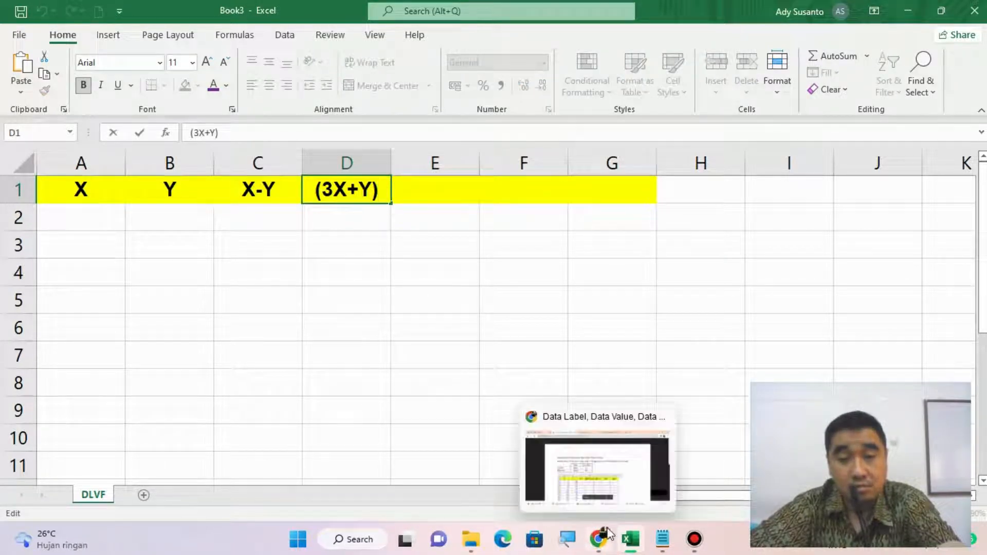
{"action": "left_click", "coordinate": [607, 539]}
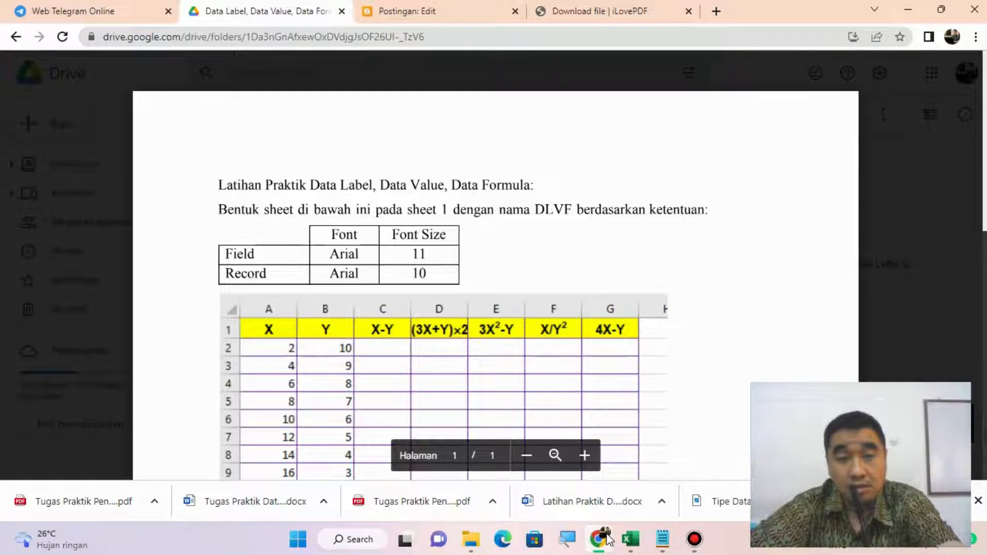
{"action": "left_click", "coordinate": [630, 539]}
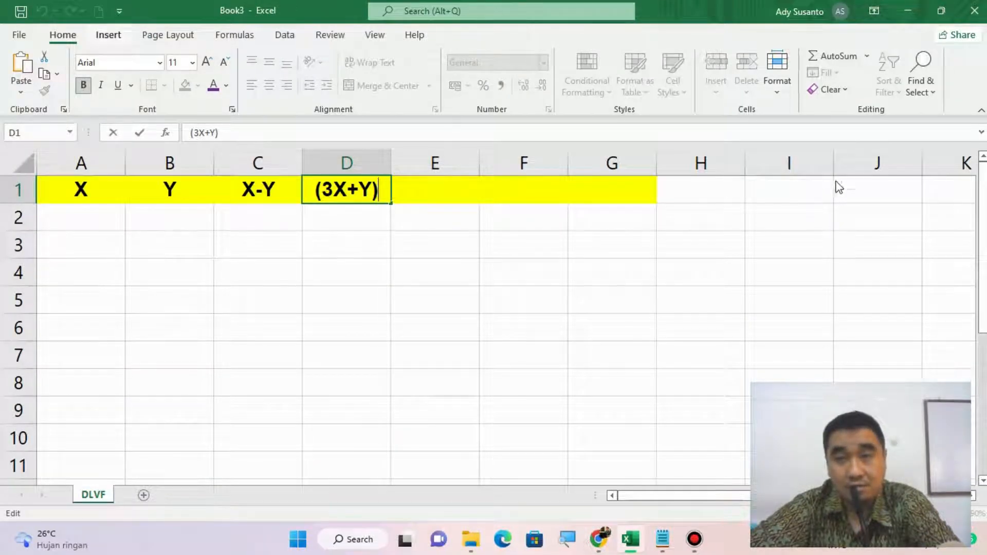
{"action": "key", "text": "alt+n"}
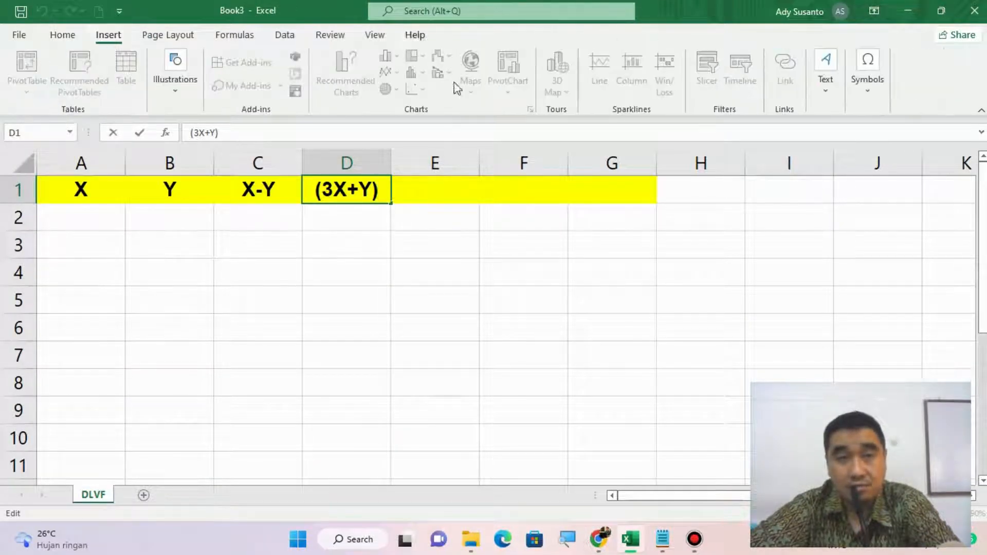
{"action": "left_click", "coordinate": [871, 96]}
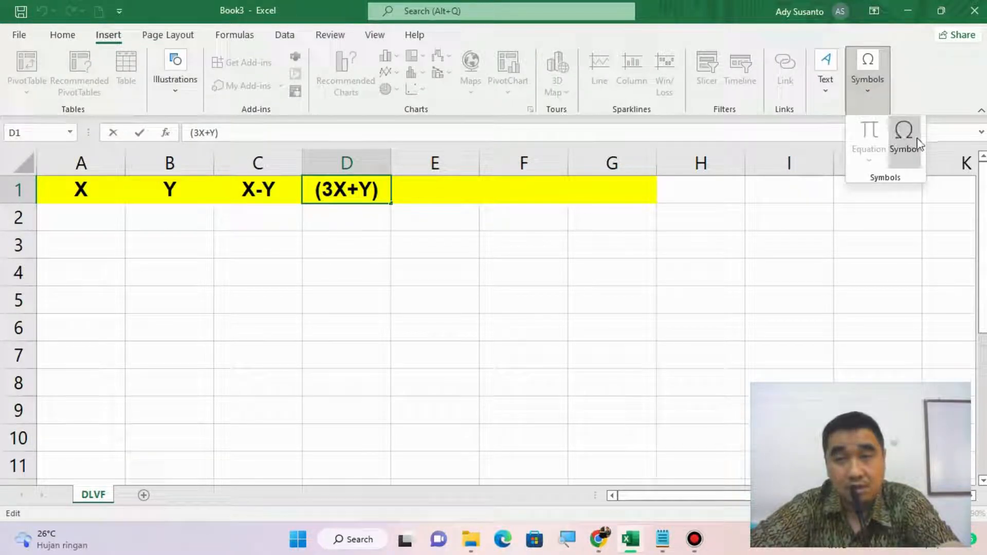
{"action": "left_click", "coordinate": [902, 137]}
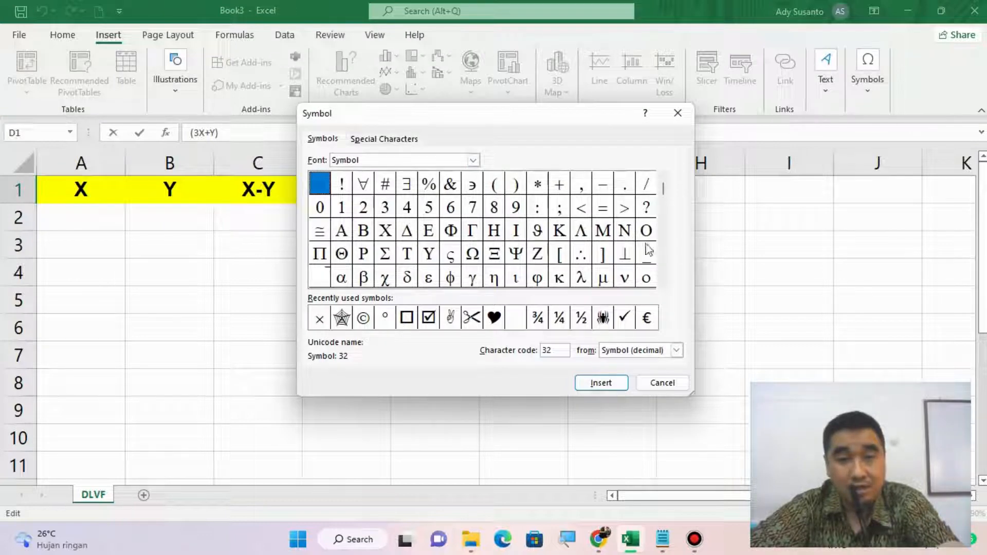
{"action": "left_click", "coordinate": [663, 284]}
{"action": "left_click", "coordinate": [664, 285]}
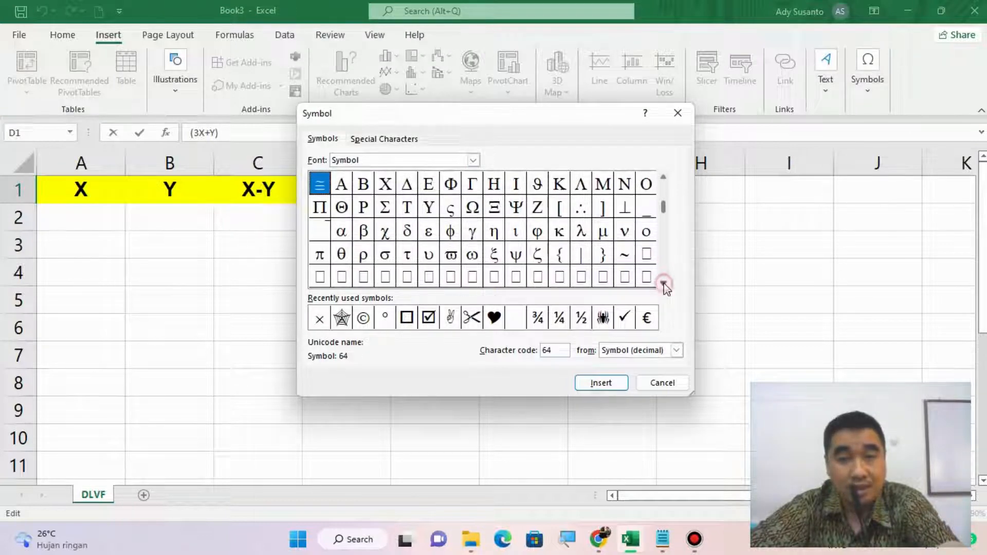
{"action": "left_click", "coordinate": [664, 285]}
{"action": "left_click", "coordinate": [664, 285]}
{"action": "left_click", "coordinate": [664, 285]}
{"action": "left_click", "coordinate": [664, 284]}
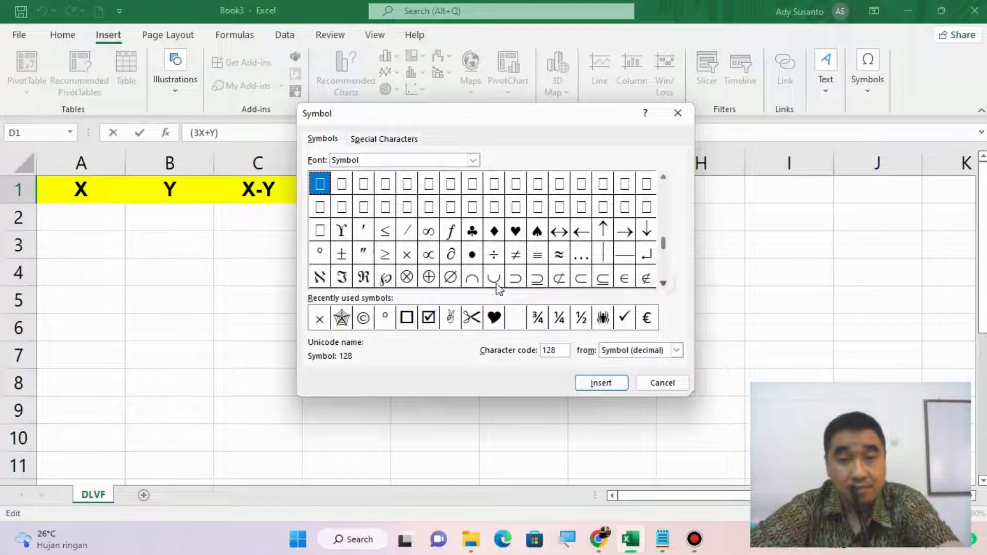
{"action": "left_click", "coordinate": [407, 257]}
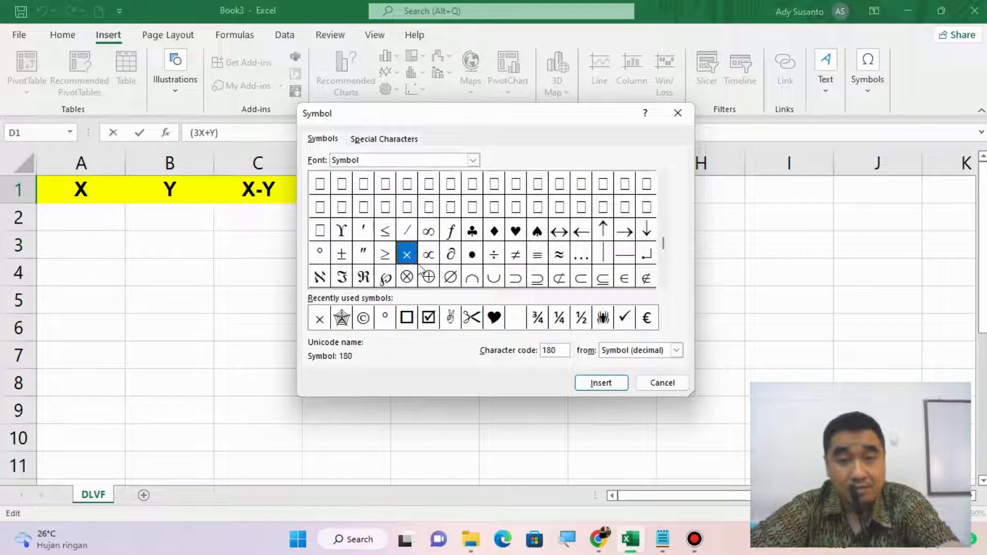
{"action": "left_click", "coordinate": [600, 382]}
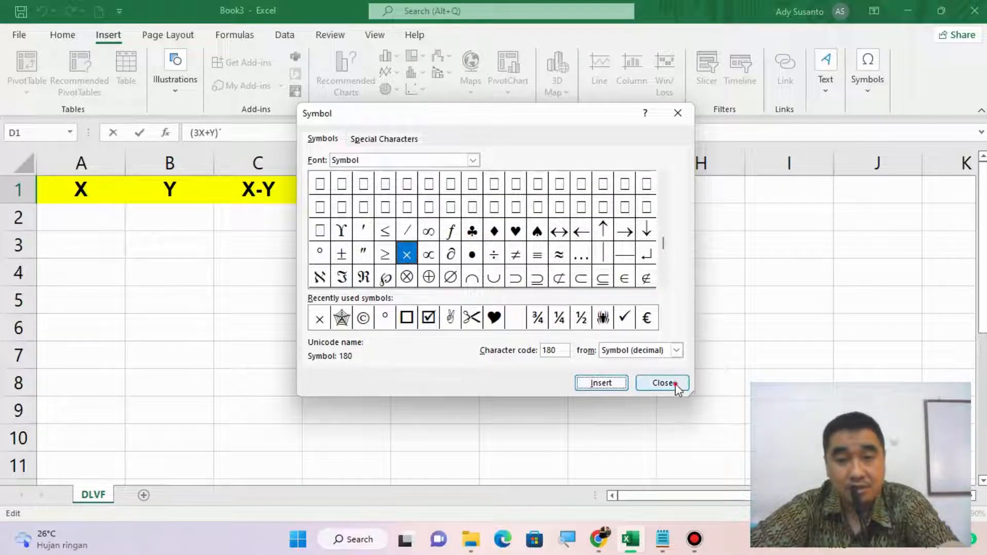
{"action": "left_click", "coordinate": [663, 383]}
Complete the D1 header as (3X+Y)×2, replacing the oversized 2 with one matching the × symbol's size
{"action": "type", "text": "2"}
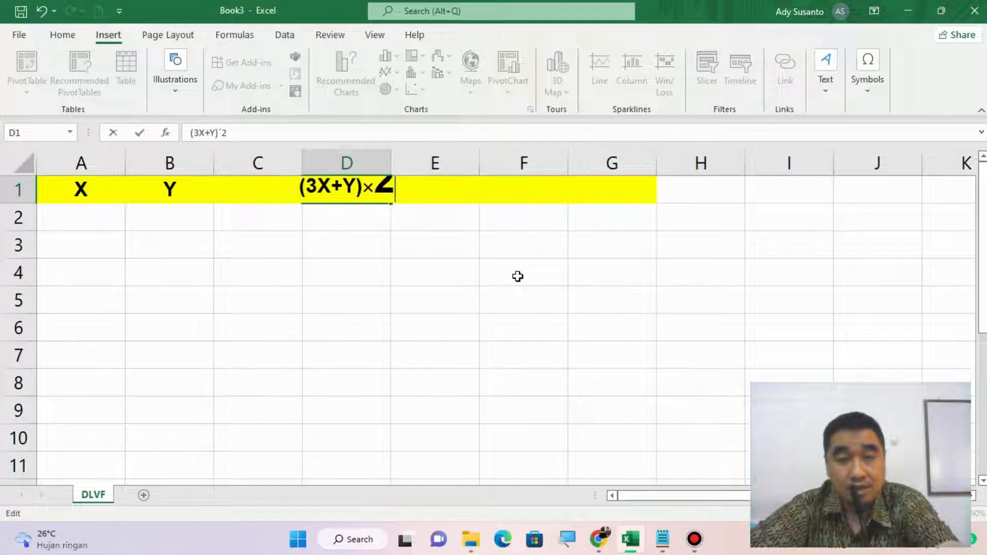
{"action": "key", "text": "Tab"}
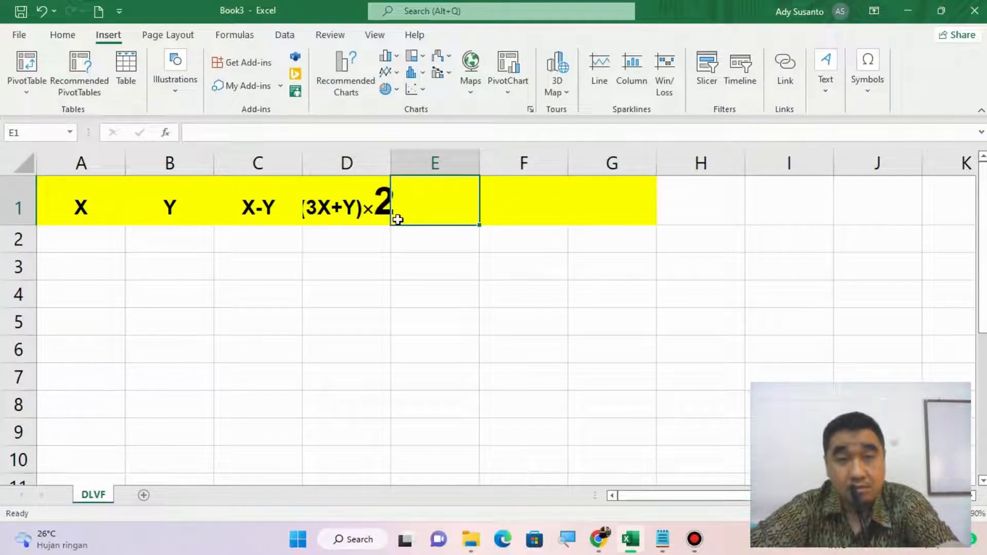
{"action": "left_click", "coordinate": [378, 215]}
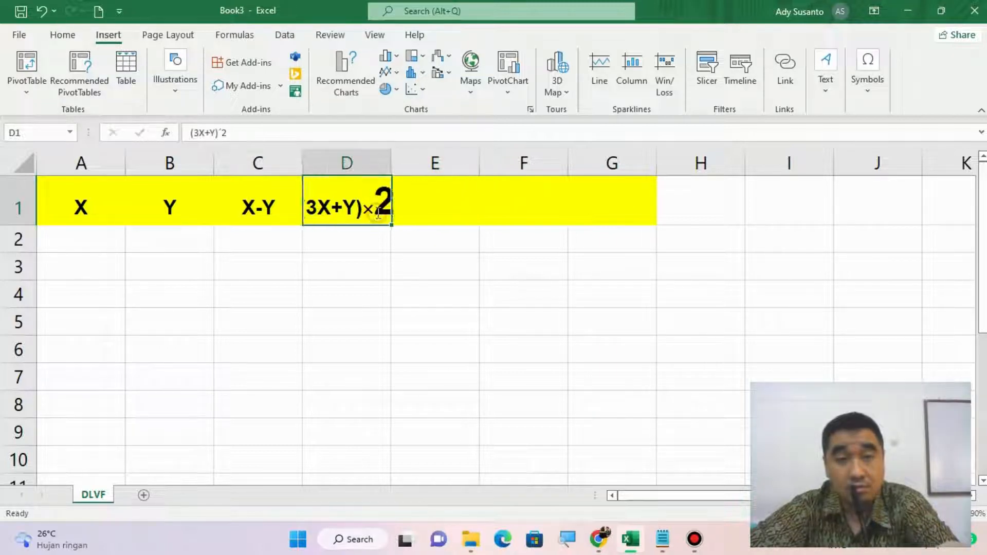
{"action": "double_click", "coordinate": [378, 215]}
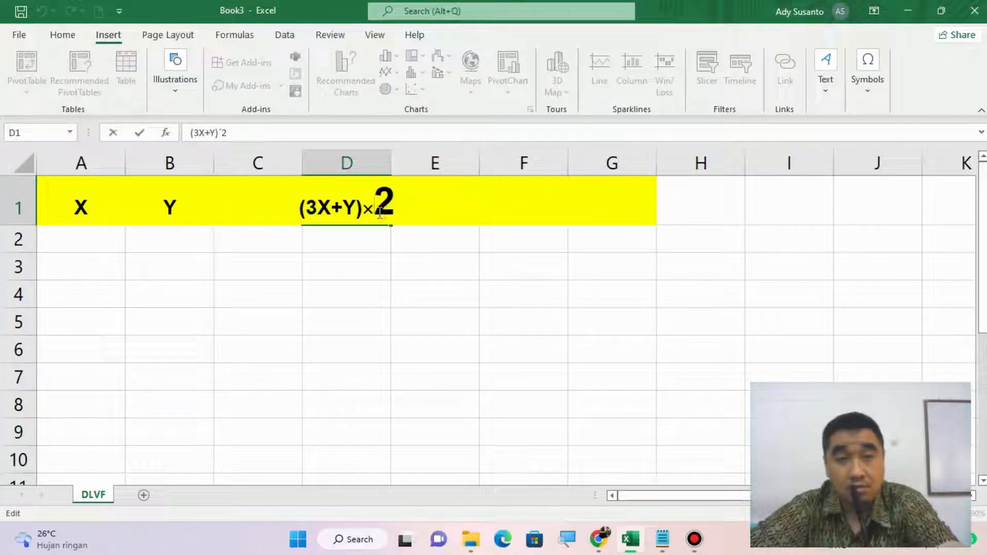
{"action": "key", "text": "BackSpace"}
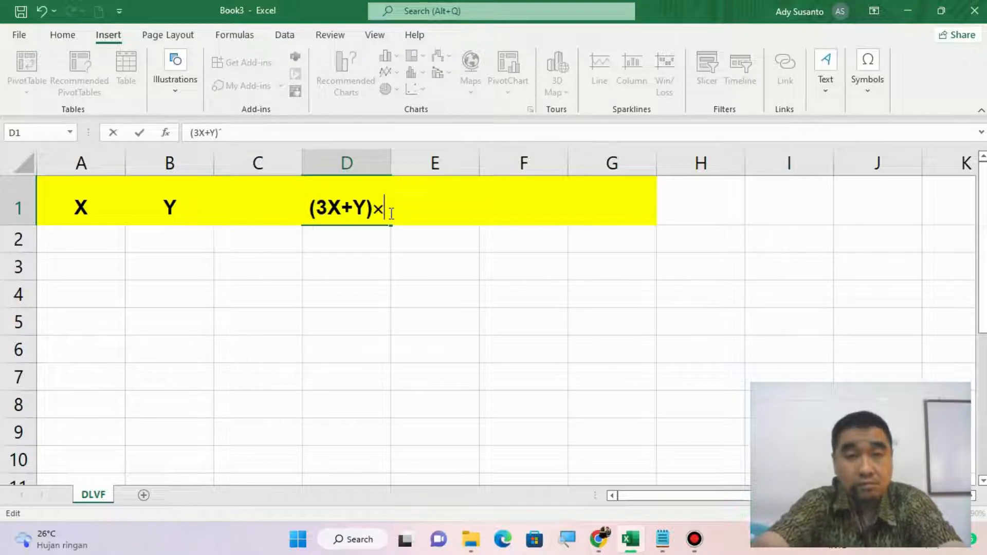
{"action": "type", "text": "2"}
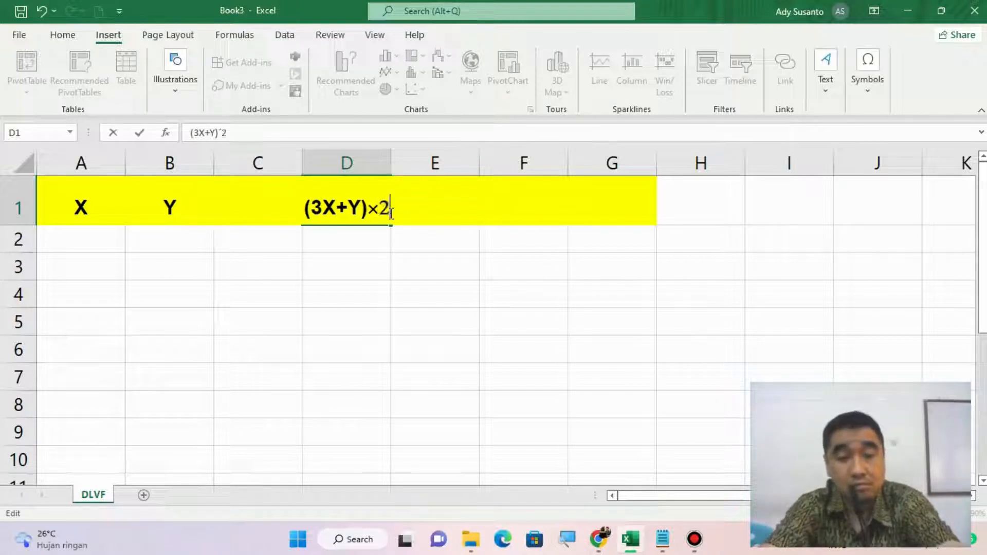
{"action": "key", "text": "Tab"}
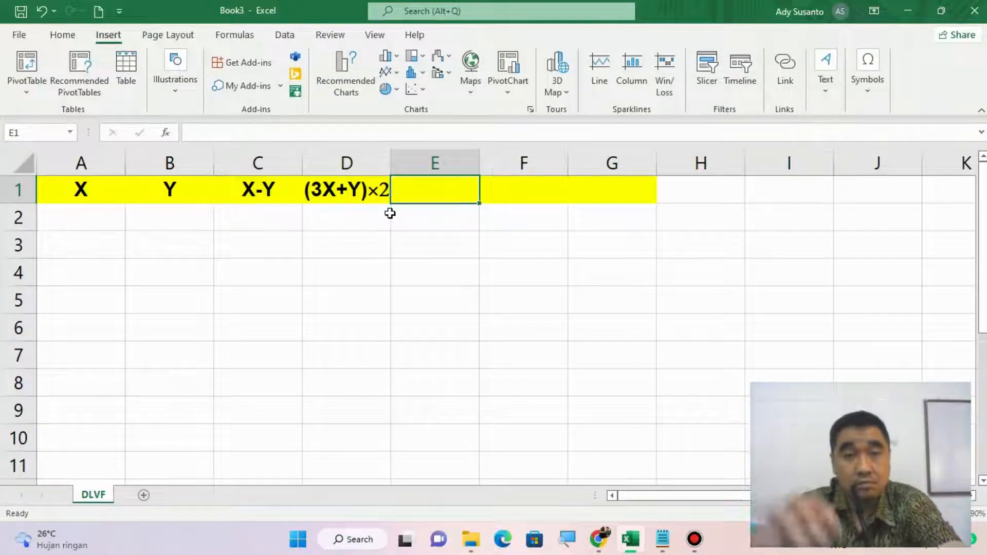
{"action": "left_click", "coordinate": [365, 199]}
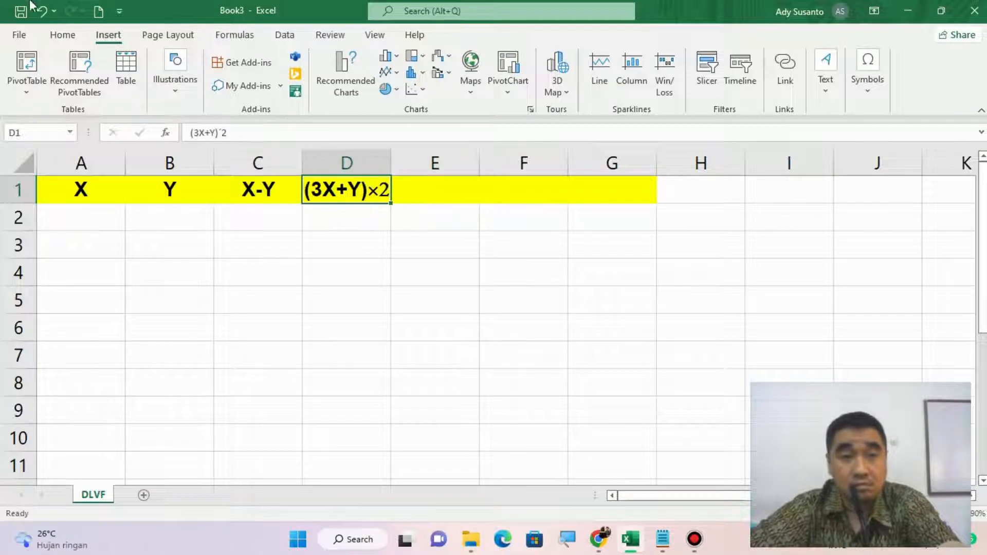
Look up the fifth column title in the Chrome PDF and enter 3X2-Y in E1 in Excel
{"action": "left_click", "coordinate": [59, 36]}
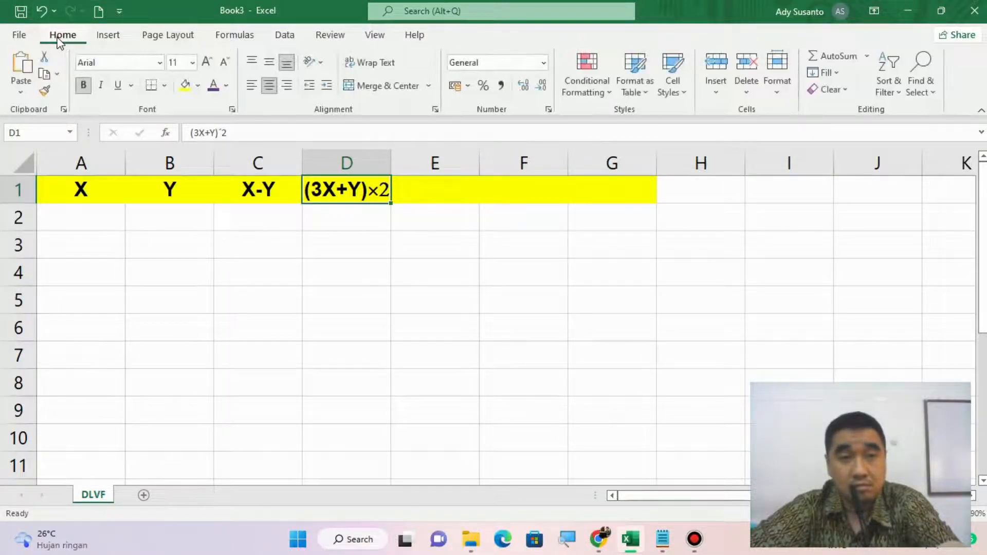
{"action": "left_click", "coordinate": [418, 194]}
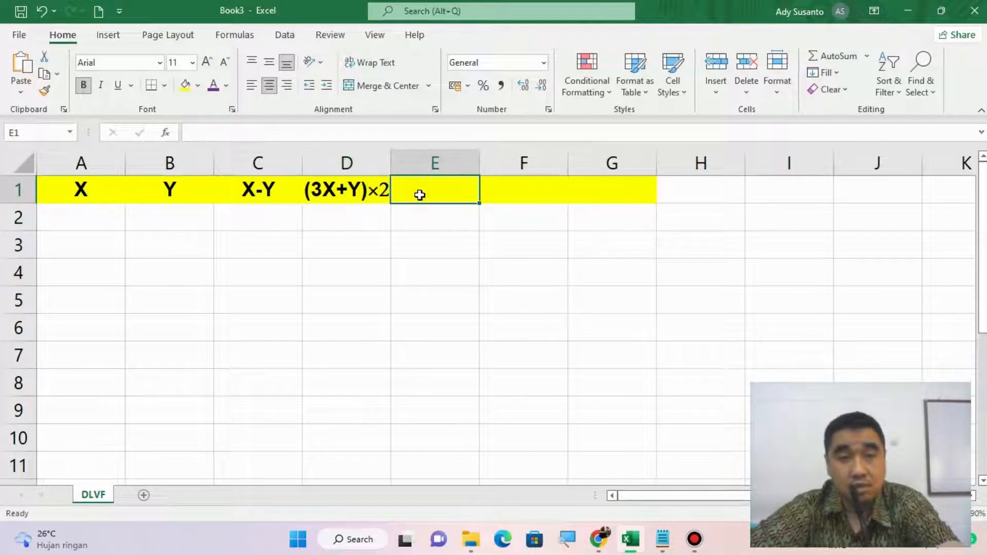
{"action": "left_click", "coordinate": [600, 540]}
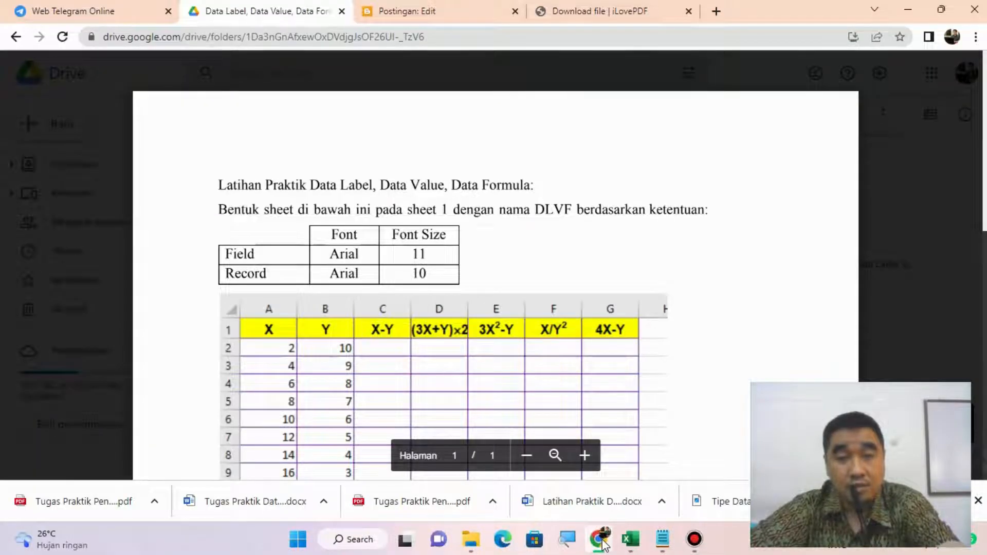
{"action": "left_click", "coordinate": [604, 543]}
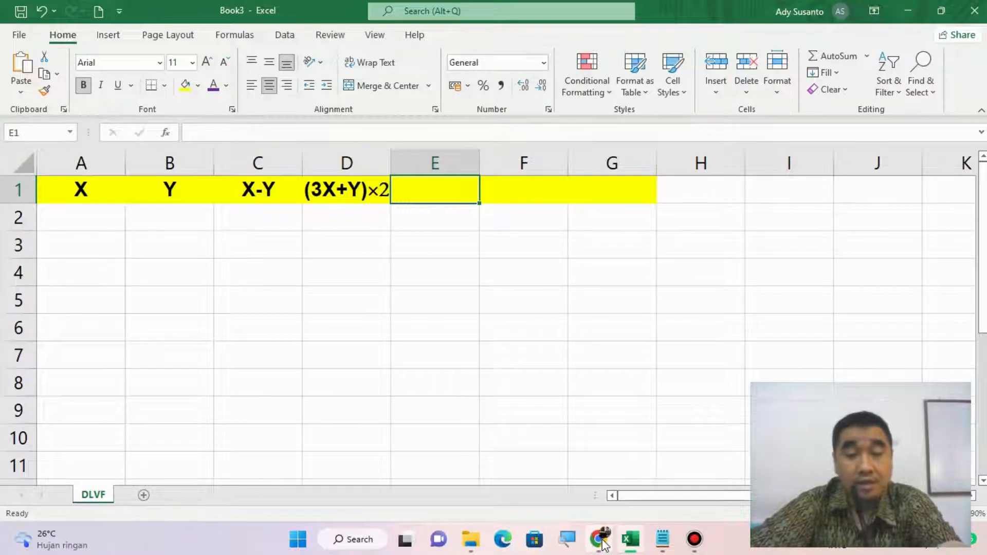
{"action": "type", "text": "3X"}
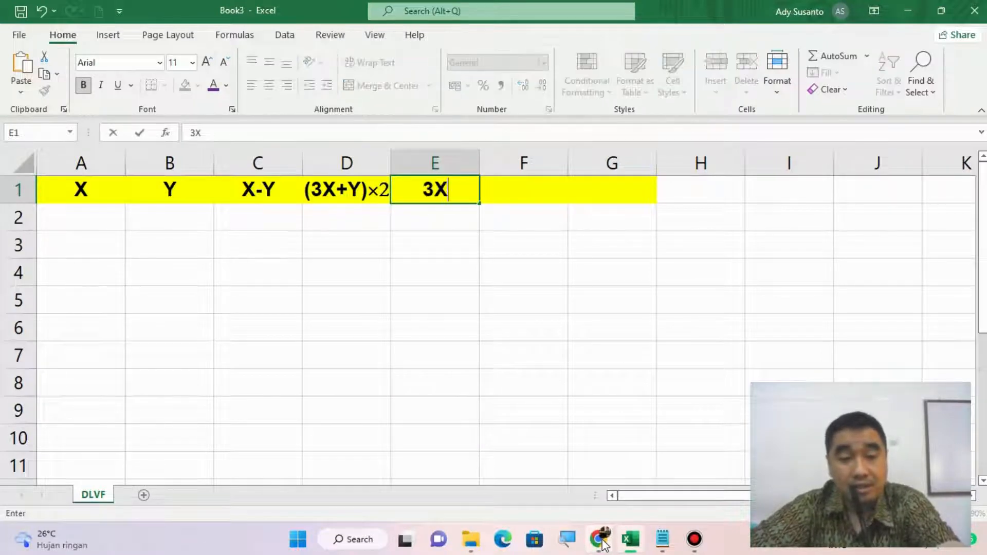
{"action": "type", "text": "2-Y"}
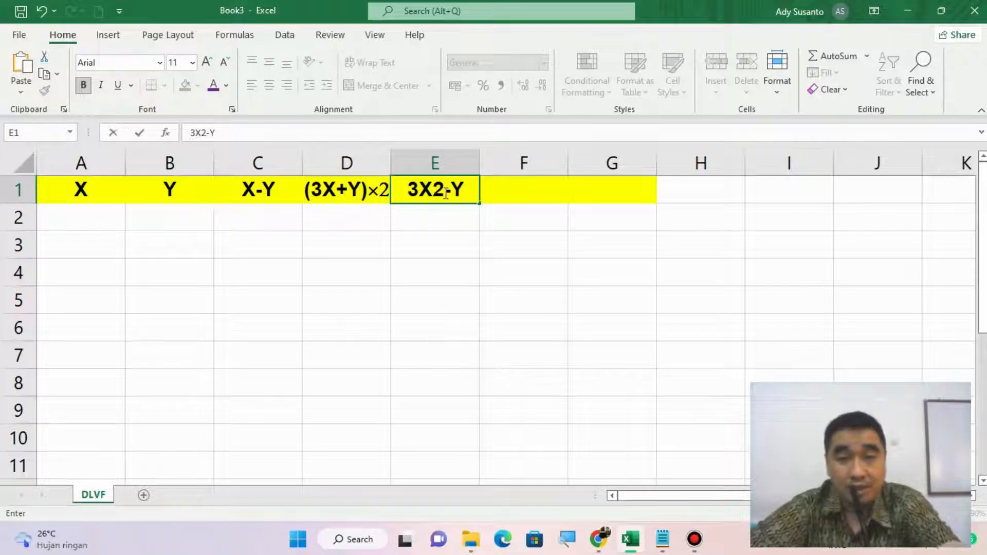
Format the 2 in the E1 header as superscript so it reads 3X²-Y
{"action": "left_click_drag", "start_coordinate": [438, 191], "coordinate": [445, 191]}
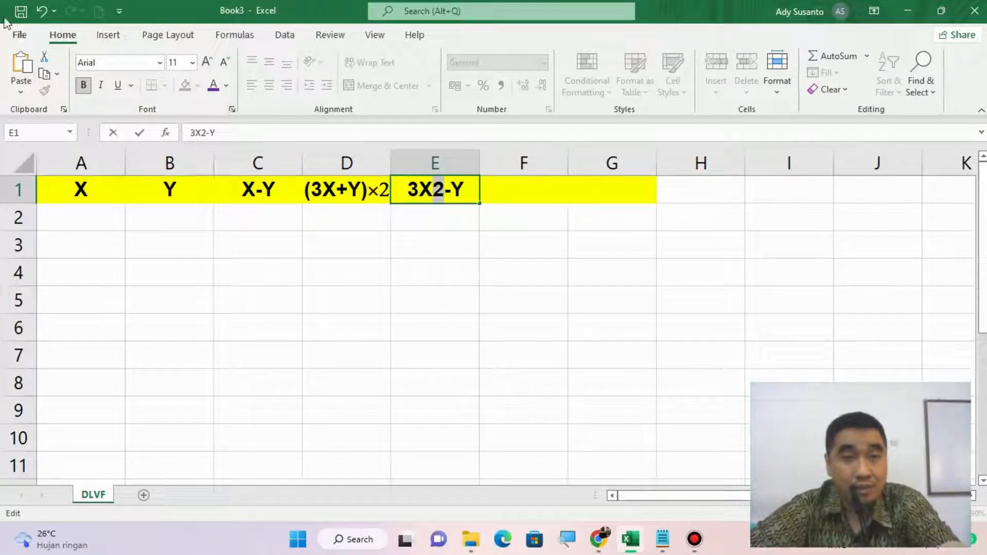
{"action": "left_click", "coordinate": [233, 110]}
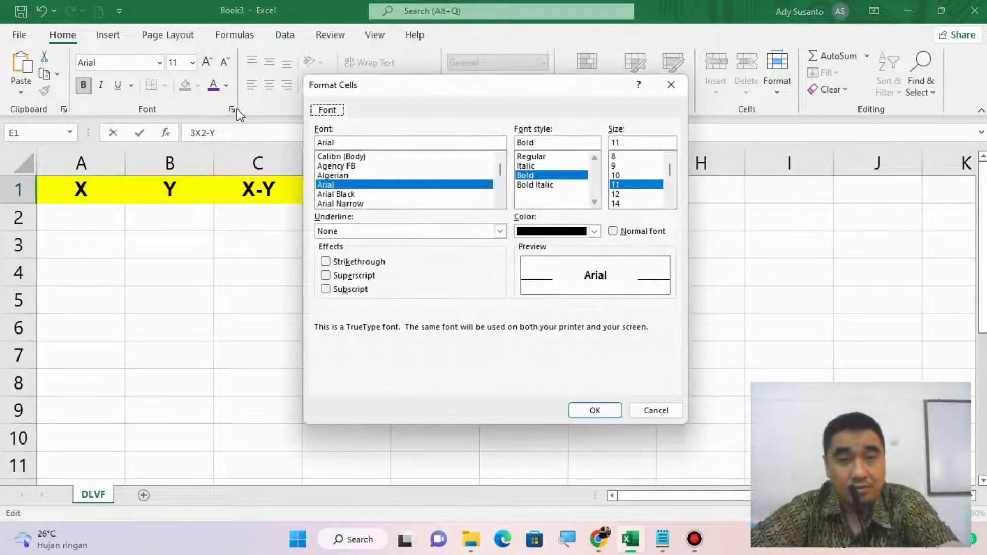
{"action": "left_click", "coordinate": [333, 276]}
{"action": "left_click", "coordinate": [595, 411]}
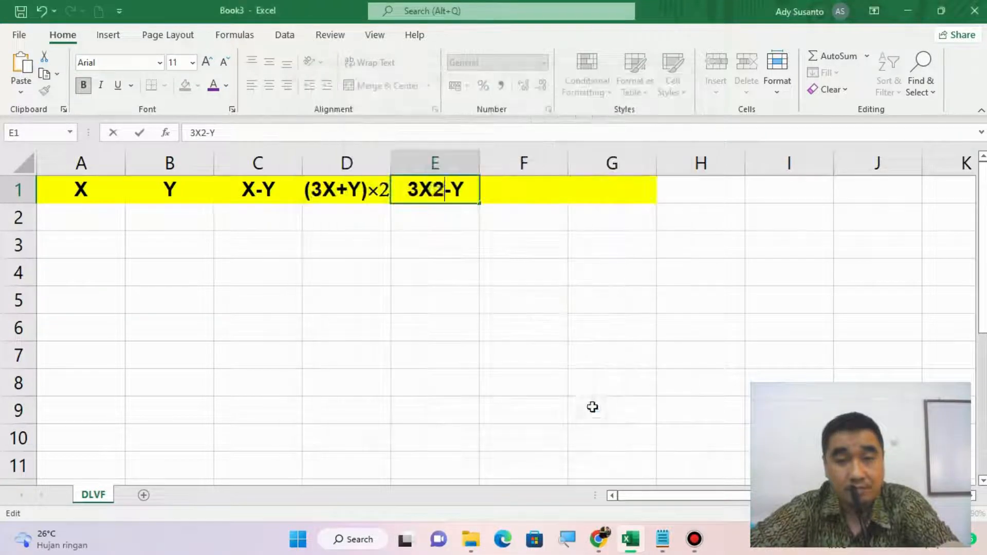
{"action": "left_click", "coordinate": [503, 201]}
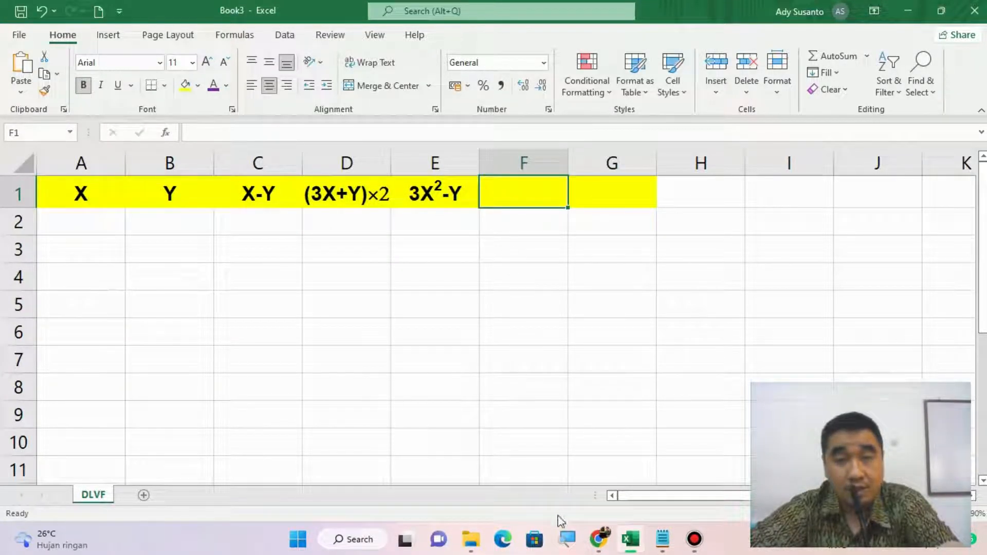
Look up the sixth column title in the Chrome PDF and enter X/Y2 in F1 in Excel
{"action": "left_click", "coordinate": [597, 539]}
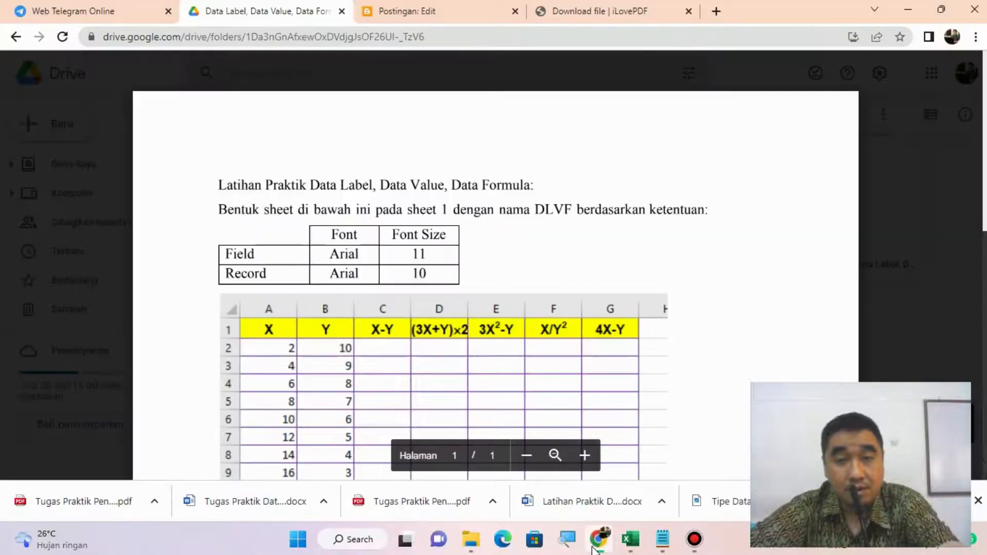
{"action": "left_click", "coordinate": [596, 539]}
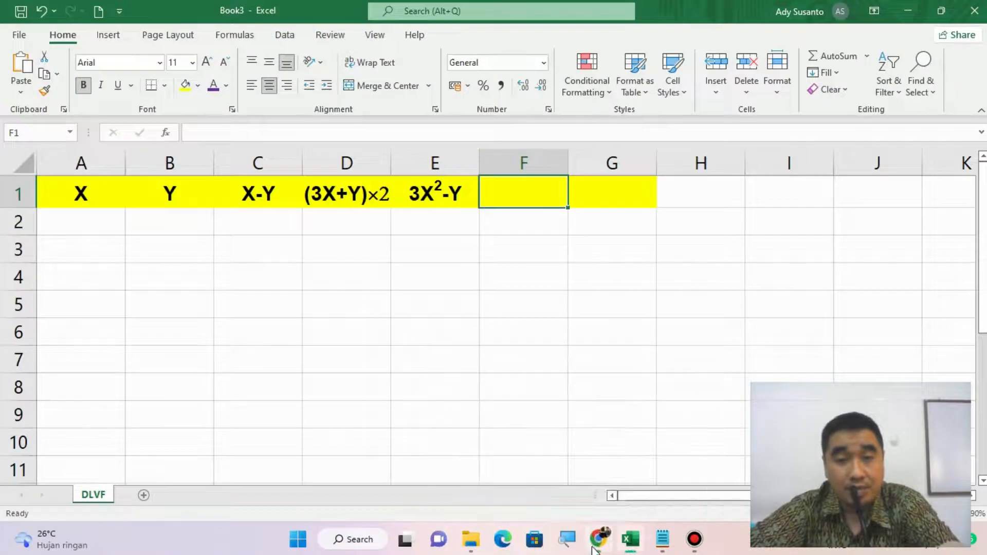
{"action": "type", "text": "X/"}
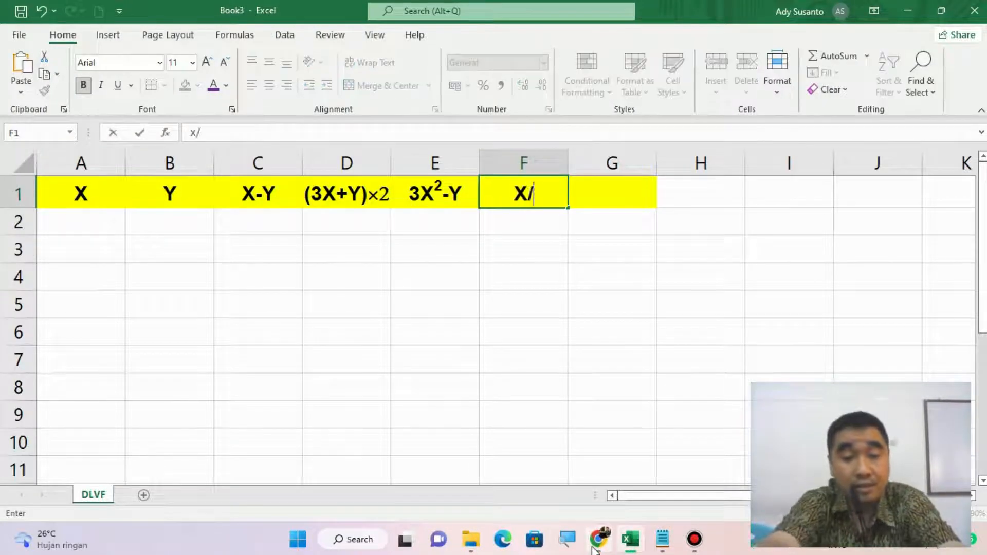
{"action": "type", "text": "Y 2"}
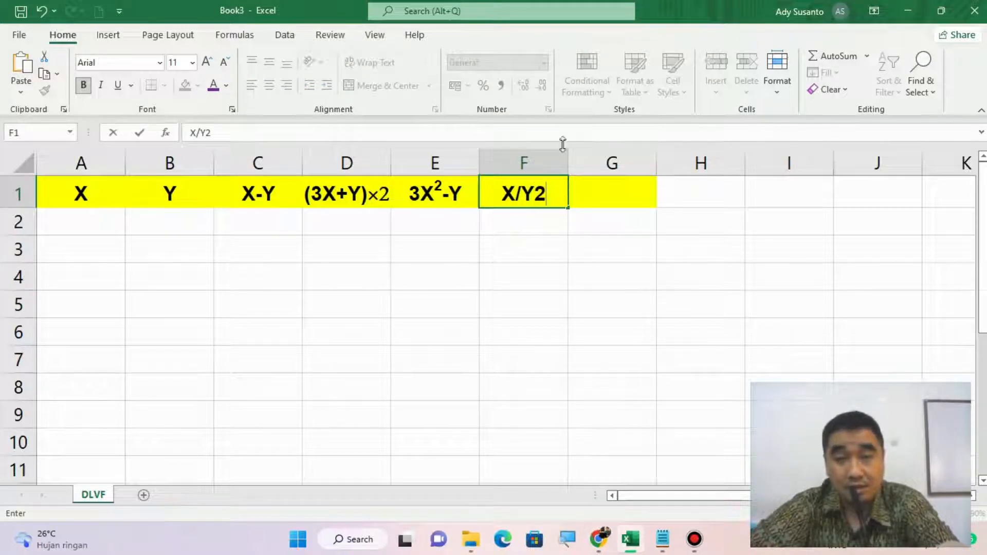
Format the 2 in the F1 header as superscript so it reads X/Y²
{"action": "left_click_drag", "start_coordinate": [539, 201], "coordinate": [546, 200]}
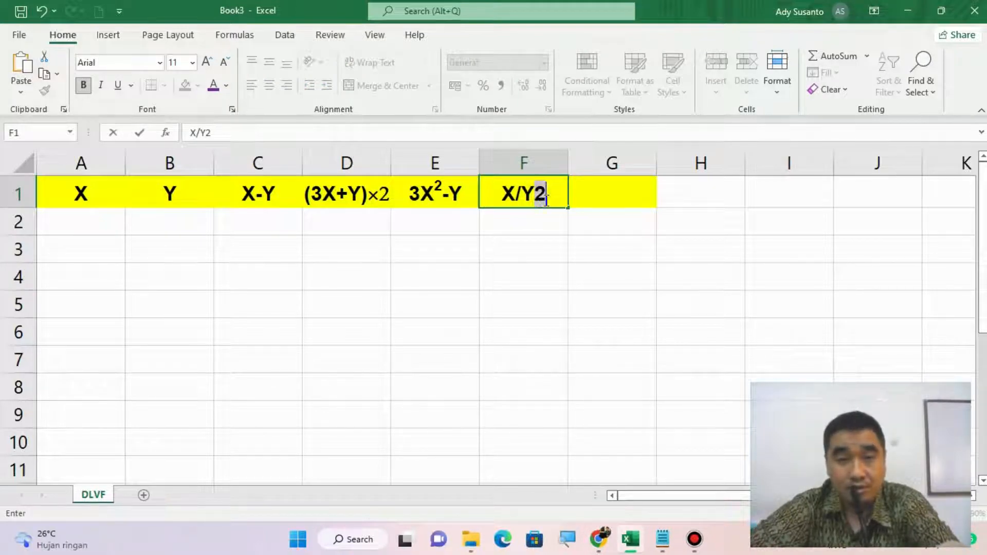
{"action": "left_click", "coordinate": [232, 109]}
{"action": "left_click", "coordinate": [352, 278]}
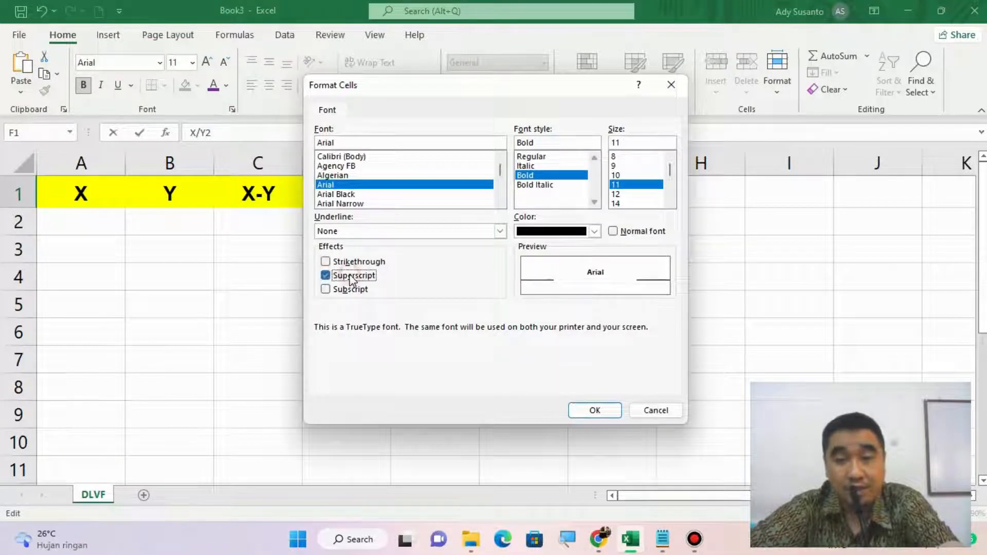
{"action": "left_click", "coordinate": [594, 410]}
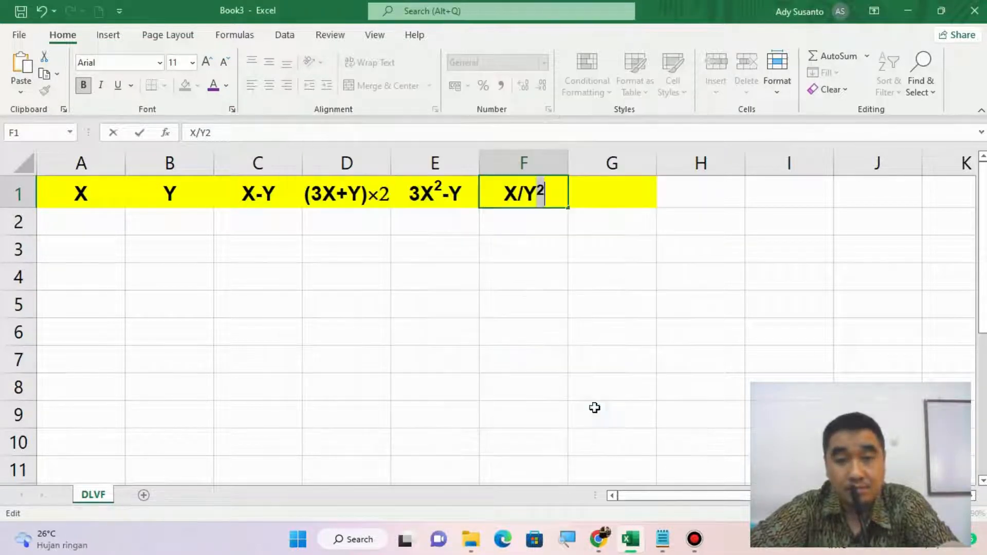
{"action": "left_click", "coordinate": [598, 201]}
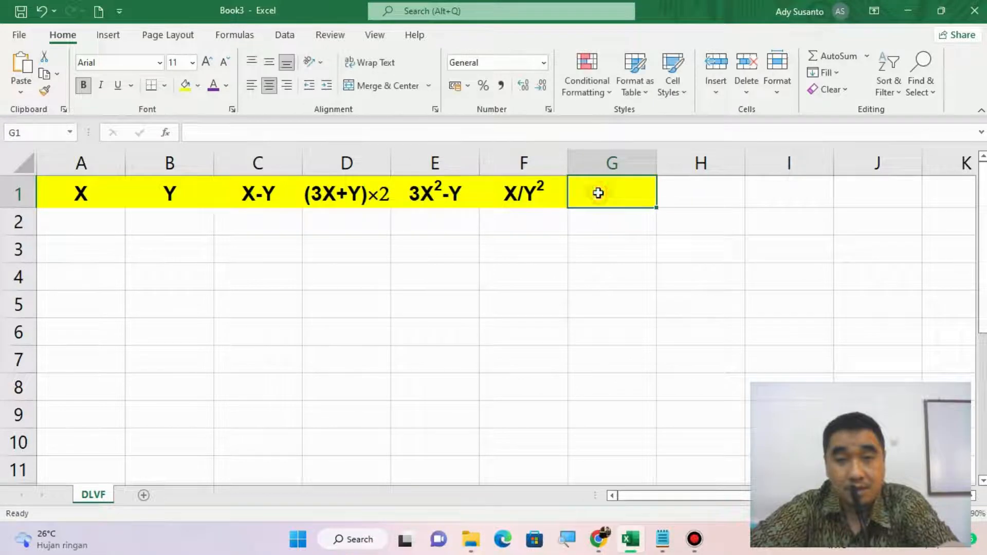
Look up the last column title in the Chrome PDF and enter 4X-Y in G1 in Excel
{"action": "left_click", "coordinate": [600, 540]}
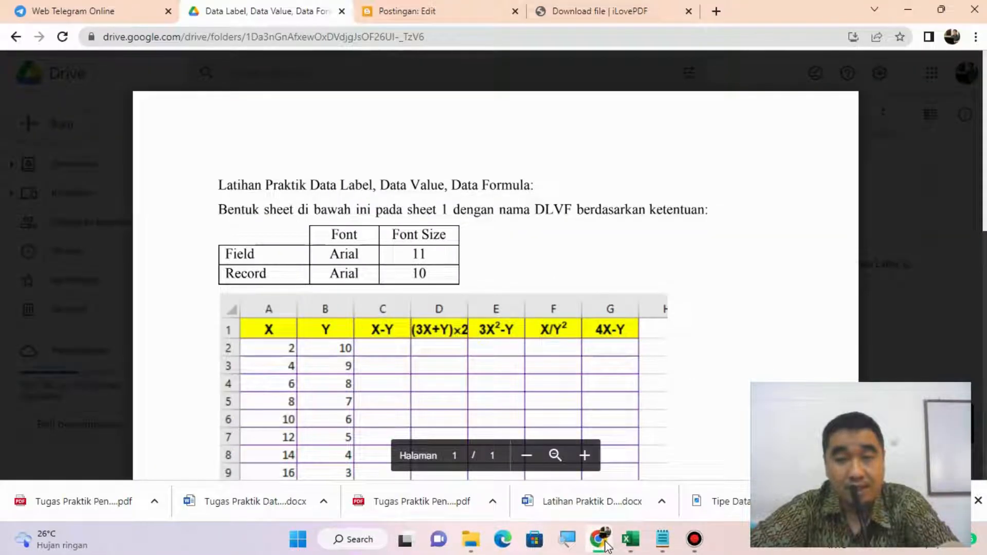
{"action": "left_click", "coordinate": [605, 545]}
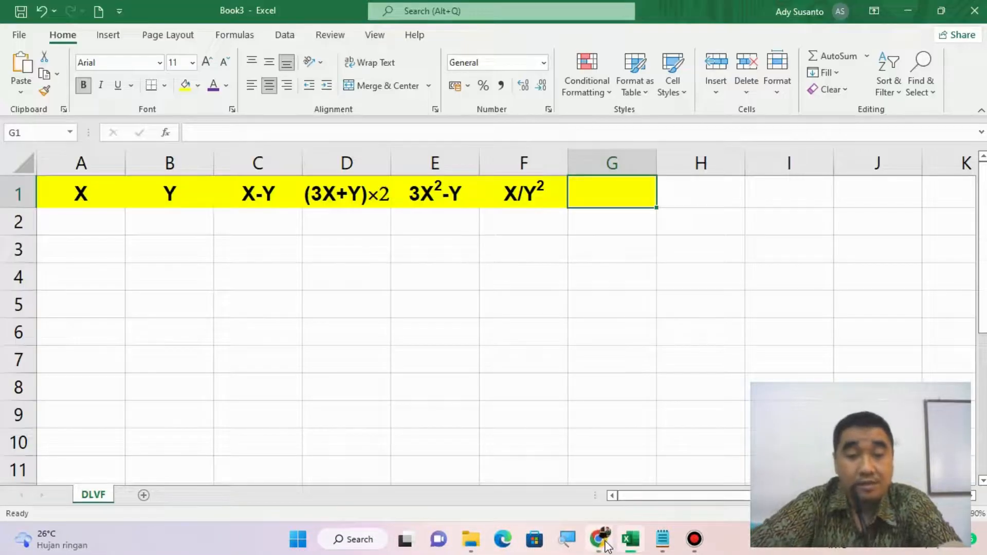
{"action": "type", "text": "4X-"}
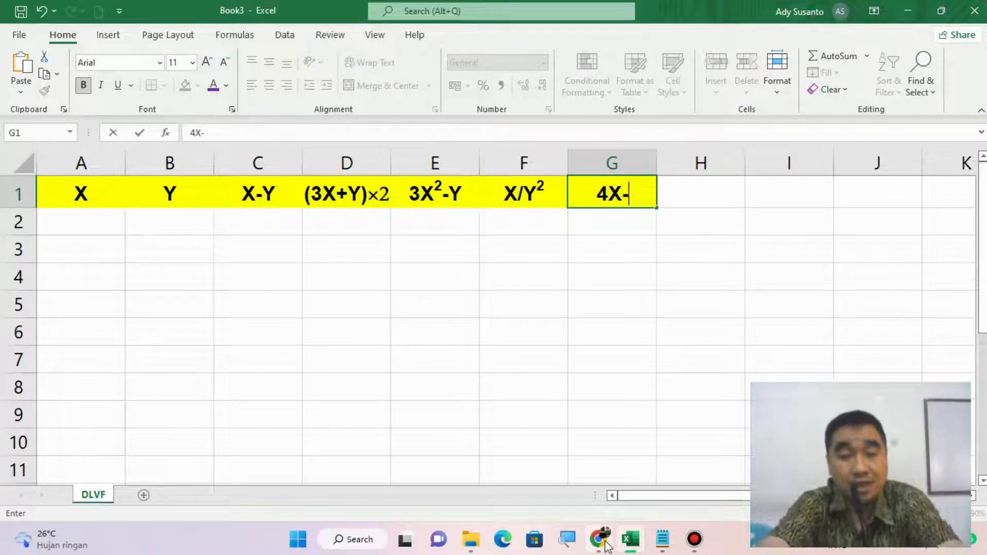
{"action": "type", "text": "Y"}
{"action": "key", "text": "Return"}
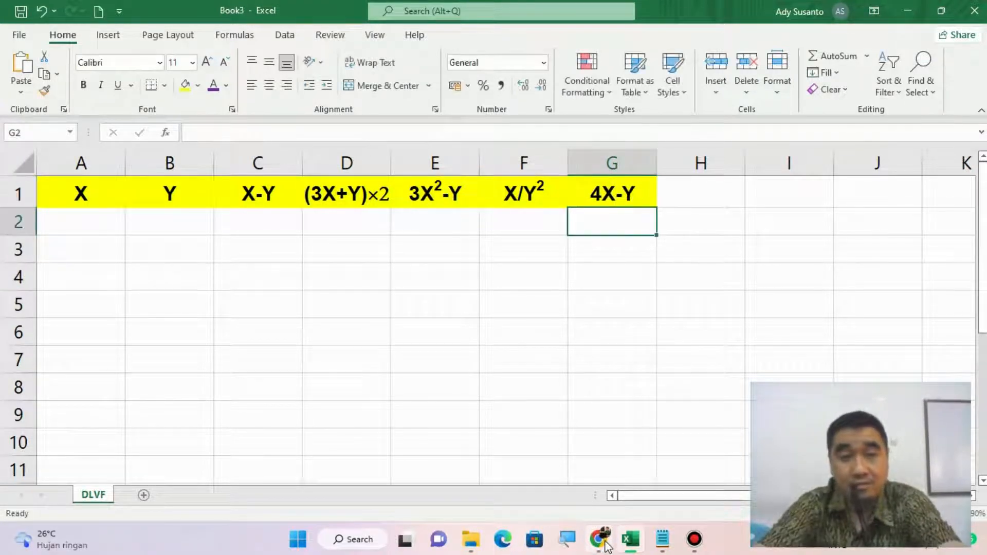
Go to cell A2, then review the record rows and the formatting and formula requirements in the Chrome PDF
{"action": "key", "text": "Left"}
{"action": "key", "text": "Left"}
{"action": "key", "text": "Left"}
{"action": "key", "text": "Left"}
{"action": "key", "text": "Left"}
{"action": "key", "text": "Left"}
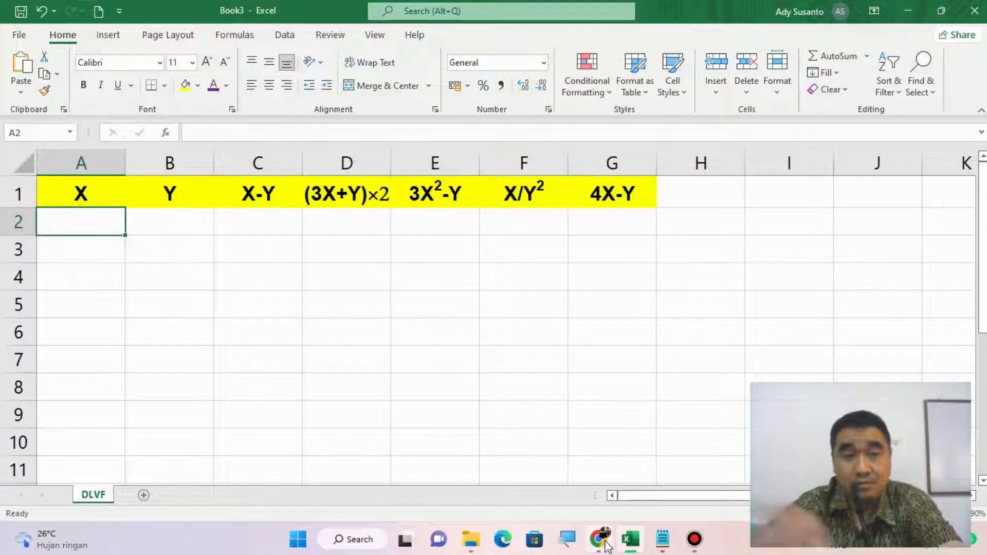
{"action": "left_click", "coordinate": [598, 542]}
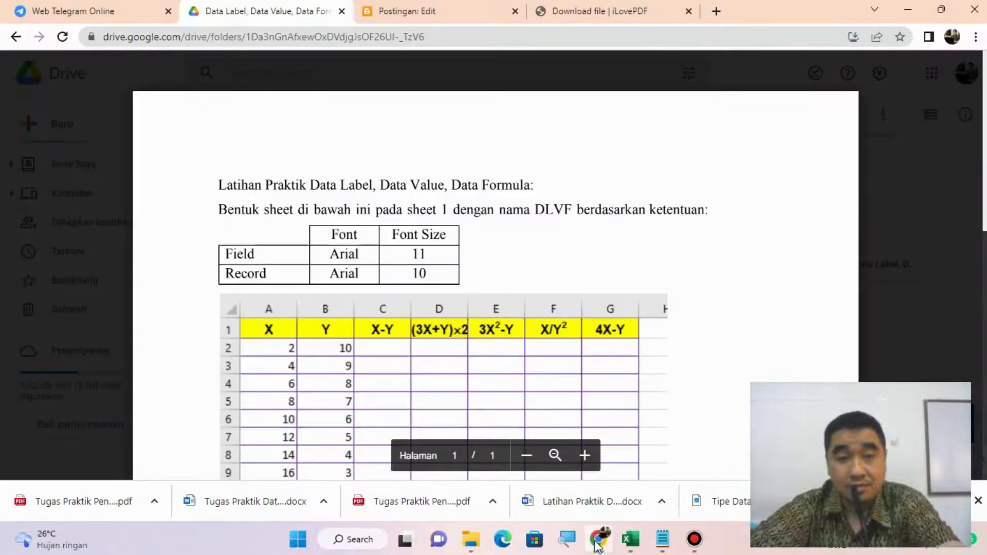
{"action": "scroll", "coordinate": [384, 374], "scroll_direction": "down", "scroll_amount": 3}
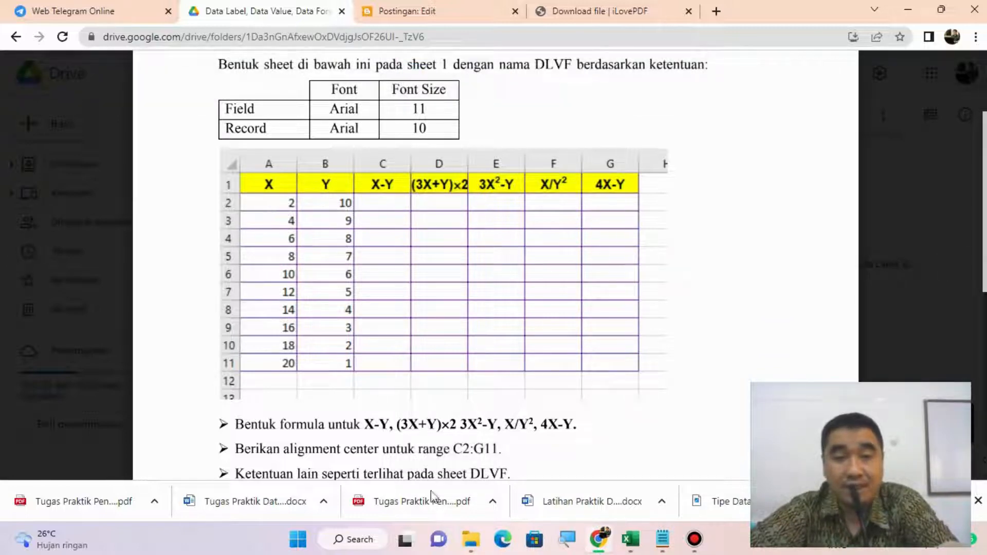
Switch to Excel and format the record range A2:G11 in Arial, size 10
{"action": "left_click", "coordinate": [630, 539]}
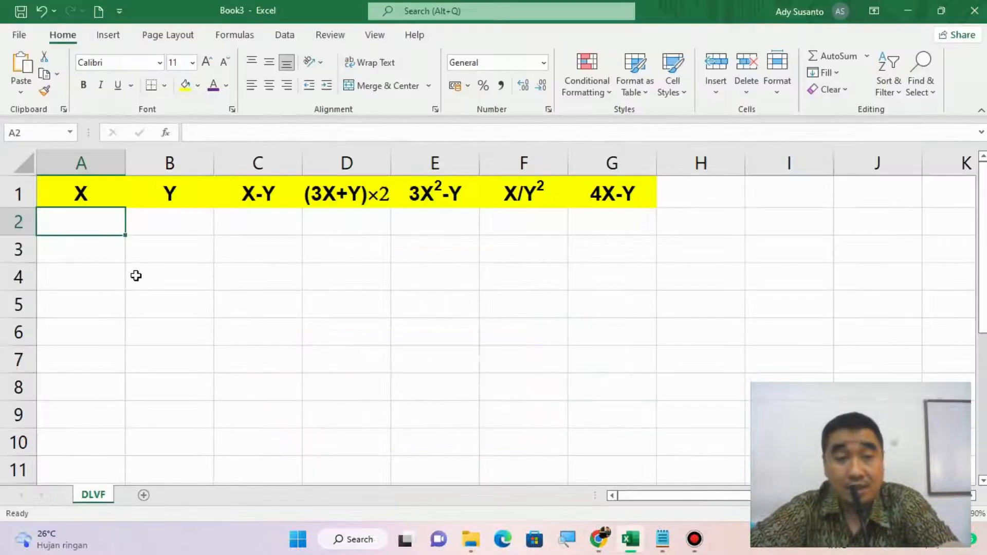
{"action": "left_click_drag", "start_coordinate": [86, 224], "coordinate": [624, 472]}
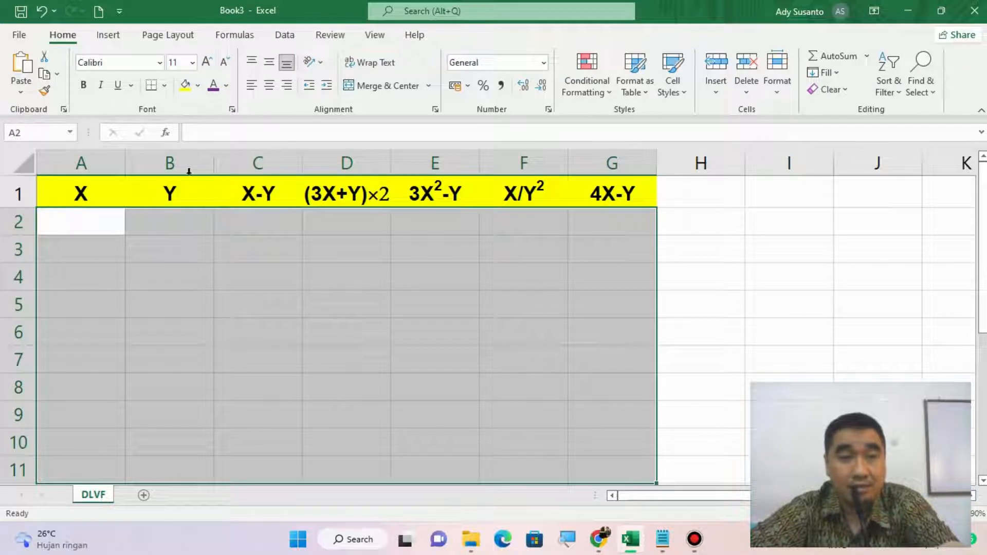
{"action": "left_click", "coordinate": [160, 62]}
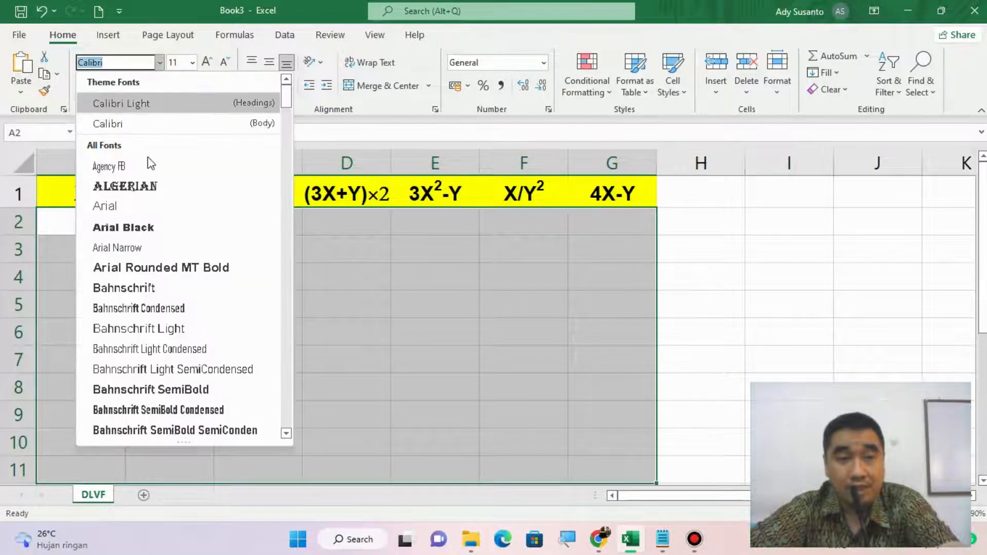
{"action": "left_click", "coordinate": [144, 211]}
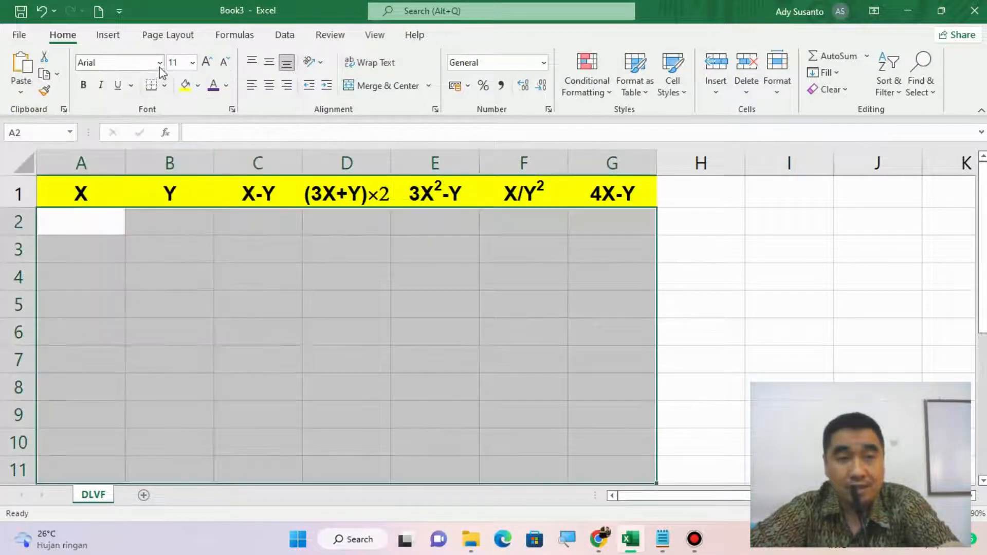
{"action": "left_click", "coordinate": [192, 63]}
{"action": "left_click", "coordinate": [179, 114]}
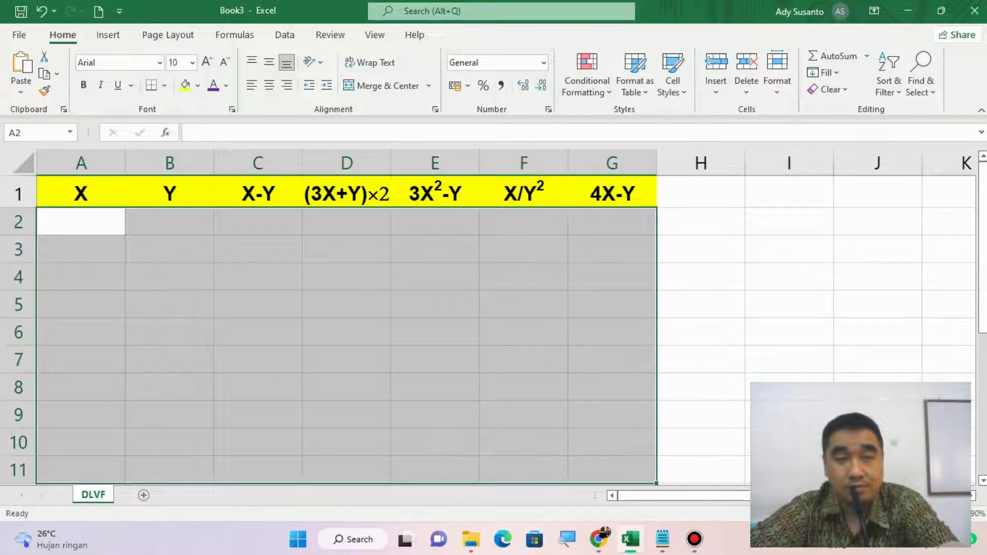
Look up the X values in the Chrome PDF, enter 2 and 4 in A2:A3 in Excel, and extend the series down to A11
{"action": "left_click", "coordinate": [606, 549]}
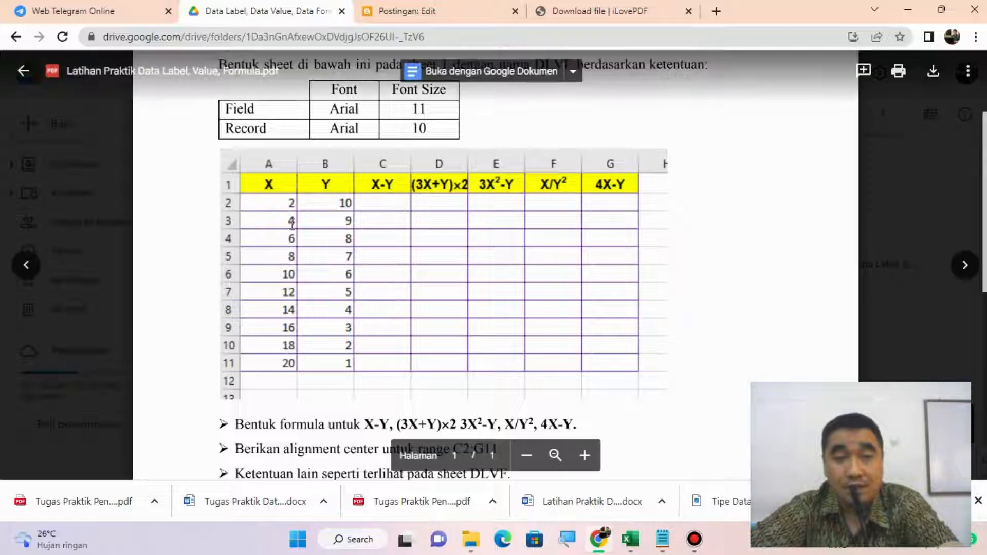
{"action": "left_click", "coordinate": [629, 543]}
{"action": "left_click", "coordinate": [72, 220]}
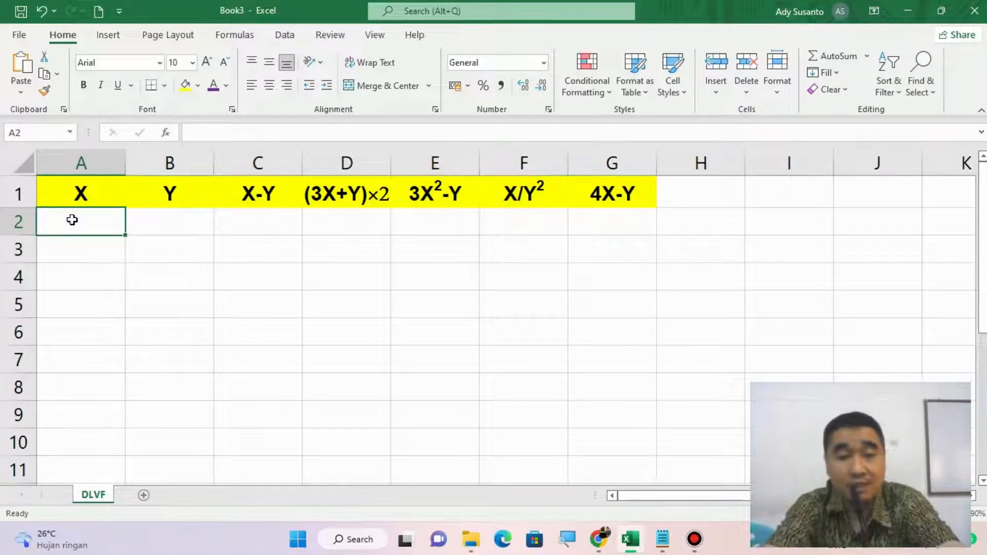
{"action": "type", "text": "2"}
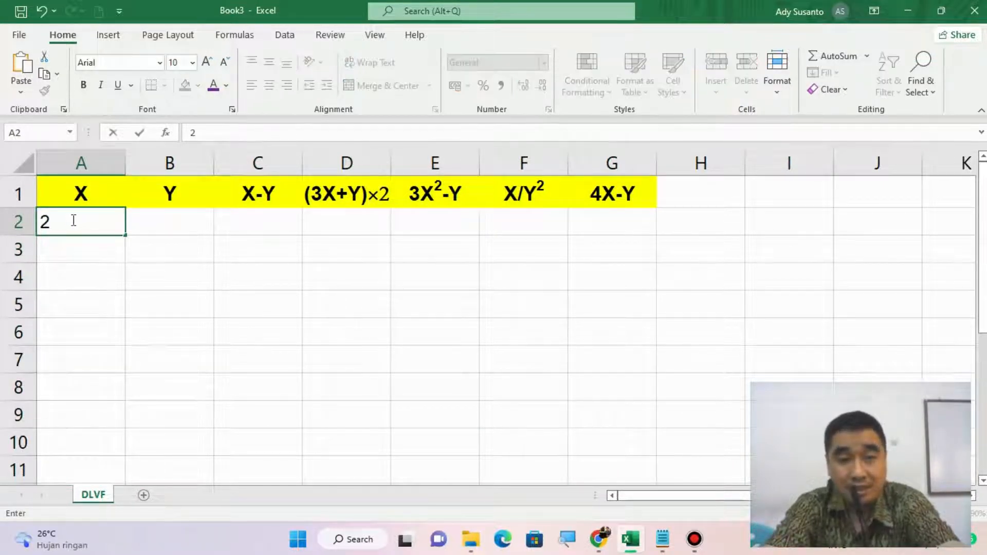
{"action": "key", "text": "Return"}
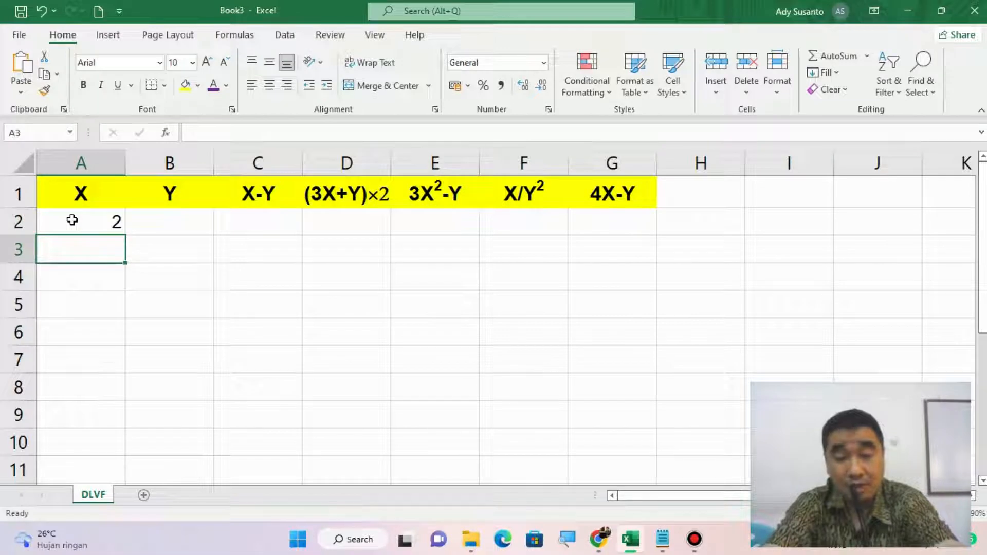
{"action": "type", "text": "4"}
{"action": "key", "text": "Return"}
{"action": "left_click_drag", "start_coordinate": [72, 220], "coordinate": [76, 254]}
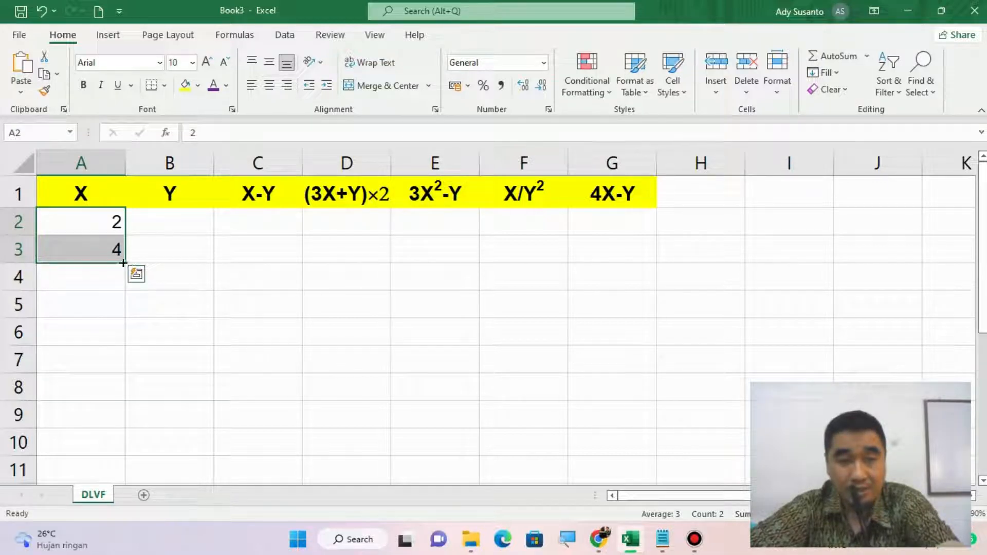
{"action": "left_click_drag", "start_coordinate": [124, 263], "coordinate": [112, 473]}
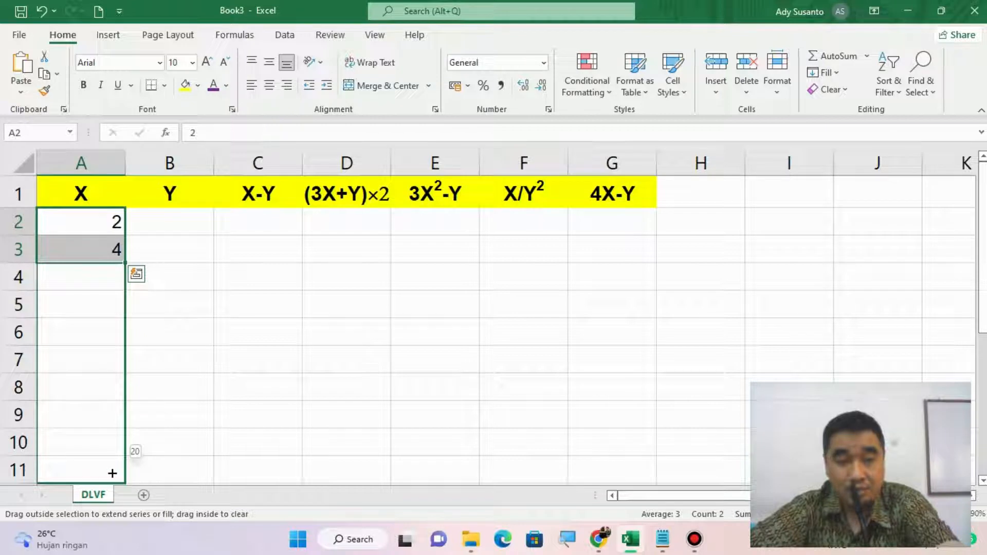
{"action": "left_click_drag", "start_coordinate": [113, 473], "coordinate": [111, 472]}
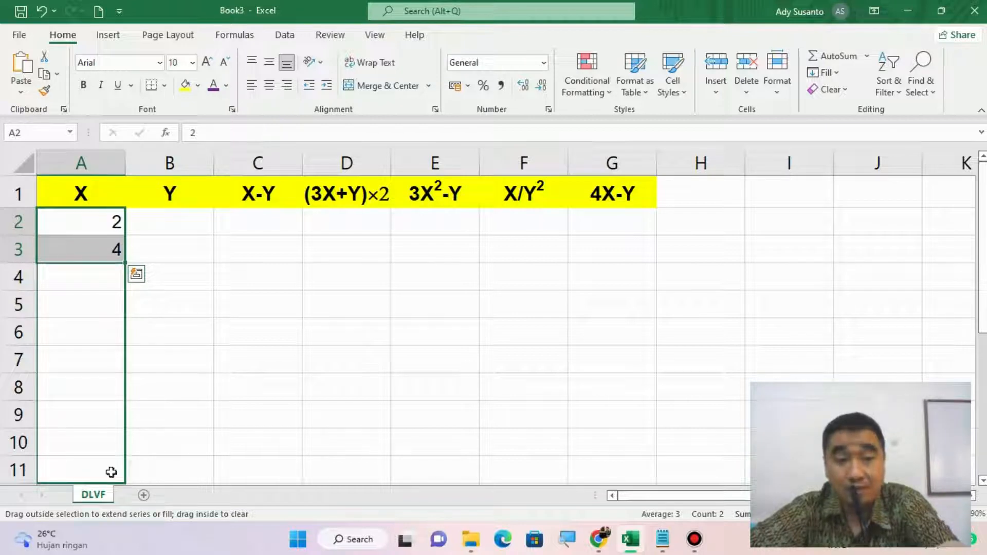
Look up the Y values in the Chrome PDF, enter 10 and 9 in B2:B3 in Excel, and extend the series down to B11
{"action": "left_click", "coordinate": [184, 214]}
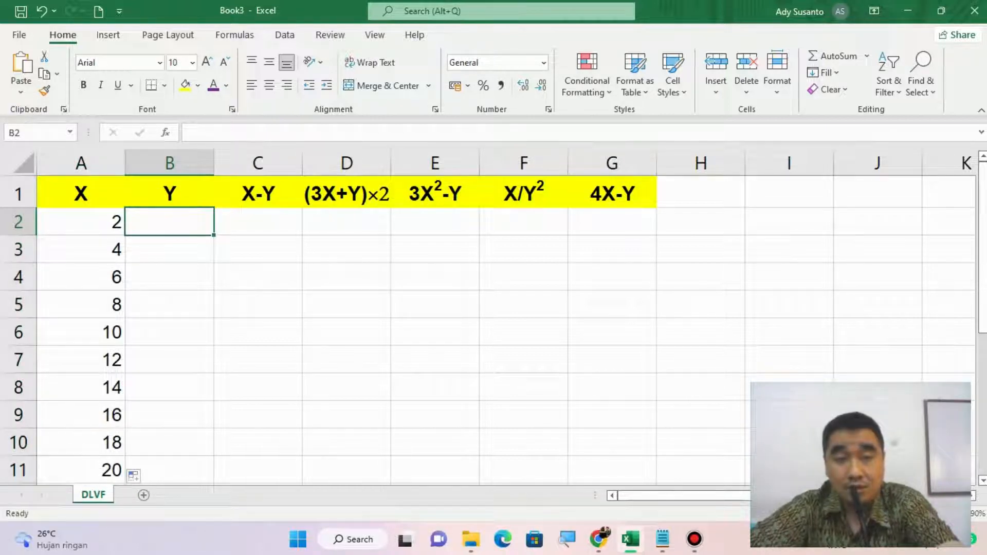
{"action": "left_click", "coordinate": [602, 541]}
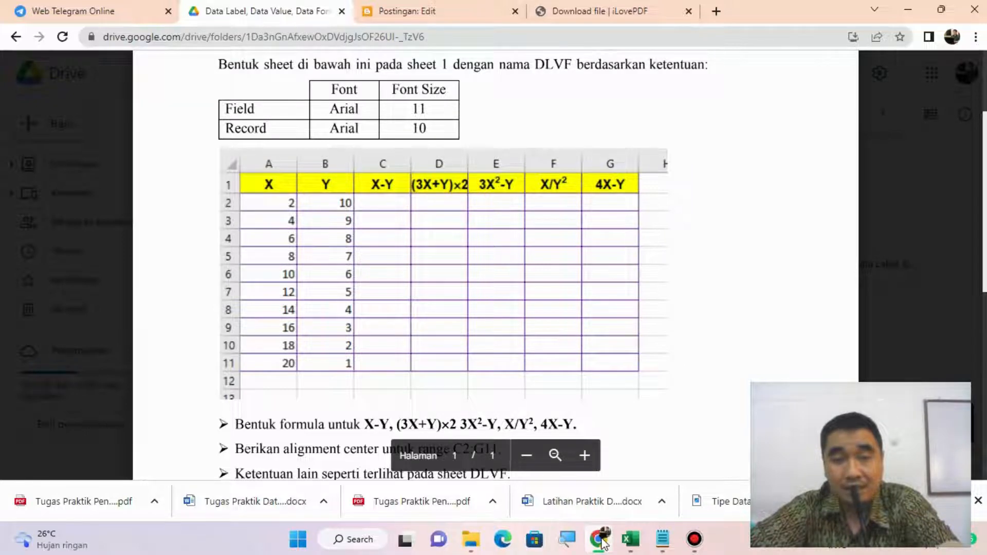
{"action": "left_click", "coordinate": [631, 539]}
{"action": "type", "text": "10"}
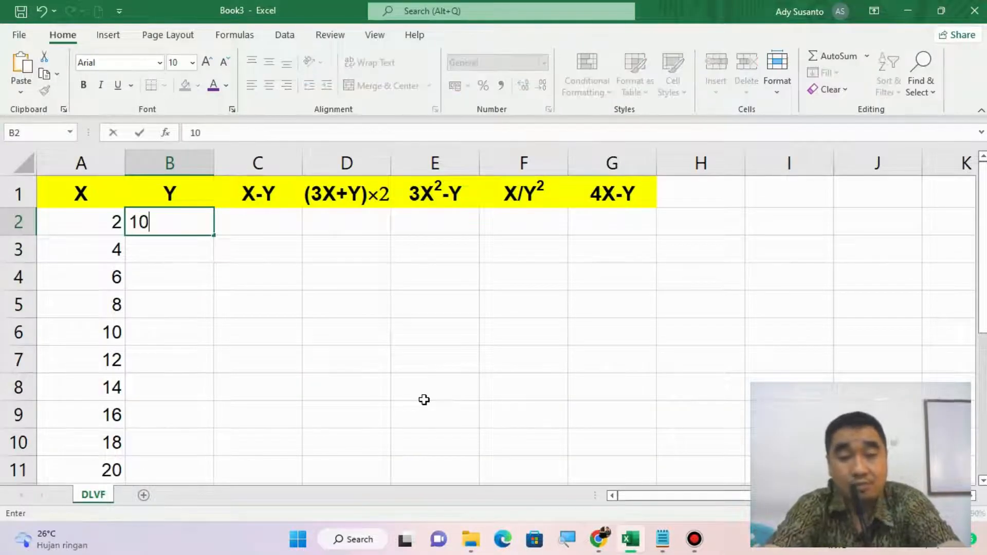
{"action": "key", "text": "Return"}
{"action": "type", "text": "9"}
{"action": "key", "text": "Return"}
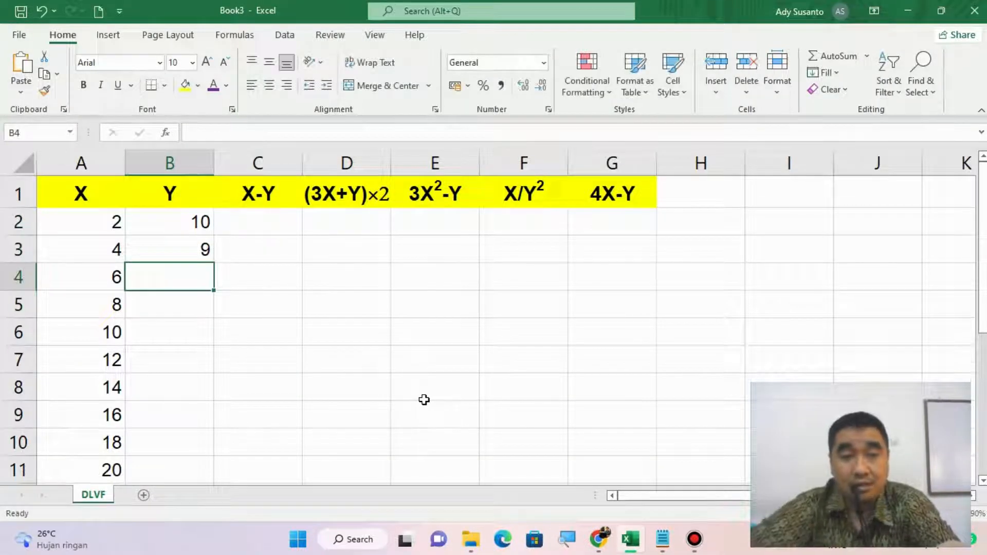
{"action": "left_click", "coordinate": [200, 227]}
{"action": "left_click_drag", "start_coordinate": [200, 228], "coordinate": [210, 470]}
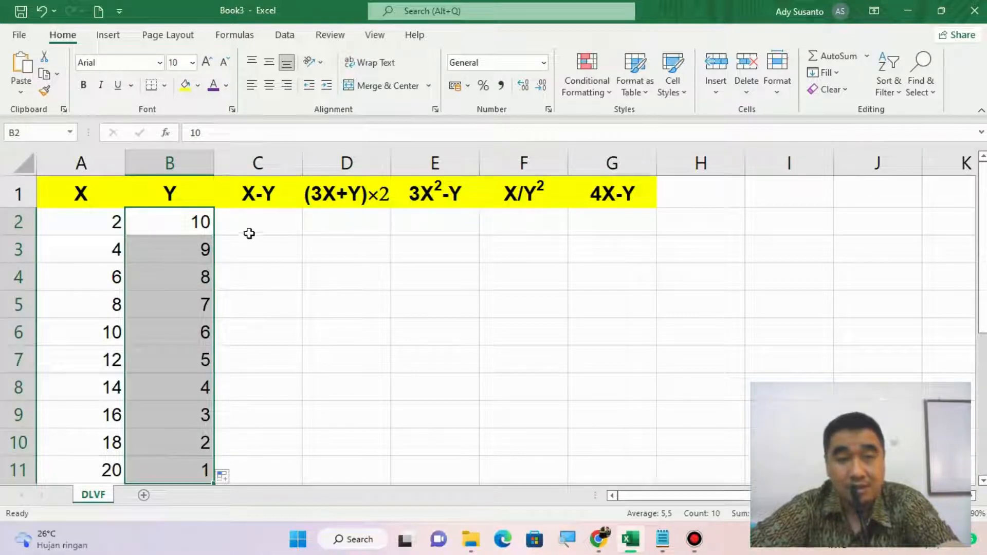
{"action": "left_click", "coordinate": [270, 226]}
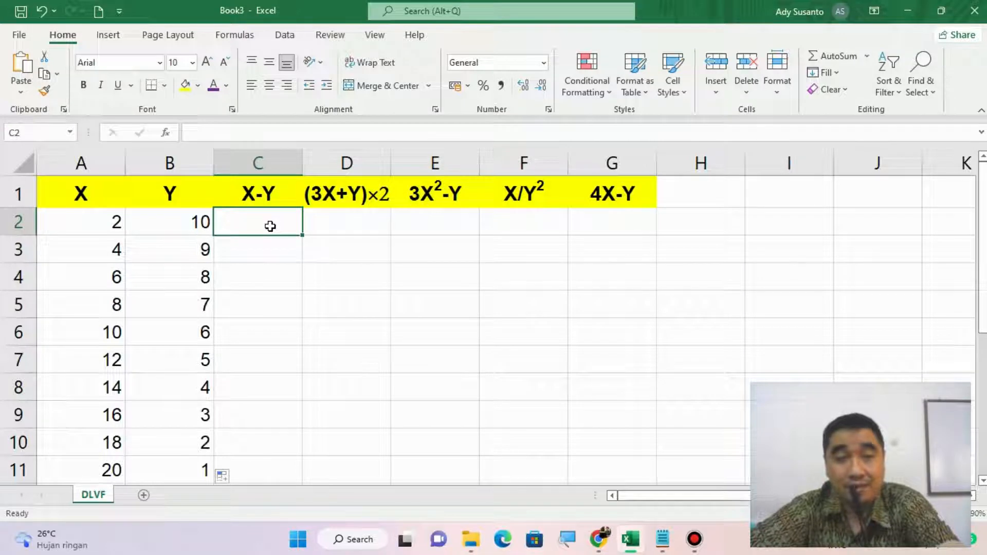
{"action": "mouse_move", "coordinate": [73, 179]}
{"action": "left_mouse_down"}
{"action": "mouse_move", "coordinate": [123, 190]}
{"action": "mouse_move", "coordinate": [639, 201]}
{"action": "left_mouse_up"}
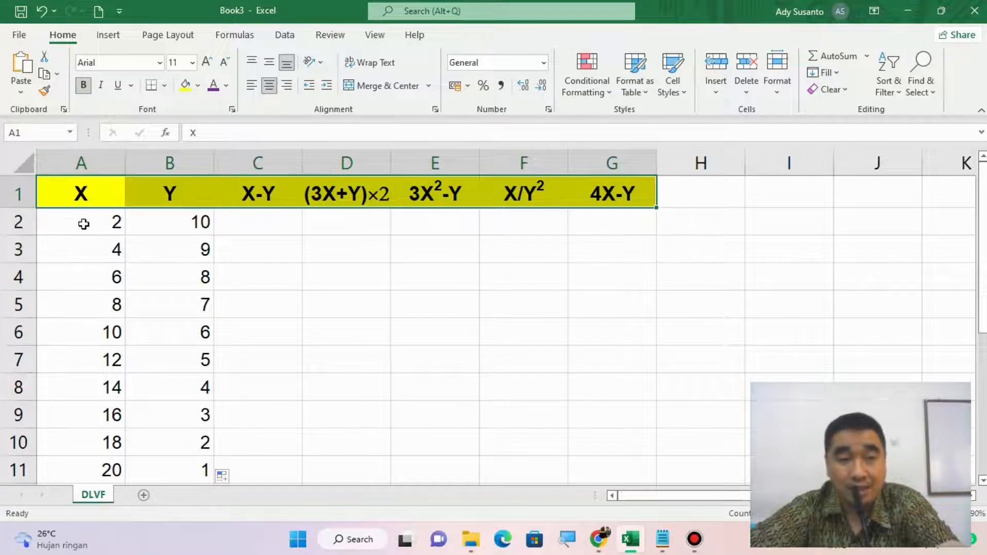
{"action": "left_click_drag", "start_coordinate": [84, 223], "coordinate": [187, 469]}
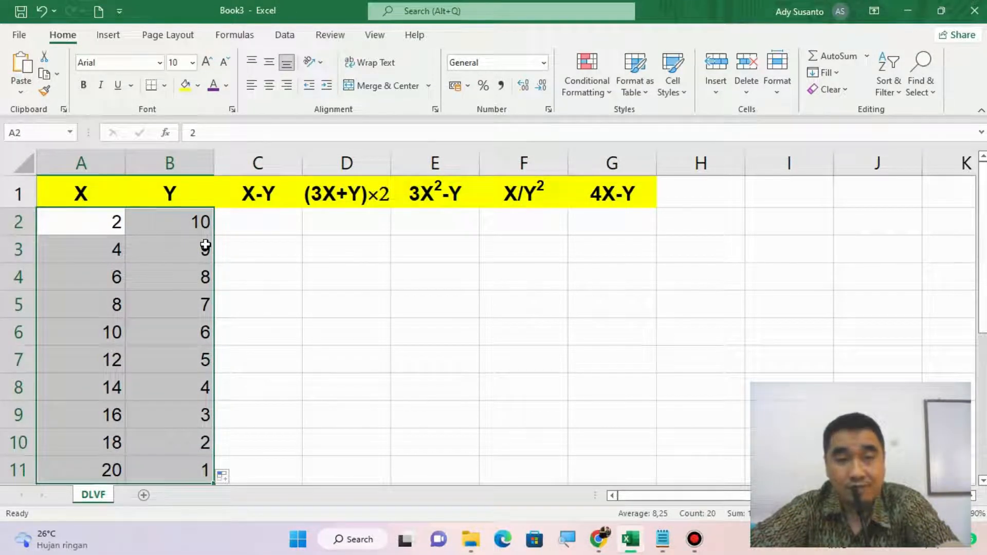
Enter the X-Y formula =A2-B2 in cell C2
{"action": "left_click", "coordinate": [272, 229]}
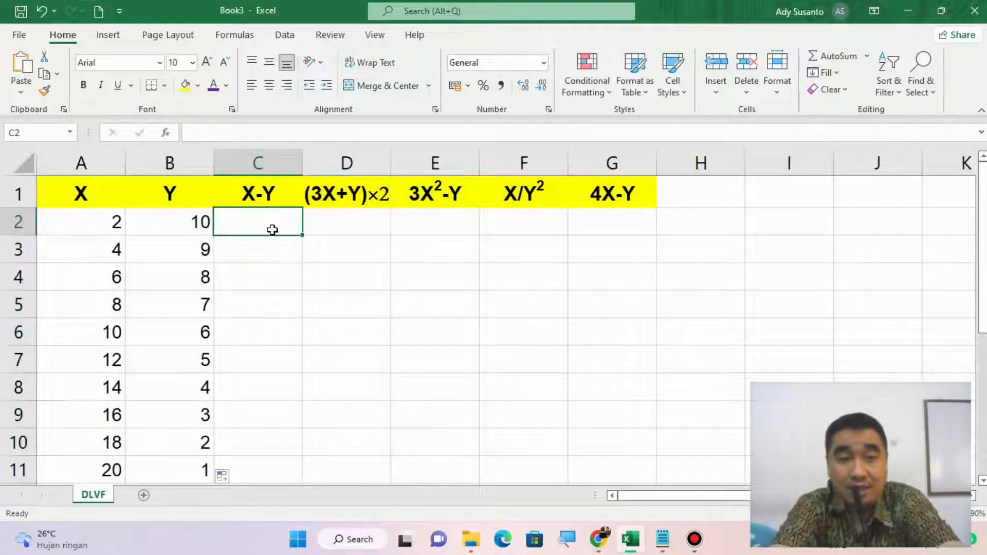
{"action": "type", "text": "="}
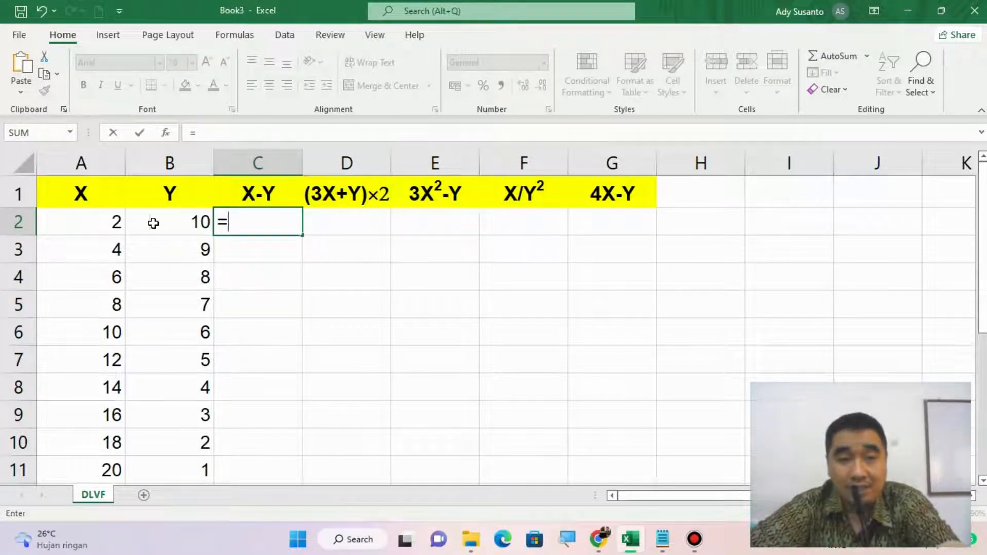
{"action": "left_click", "coordinate": [68, 230]}
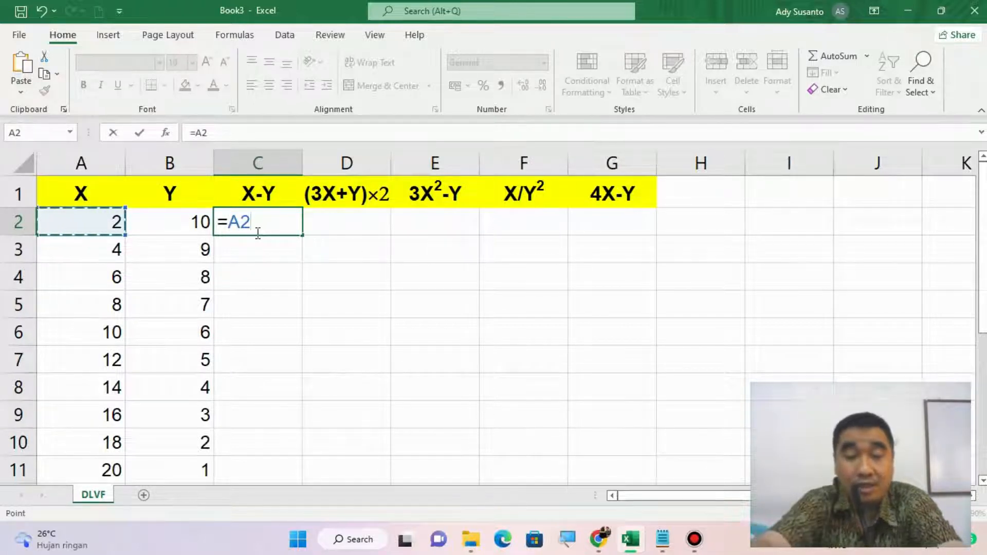
{"action": "type", "text": "-"}
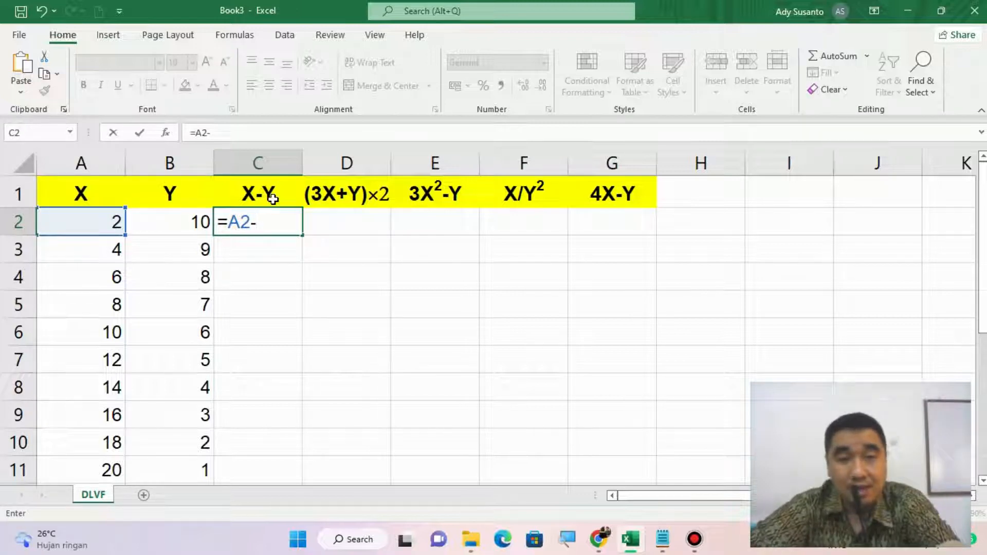
{"action": "left_click", "coordinate": [184, 220]}
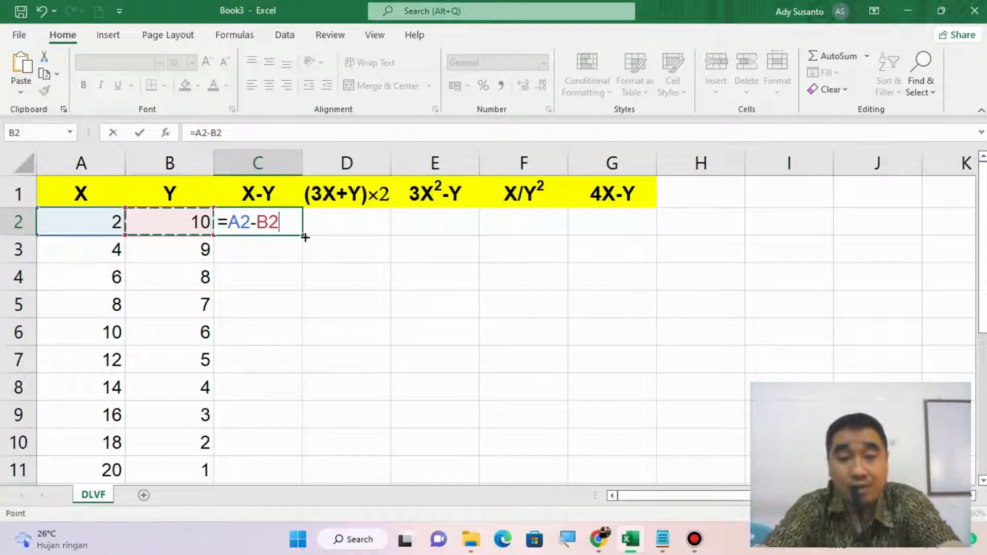
{"action": "key", "text": "Return"}
Enter the formula =(3*A2+B2)*2 in cell D2 for the (3X+Y)×2 column
{"action": "left_click", "coordinate": [350, 224]}
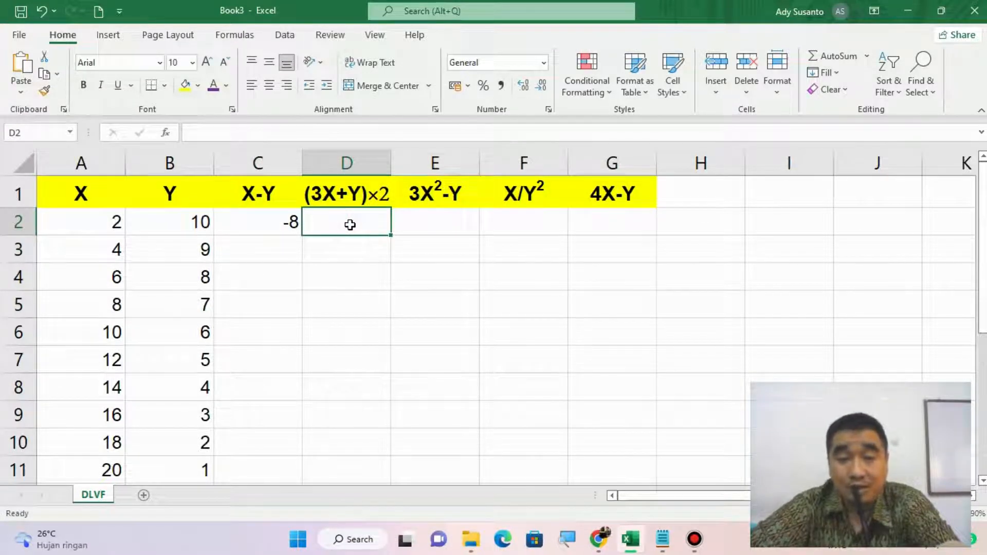
{"action": "type", "text": "="}
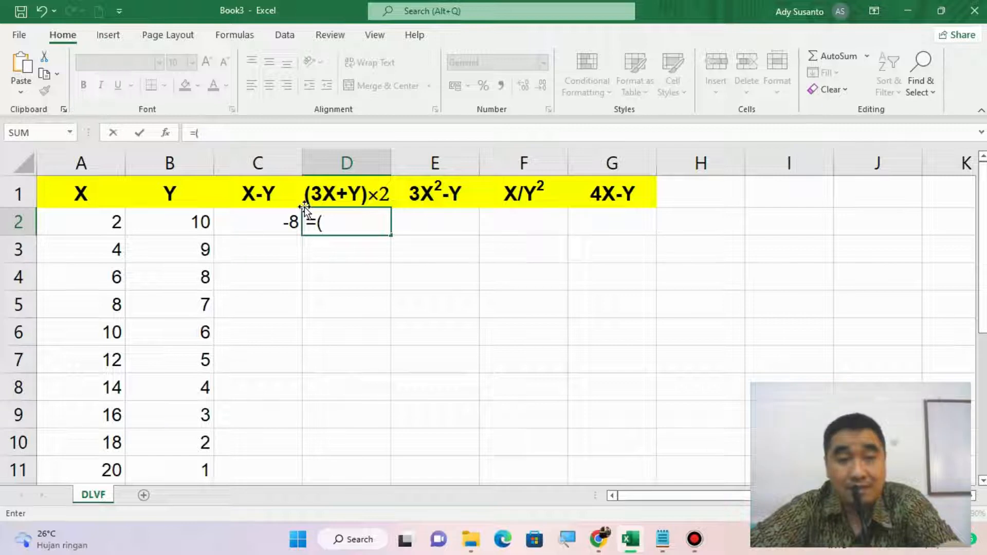
{"action": "type", "text": "(3"}
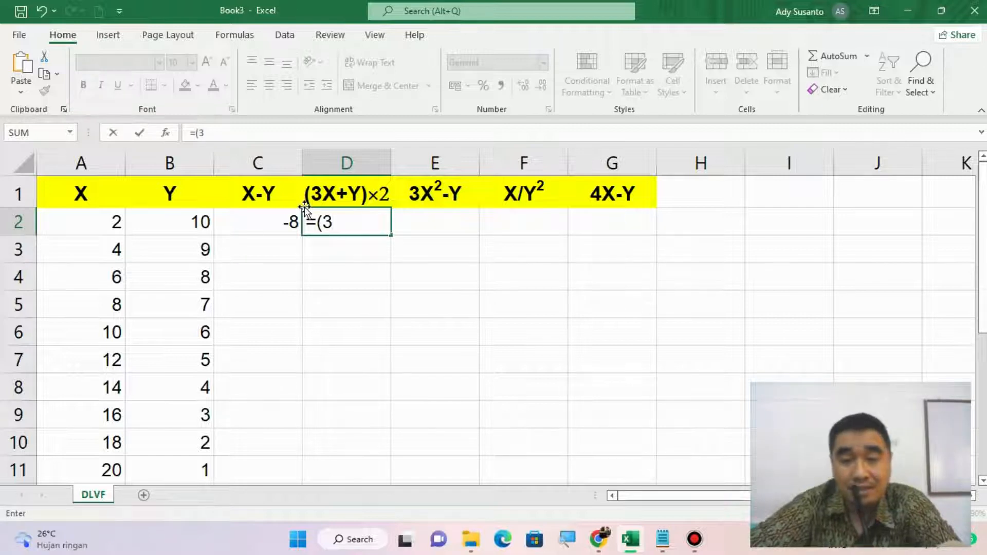
{"action": "type", "text": "*"}
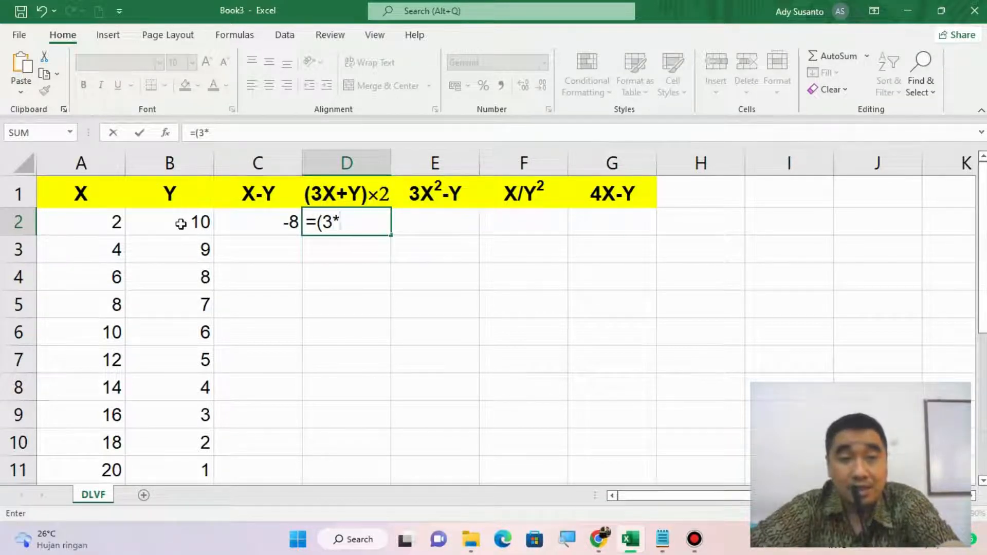
{"action": "left_click", "coordinate": [105, 227]}
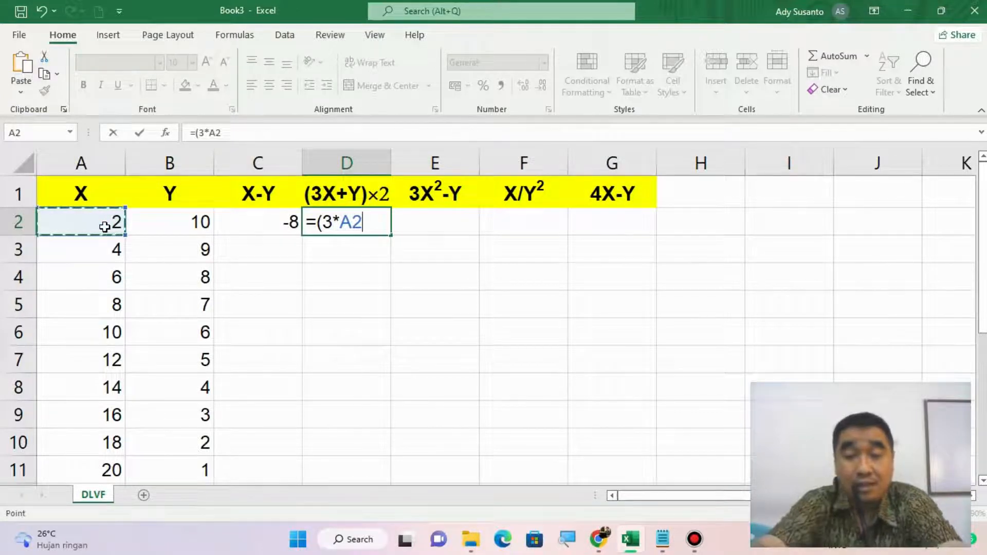
{"action": "type", "text": "+"}
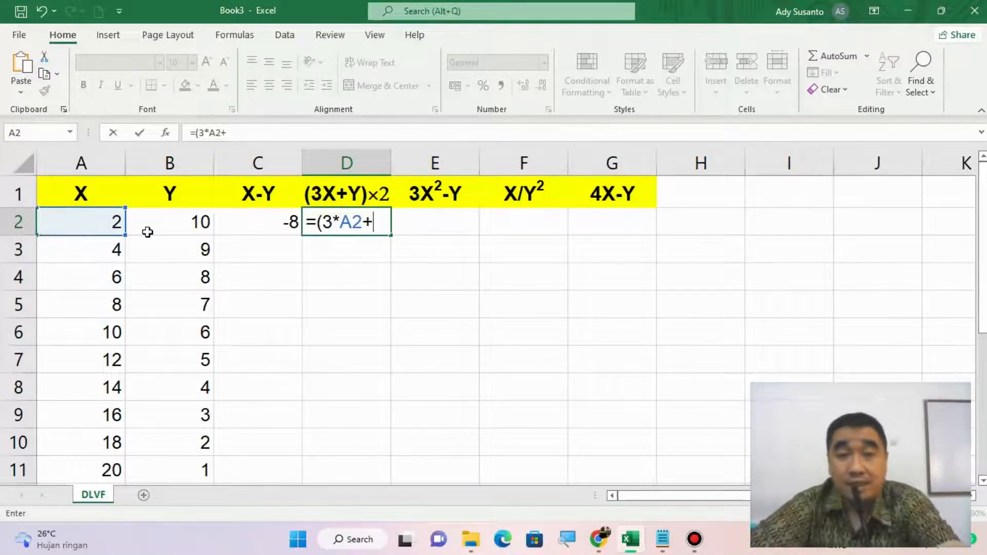
{"action": "left_click", "coordinate": [193, 221]}
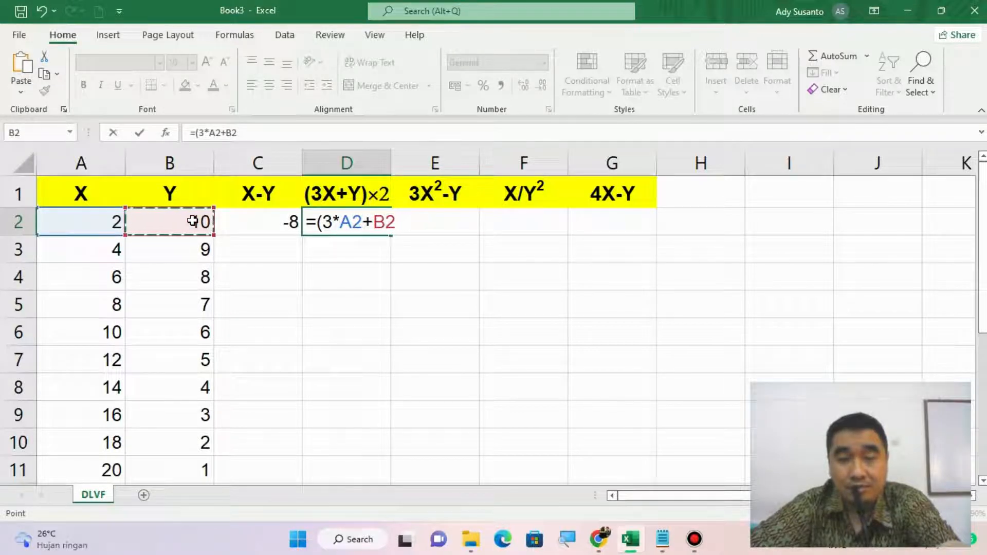
{"action": "type", "text": ")"}
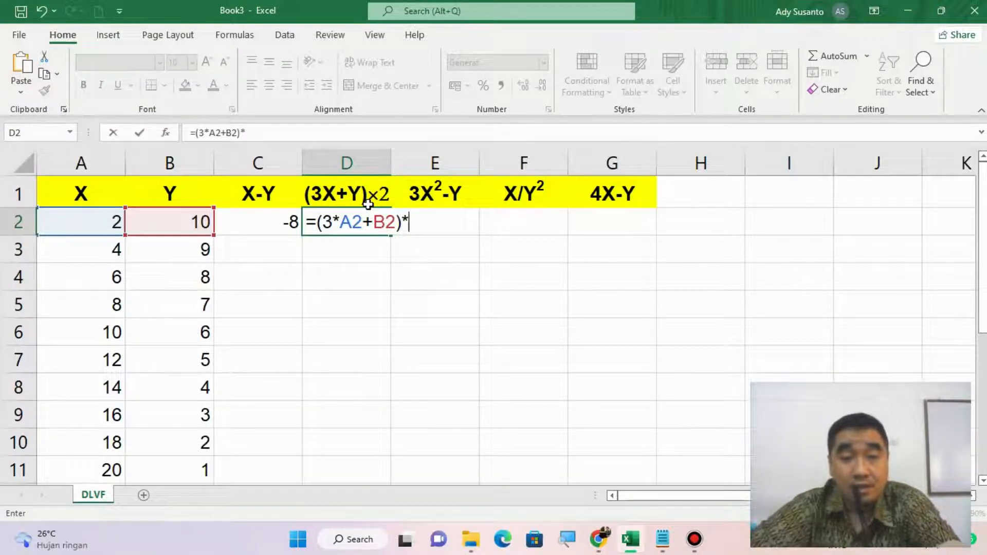
{"action": "type", "text": "*2"}
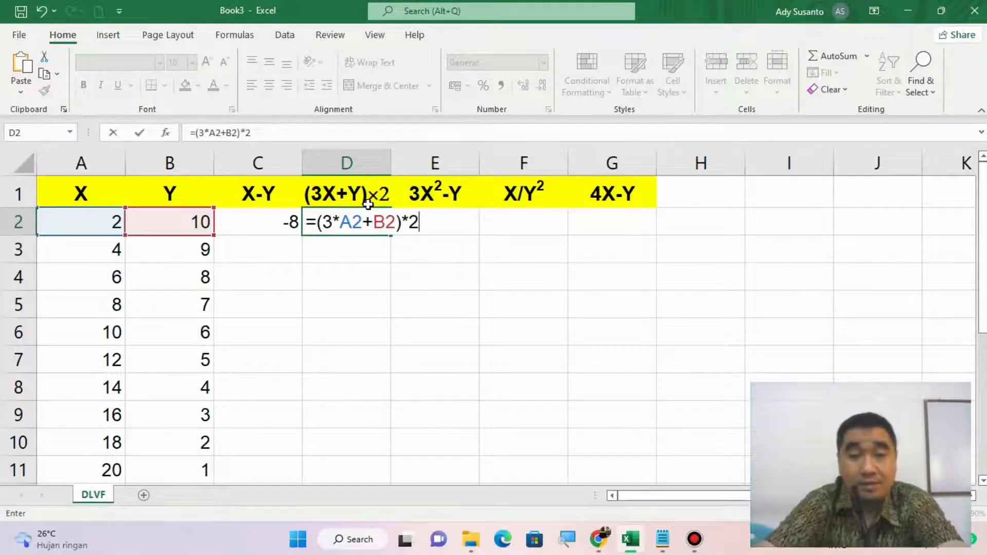
{"action": "key", "text": "Return"}
Enter the formula =3*A2^2-B2 in cell E2 for the 3X²-Y column
{"action": "left_click", "coordinate": [426, 223]}
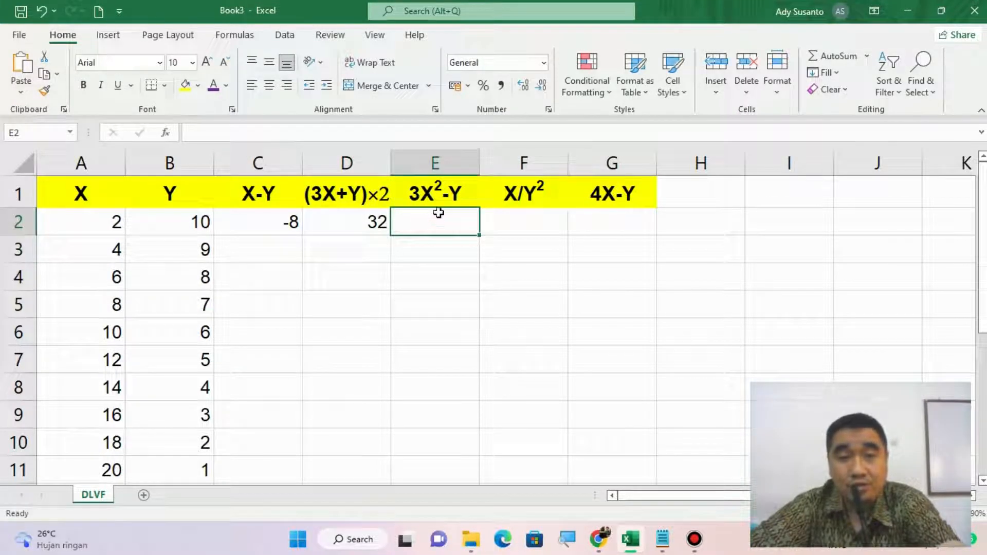
{"action": "type", "text": "="}
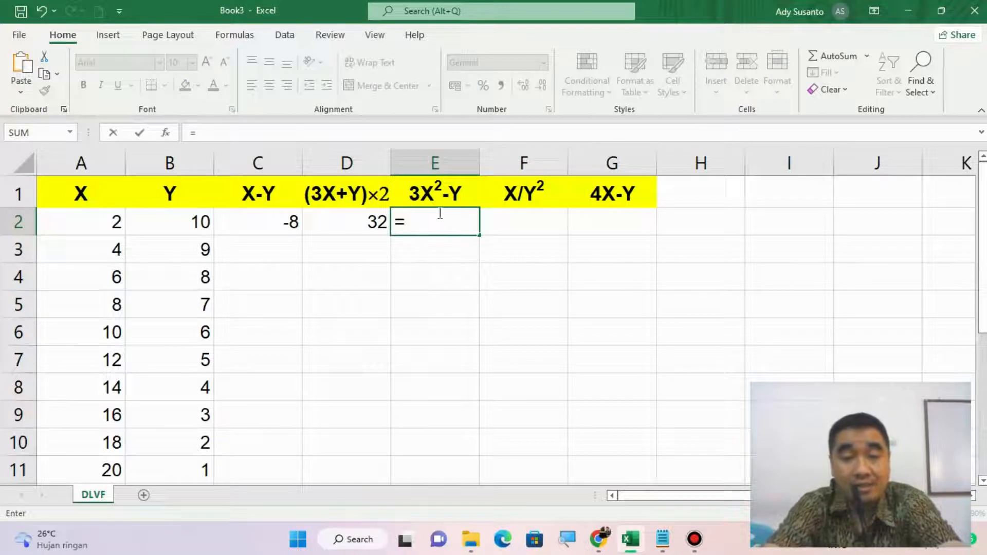
{"action": "type", "text": "3"}
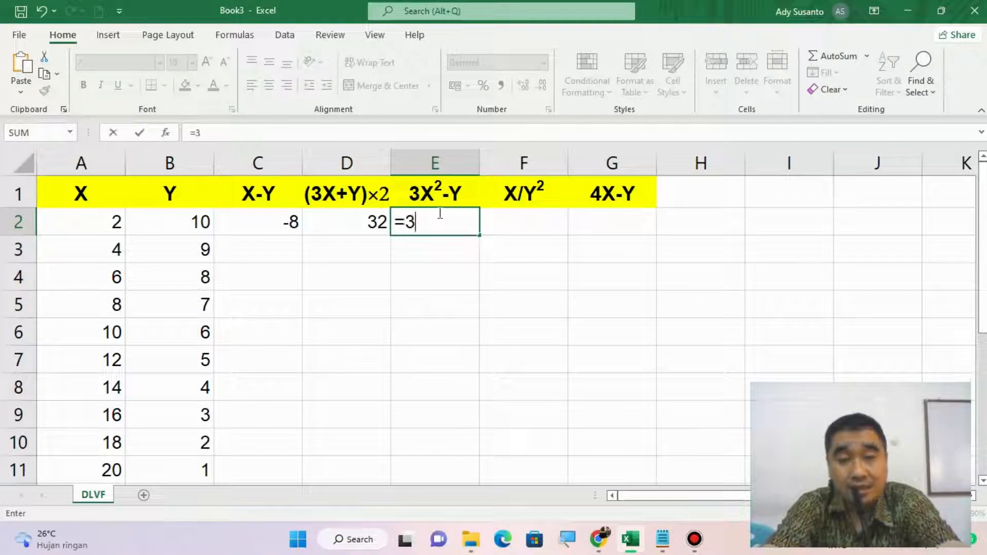
{"action": "type", "text": "*"}
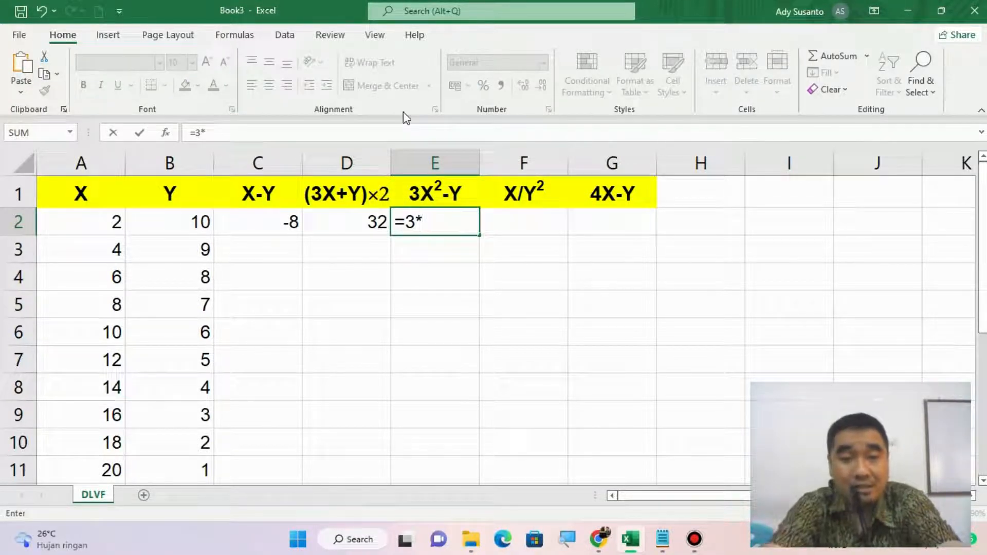
{"action": "left_click", "coordinate": [111, 224]}
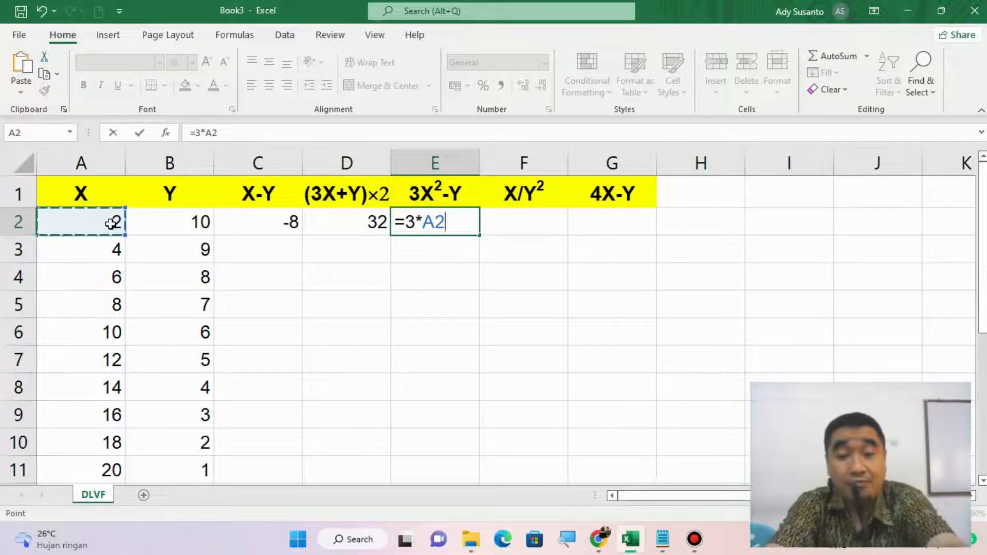
{"action": "type", "text": "^"}
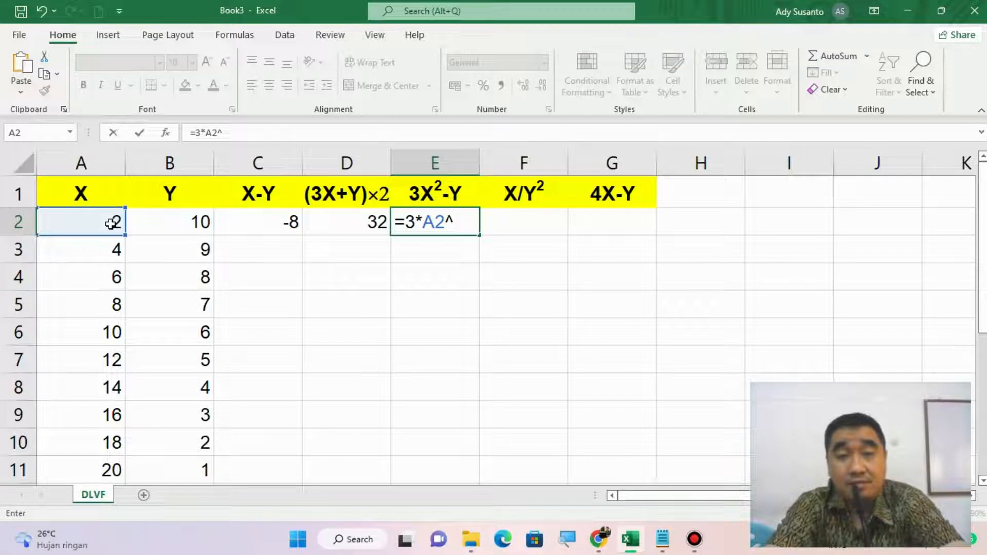
{"action": "type", "text": "2-"}
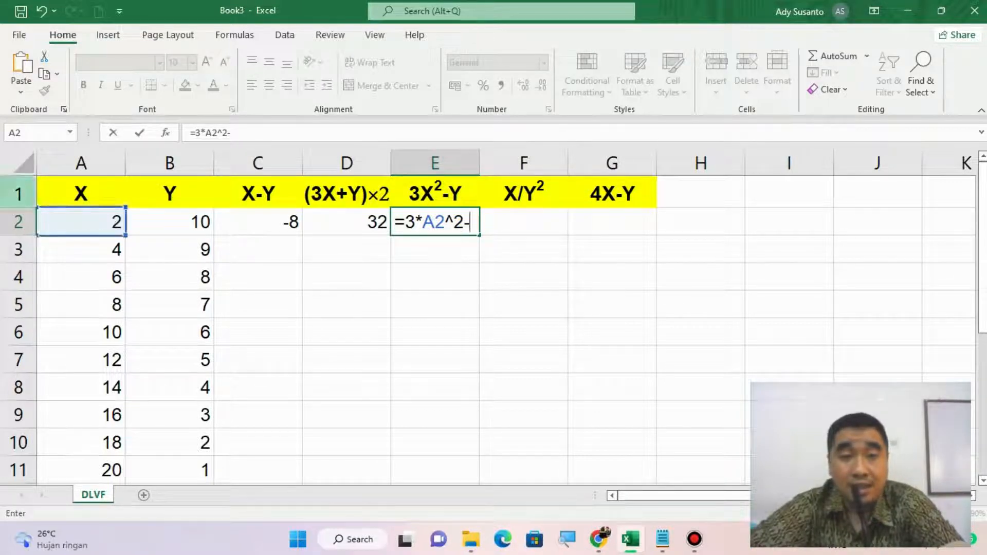
{"action": "left_click", "coordinate": [196, 221]}
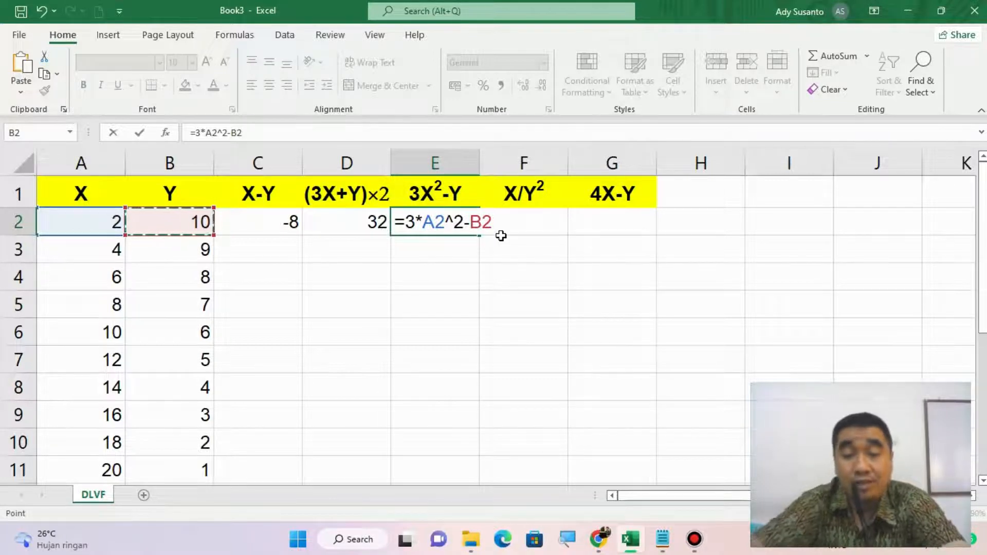
{"action": "key", "text": "Return"}
Enter the formula =A2/B2^2 in cell F2 for the X/Y² column
{"action": "left_click", "coordinate": [543, 214]}
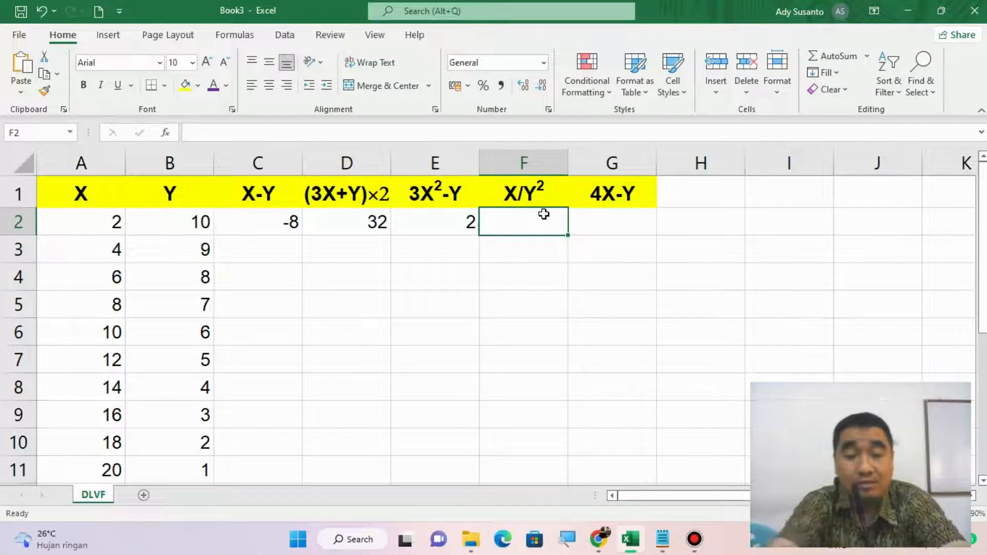
{"action": "type", "text": "="}
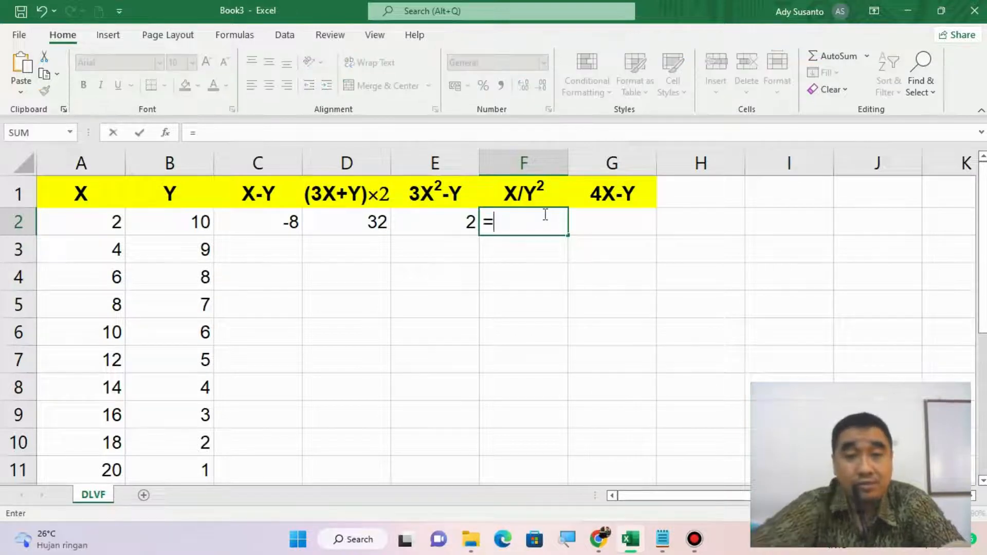
{"action": "left_click", "coordinate": [101, 228]}
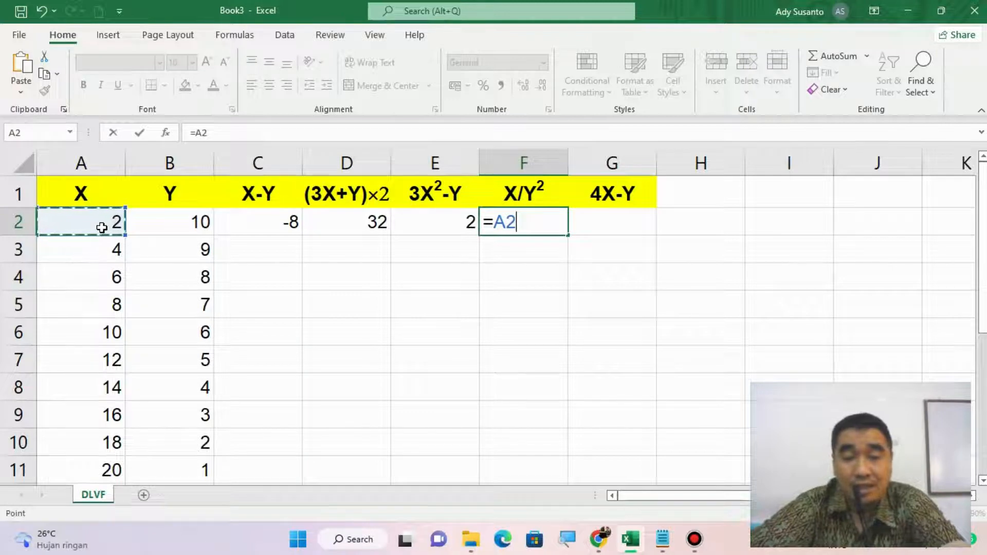
{"action": "type", "text": "/"}
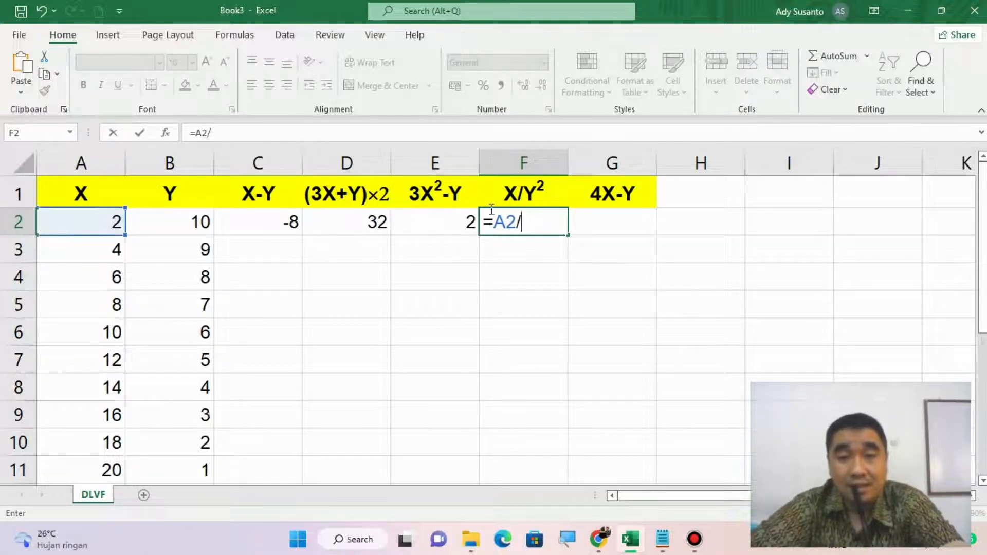
{"action": "left_click", "coordinate": [193, 225]}
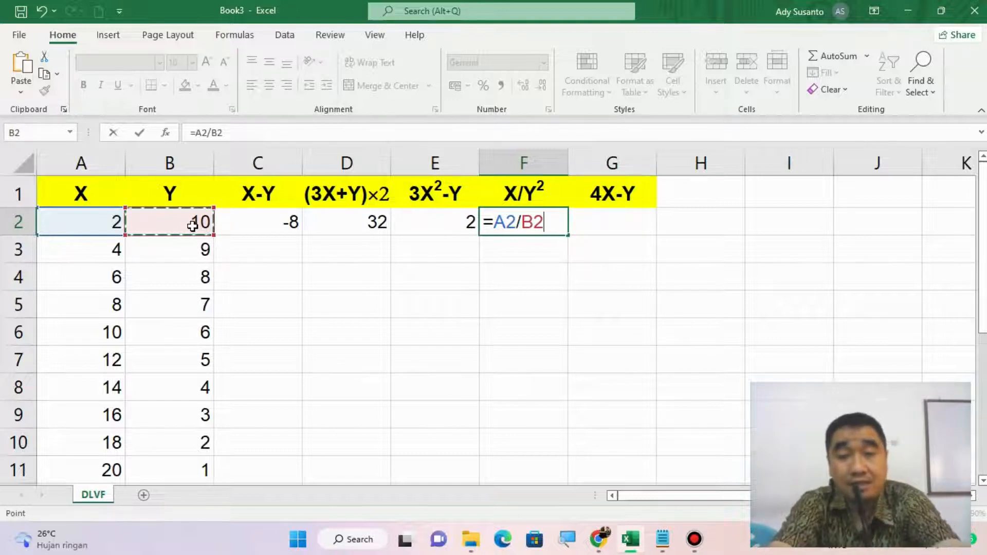
{"action": "type", "text": "^"}
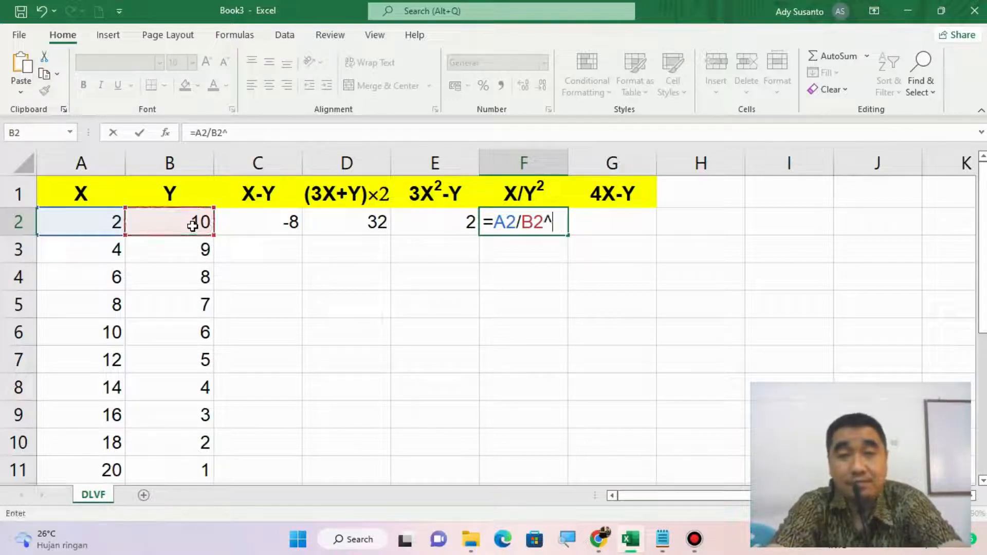
{"action": "type", "text": "2"}
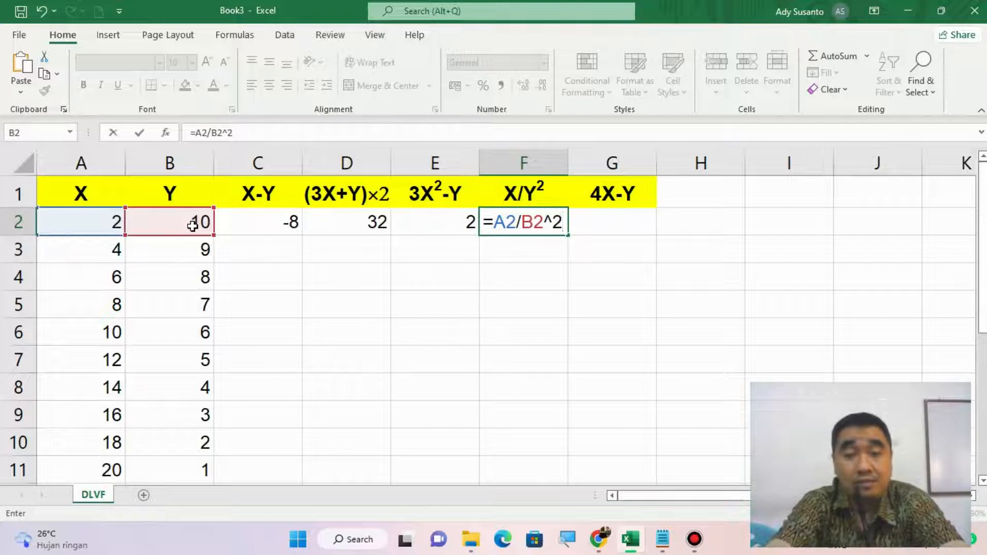
{"action": "key", "text": "Return"}
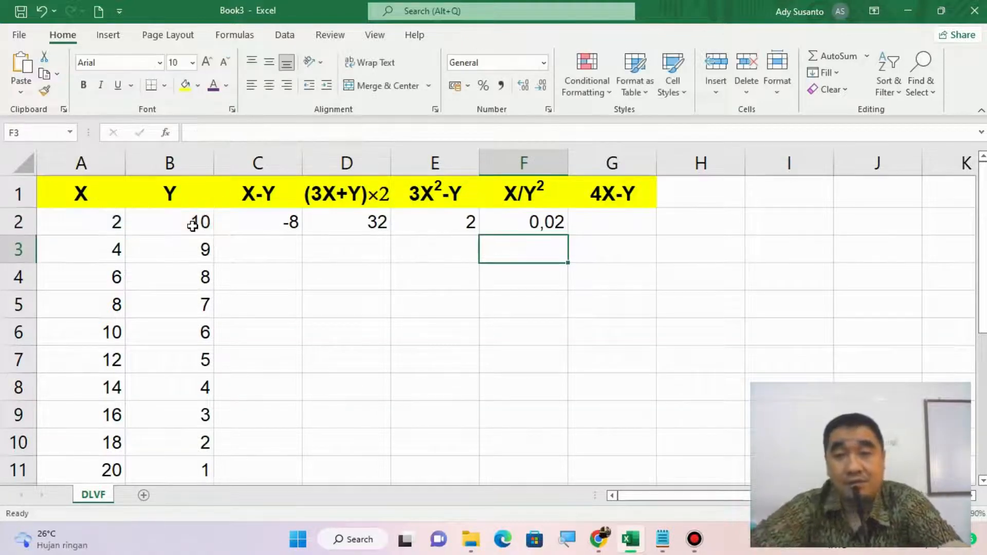
Enter the formula =4*A2-B2 in cell G2 for the 4X-Y column
{"action": "left_click", "coordinate": [611, 220]}
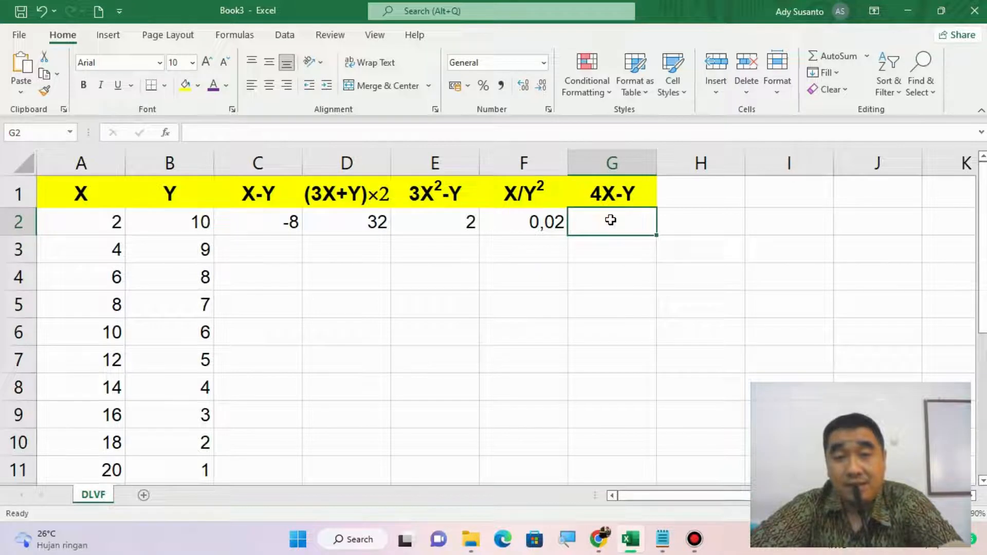
{"action": "type", "text": "="}
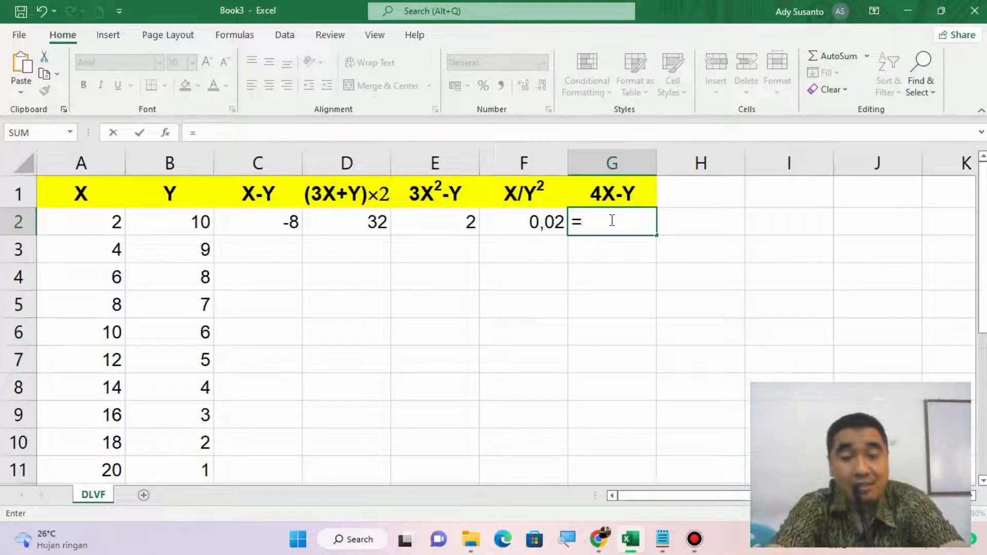
{"action": "type", "text": "4"}
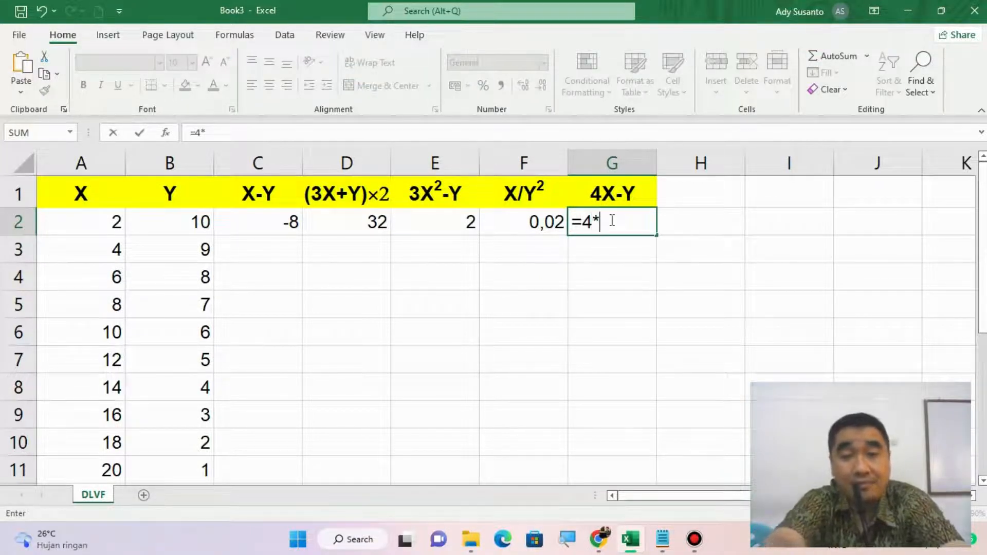
{"action": "type", "text": "*"}
{"action": "left_click", "coordinate": [107, 220]}
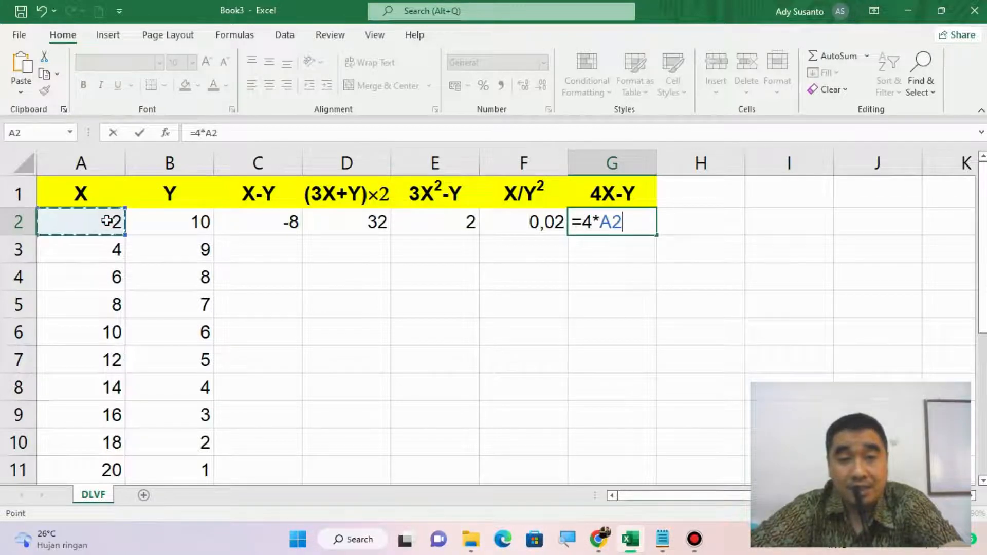
{"action": "type", "text": "-"}
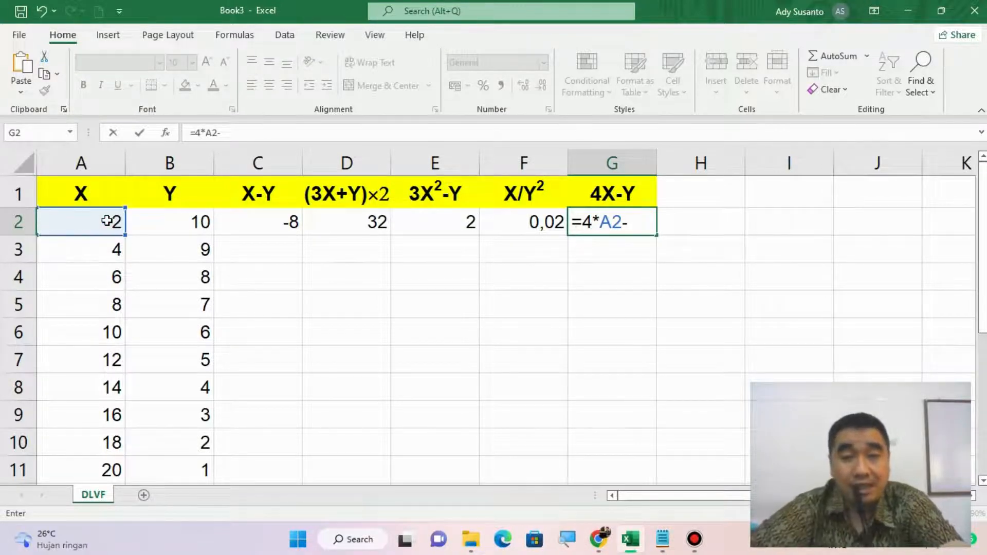
{"action": "left_click", "coordinate": [174, 215]}
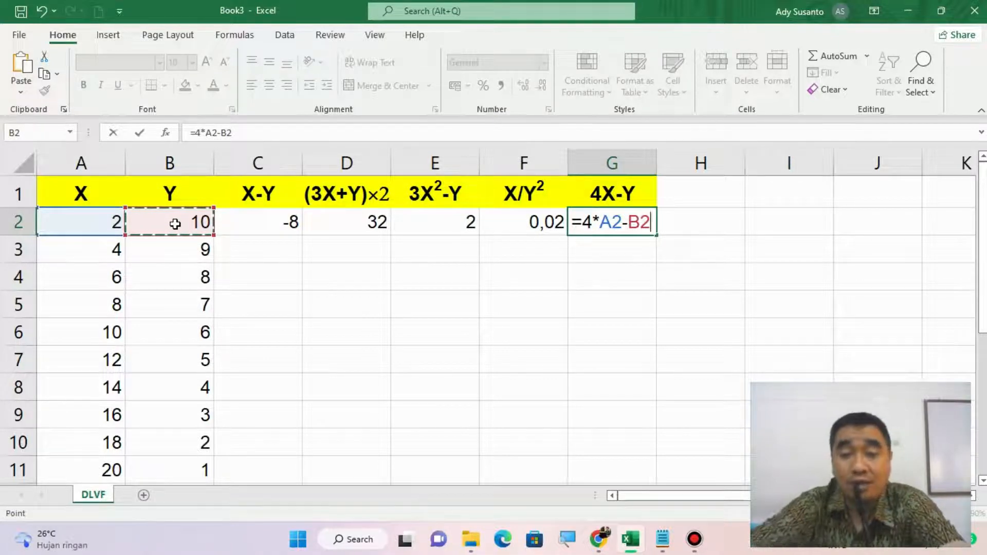
{"action": "key", "text": "Return"}
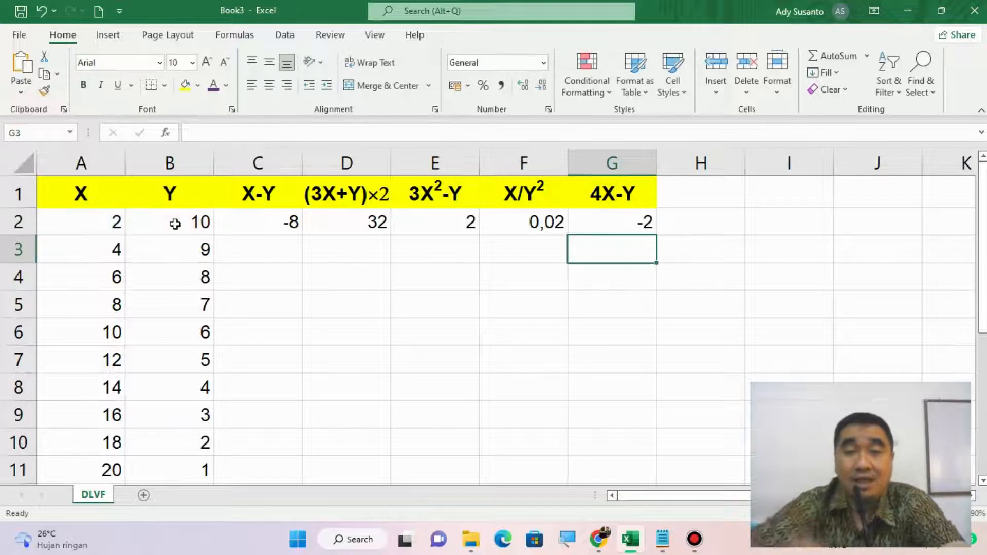
Copy the formulas in C2:G2 down through row 11 to fill all five calculated columns
{"action": "left_click", "coordinate": [278, 219]}
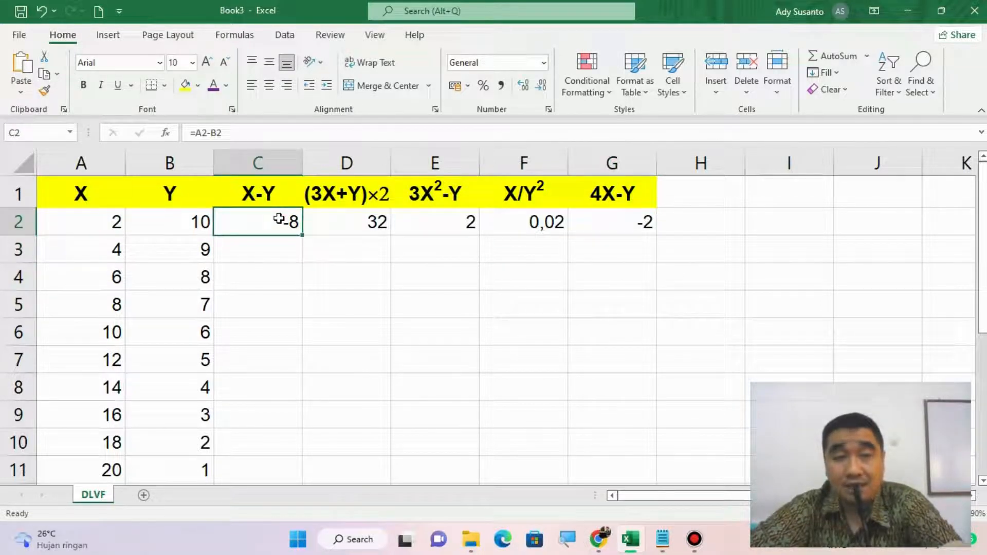
{"action": "left_click_drag", "start_coordinate": [279, 219], "coordinate": [596, 220]}
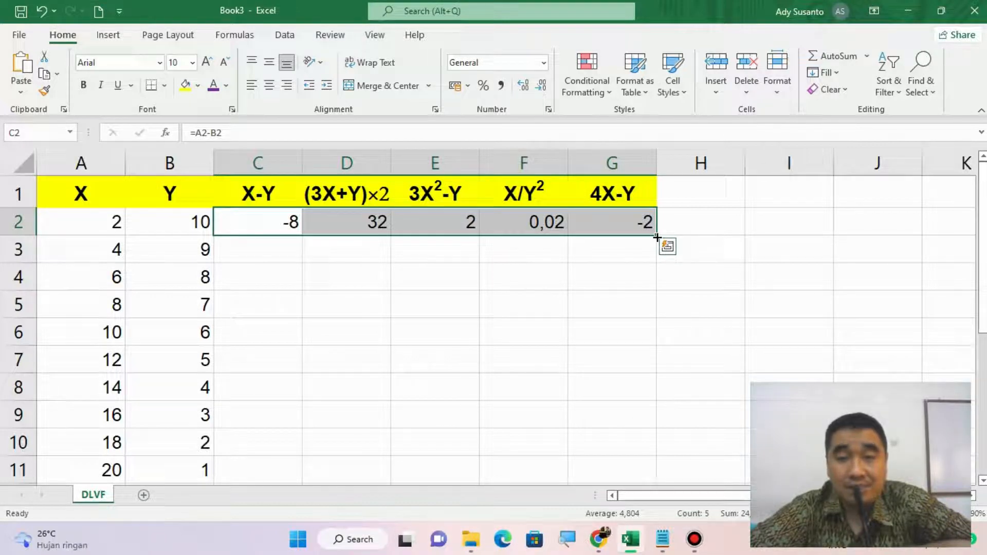
{"action": "left_click_drag", "start_coordinate": [657, 237], "coordinate": [653, 486]}
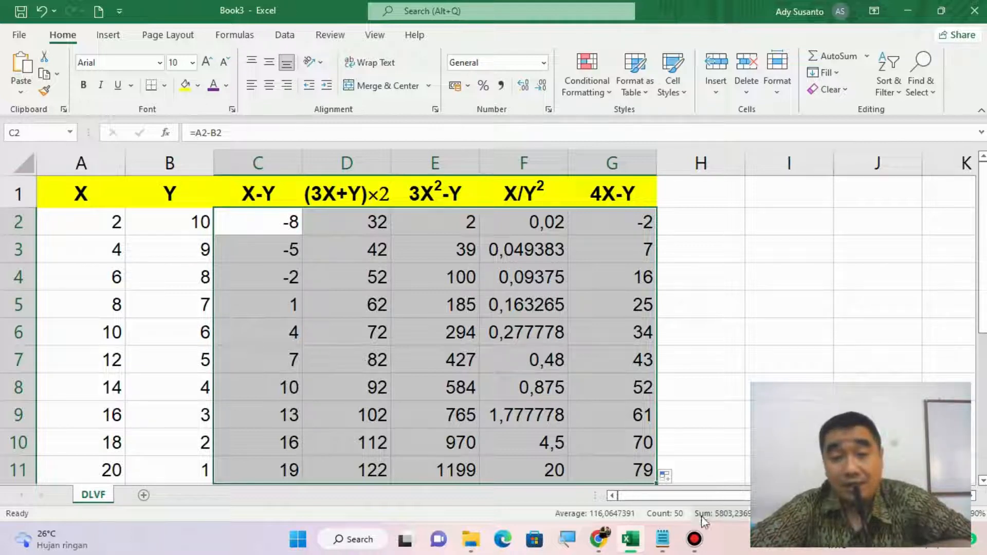
Check the alignment requirement in the Chrome PDF, and center the contents of C2:G11 horizontally in Excel
{"action": "left_click", "coordinate": [598, 537]}
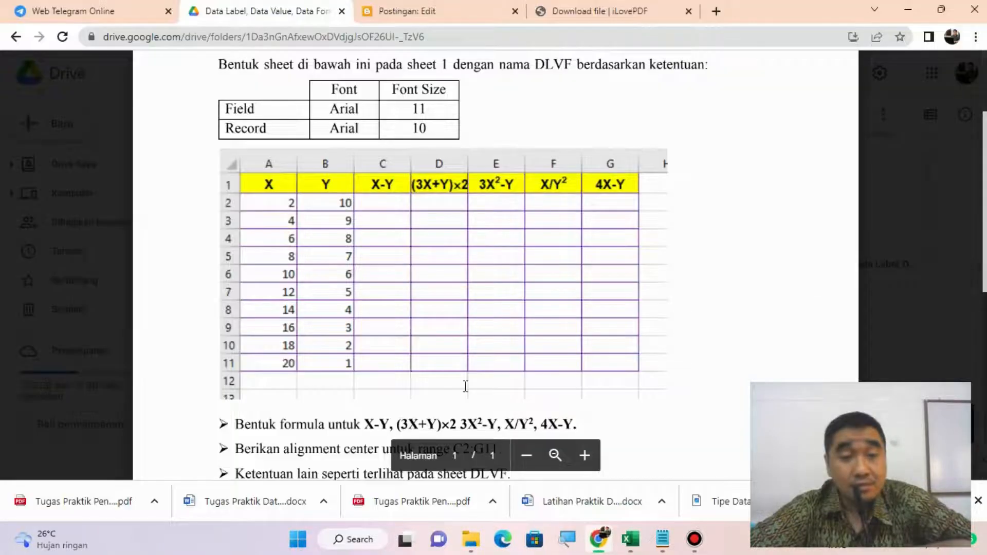
{"action": "scroll", "coordinate": [466, 387], "scroll_direction": "down", "scroll_amount": 4}
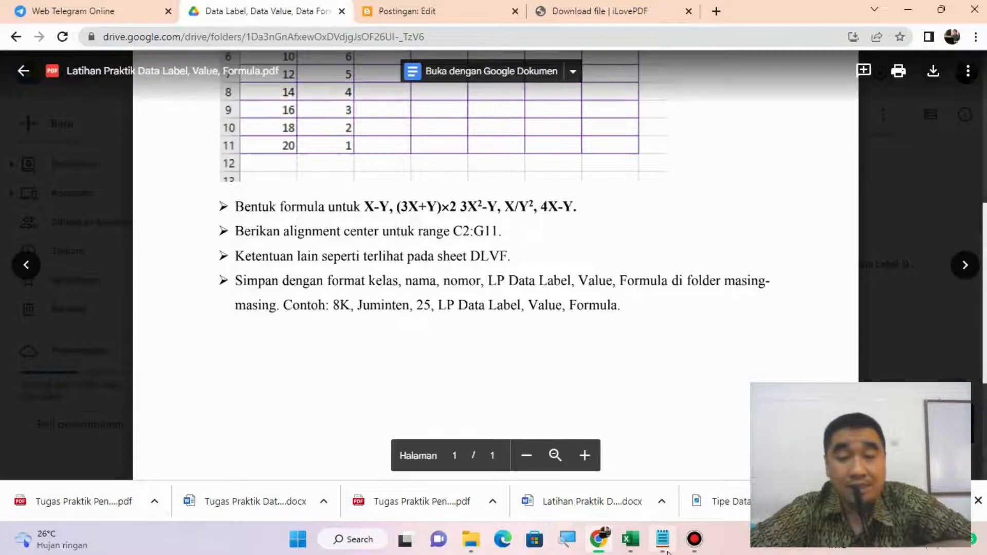
{"action": "key", "text": "alt+Tab"}
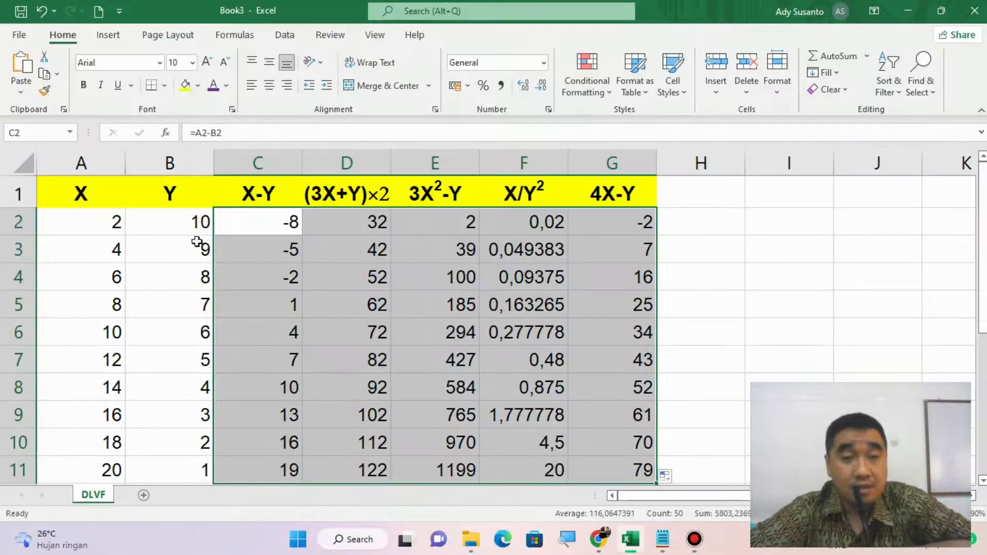
{"action": "left_click_drag", "start_coordinate": [278, 224], "coordinate": [608, 468]}
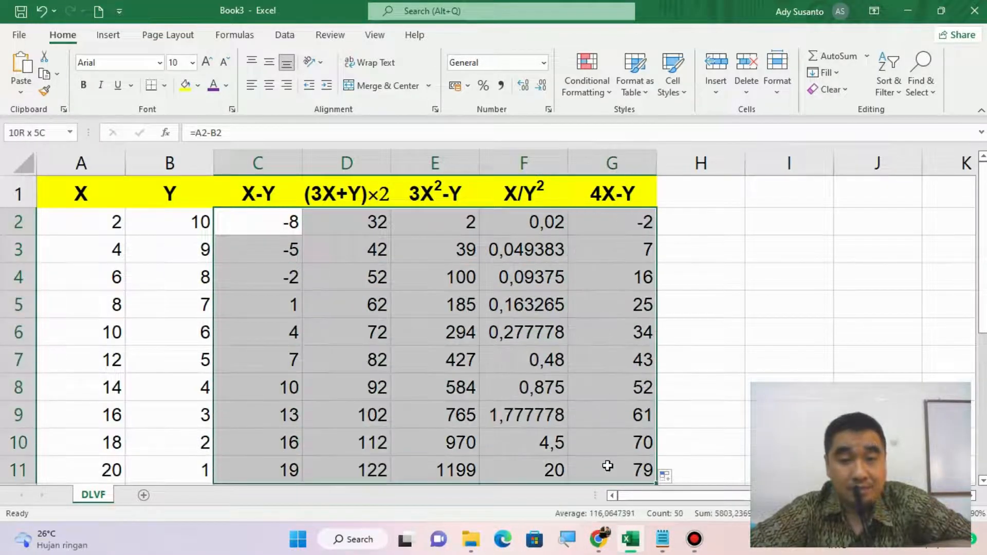
{"action": "left_click", "coordinate": [267, 88]}
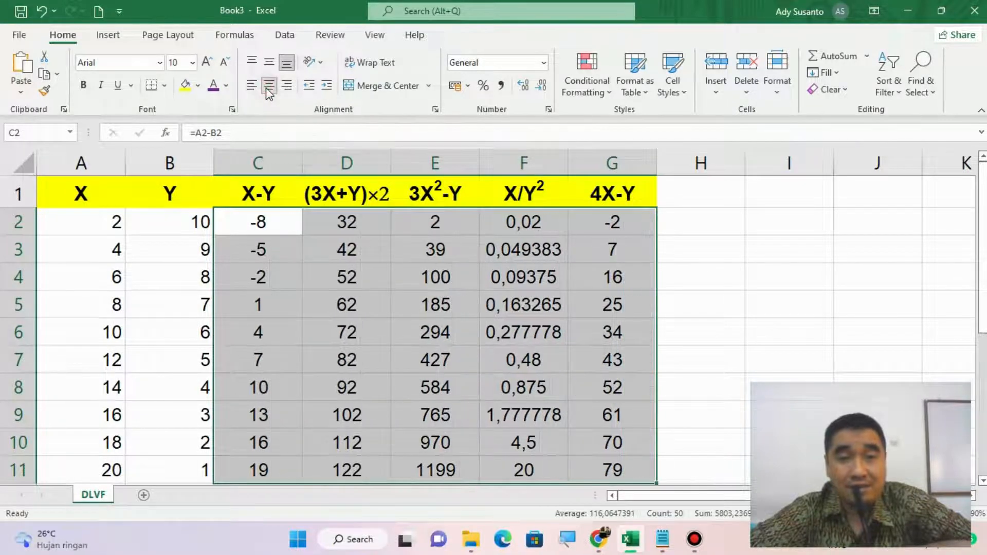
Check the table's remaining formatting in the Chrome PDF, and open the detailed border settings for A1:G11 in Excel
{"action": "left_click", "coordinate": [598, 540]}
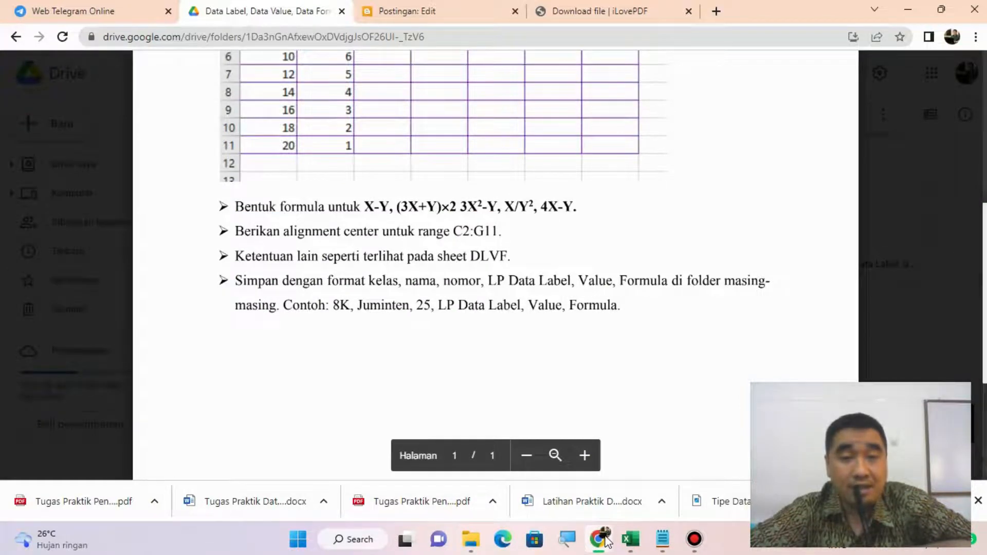
{"action": "mouse_move", "coordinate": [634, 546]}
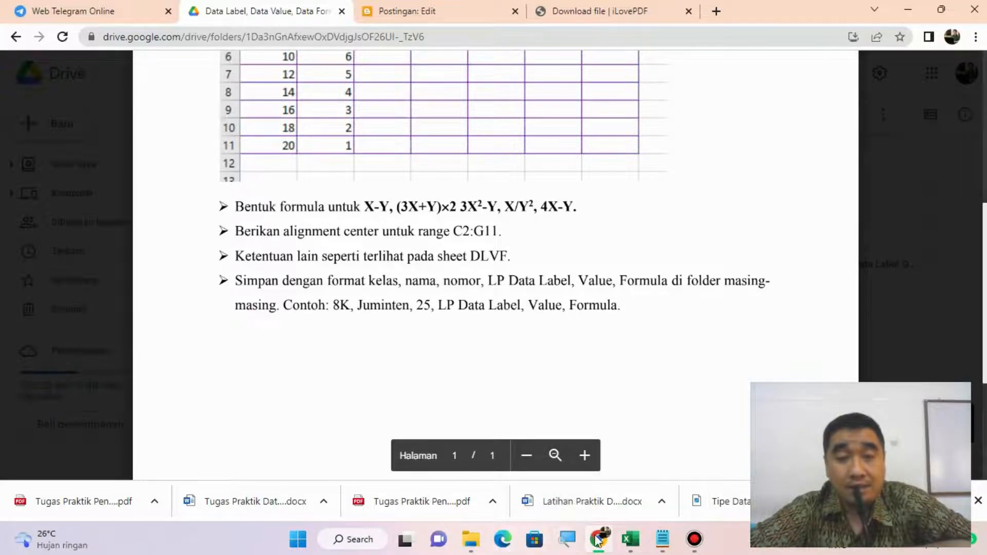
{"action": "scroll", "coordinate": [461, 284], "scroll_direction": "up", "scroll_amount": 3}
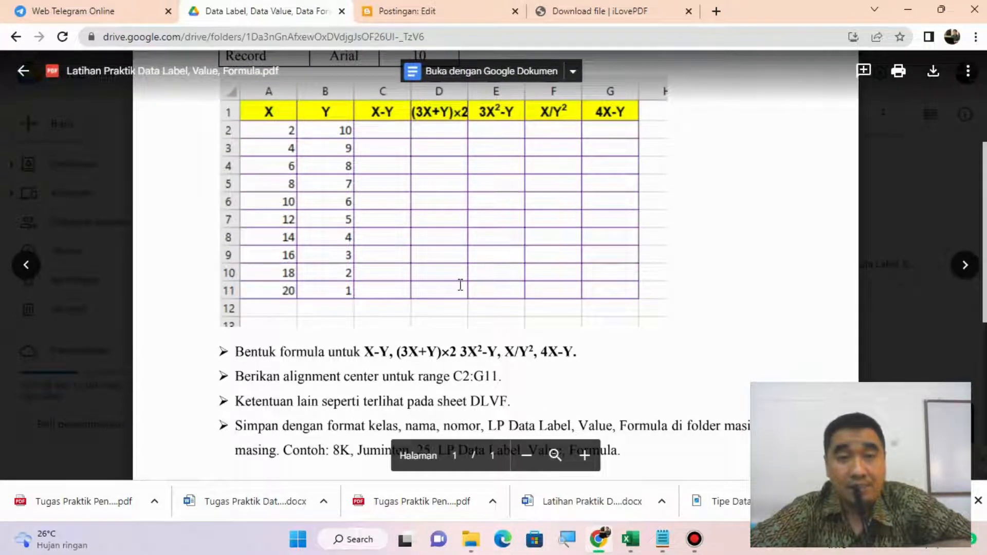
{"action": "left_click", "coordinate": [631, 539]}
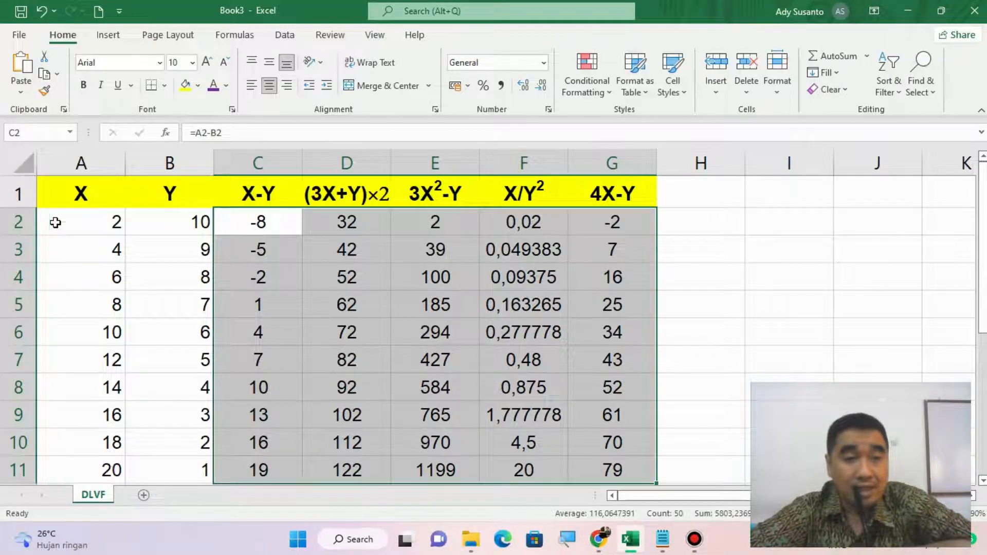
{"action": "left_click_drag", "start_coordinate": [72, 194], "coordinate": [606, 469]}
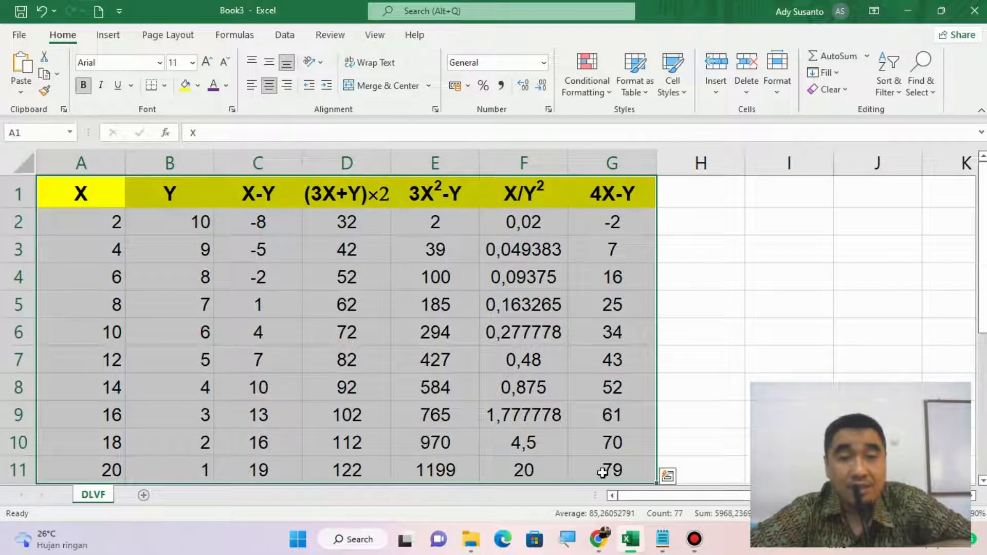
{"action": "left_click", "coordinate": [163, 86]}
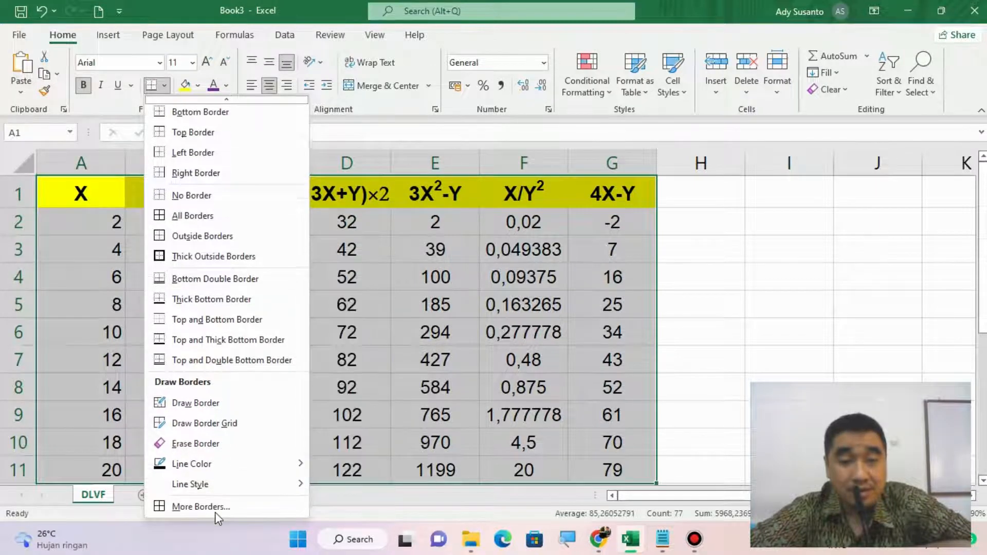
{"action": "left_click", "coordinate": [215, 508]}
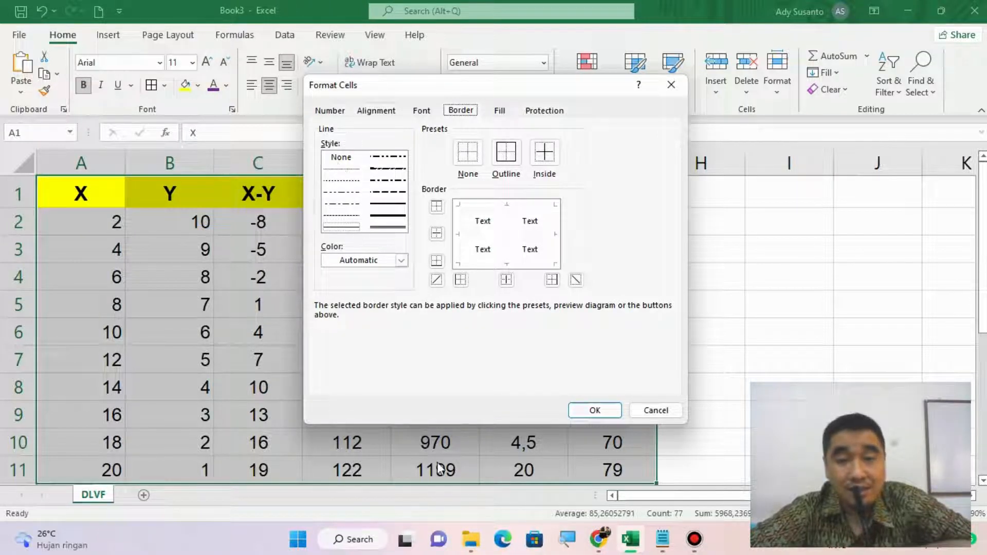
Check the border colour in the Chrome PDF, and apply thin solid purple outline and inside borders to A1:G11 in Excel
{"action": "left_click", "coordinate": [607, 551]}
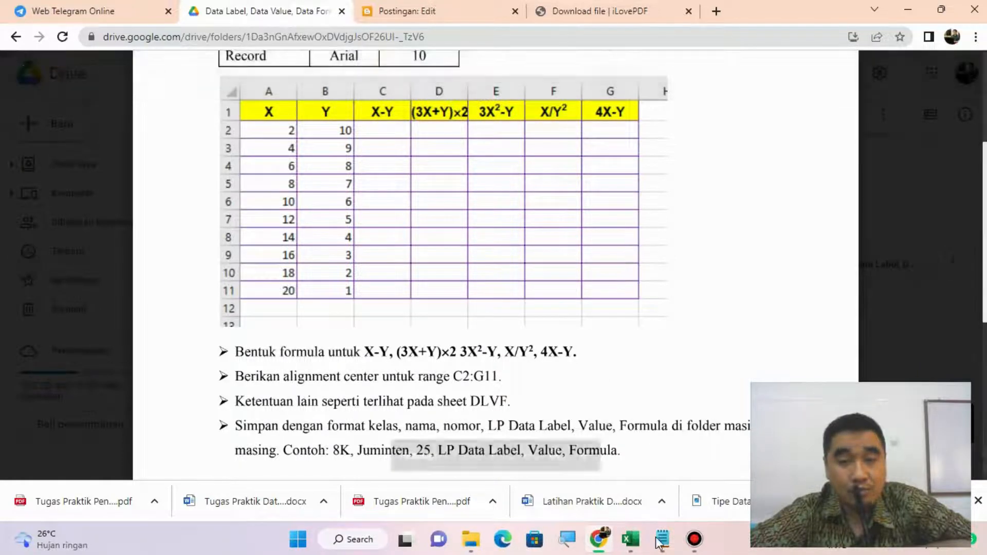
{"action": "left_click", "coordinate": [630, 539]}
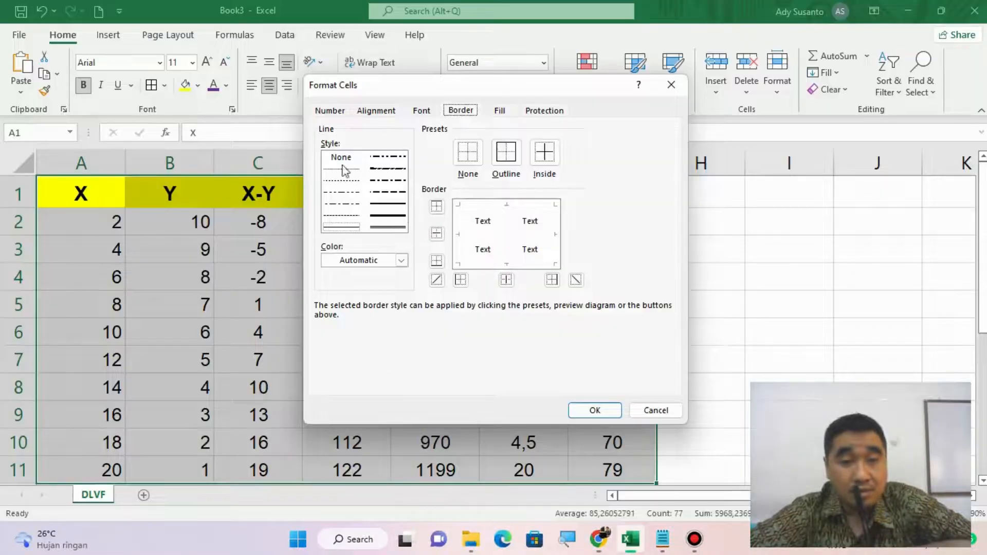
{"action": "left_click", "coordinate": [347, 227]}
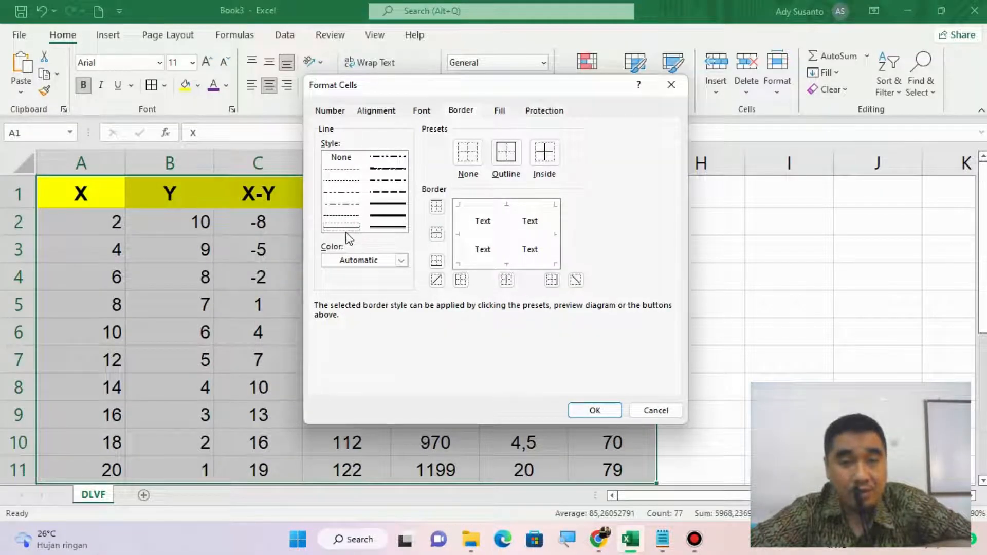
{"action": "left_click", "coordinate": [370, 260]}
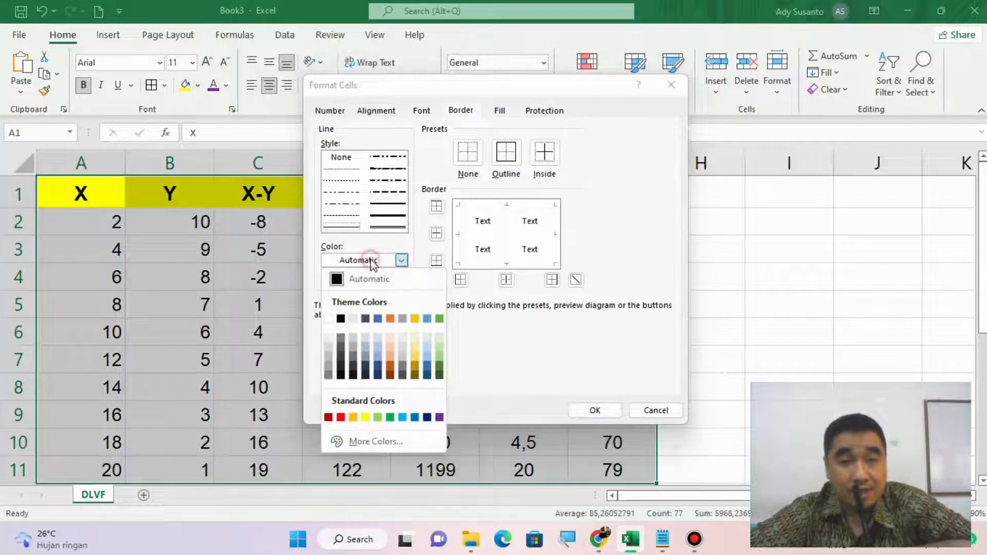
{"action": "left_click", "coordinate": [439, 417]}
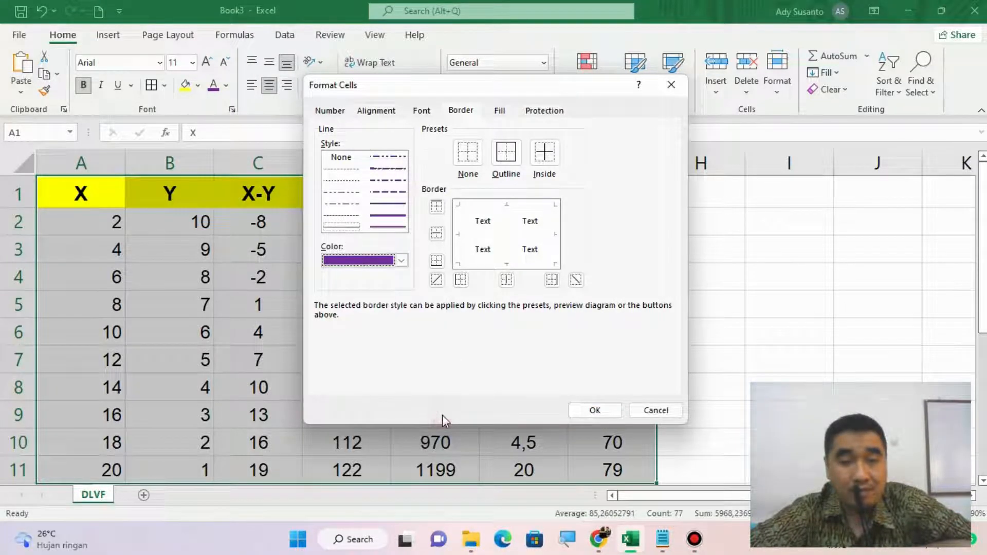
{"action": "left_click", "coordinate": [508, 156]}
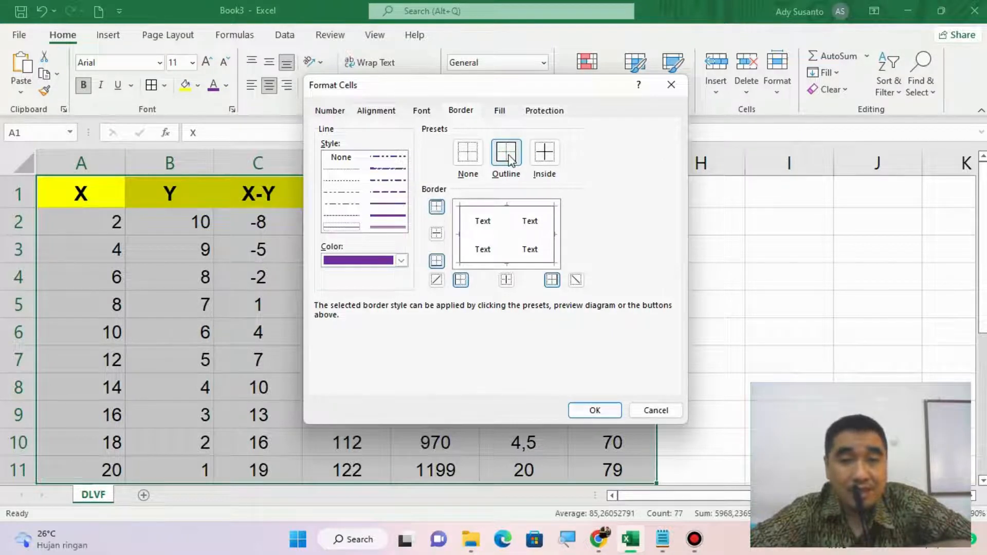
{"action": "left_click", "coordinate": [544, 159]}
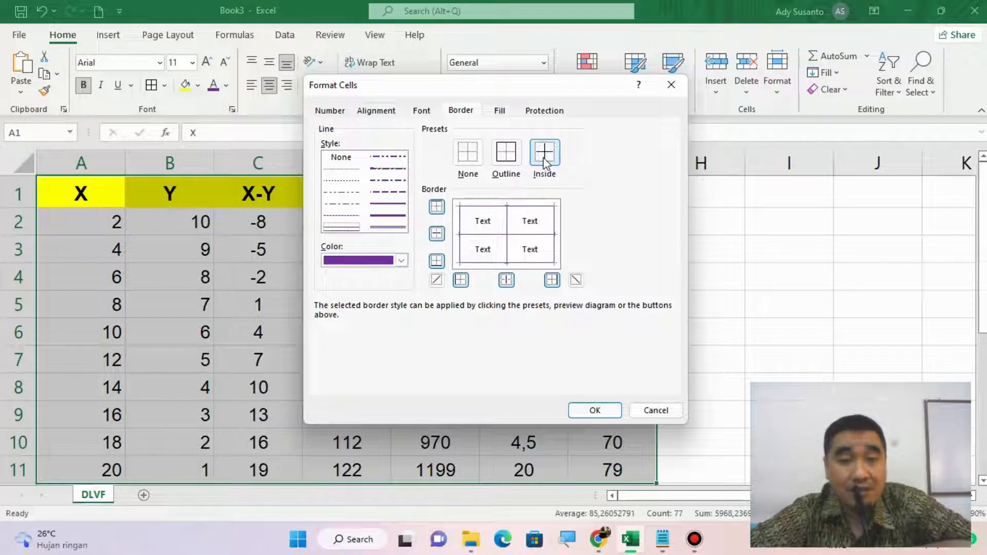
{"action": "left_click", "coordinate": [602, 412]}
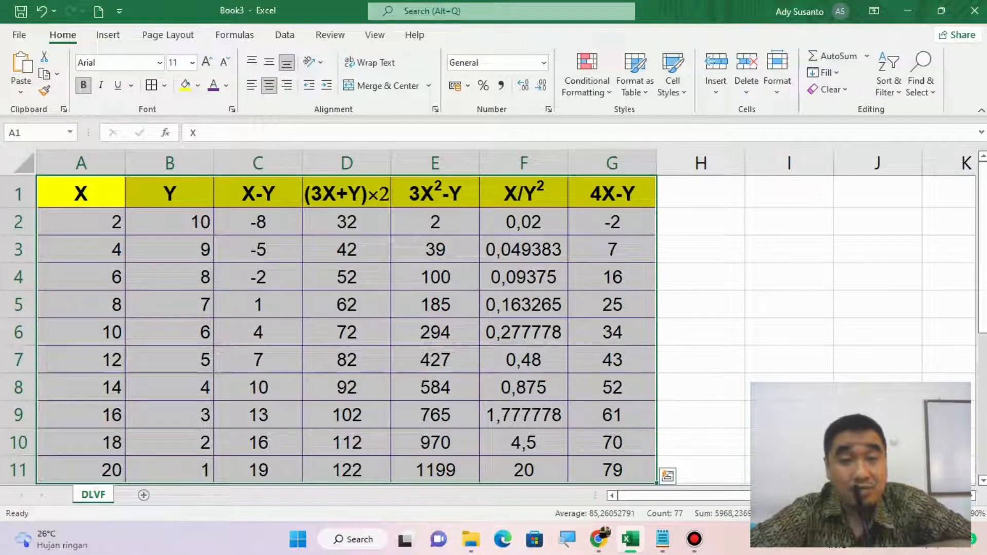
Check the saving instructions in the Chrome PDF, and set Excel's save location to the class 8D, number 14 student folder on Data (D:)
{"action": "left_click", "coordinate": [601, 548]}
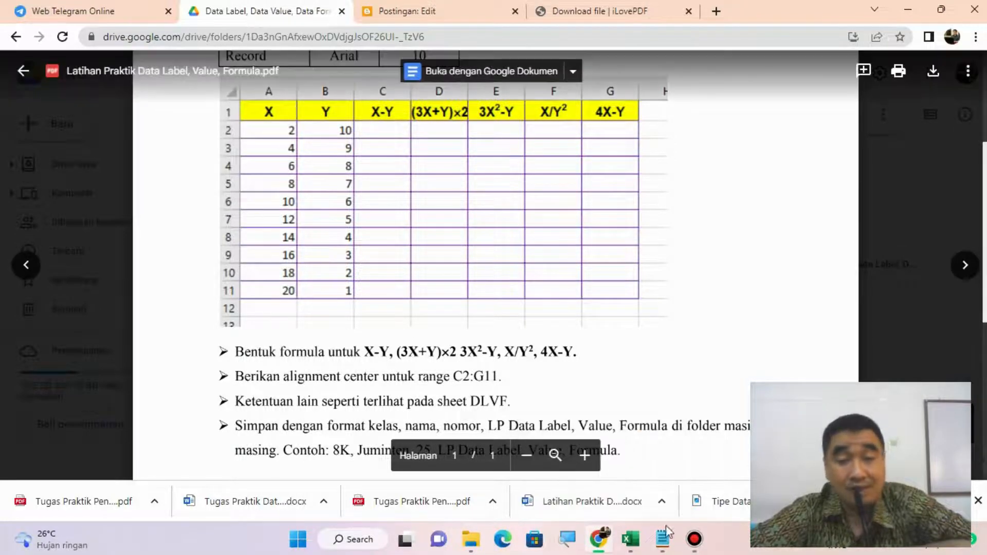
{"action": "left_click", "coordinate": [631, 539]}
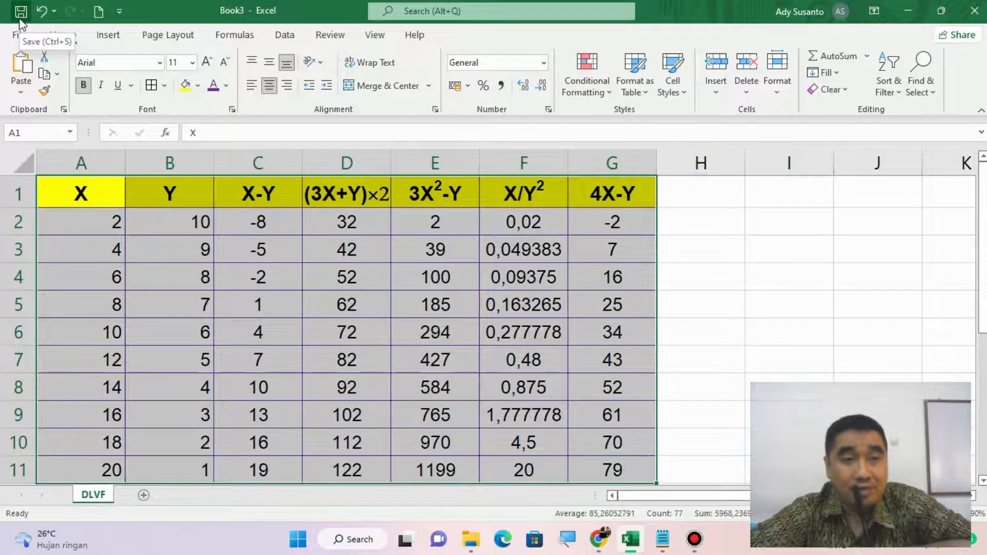
{"action": "left_click", "coordinate": [20, 19]}
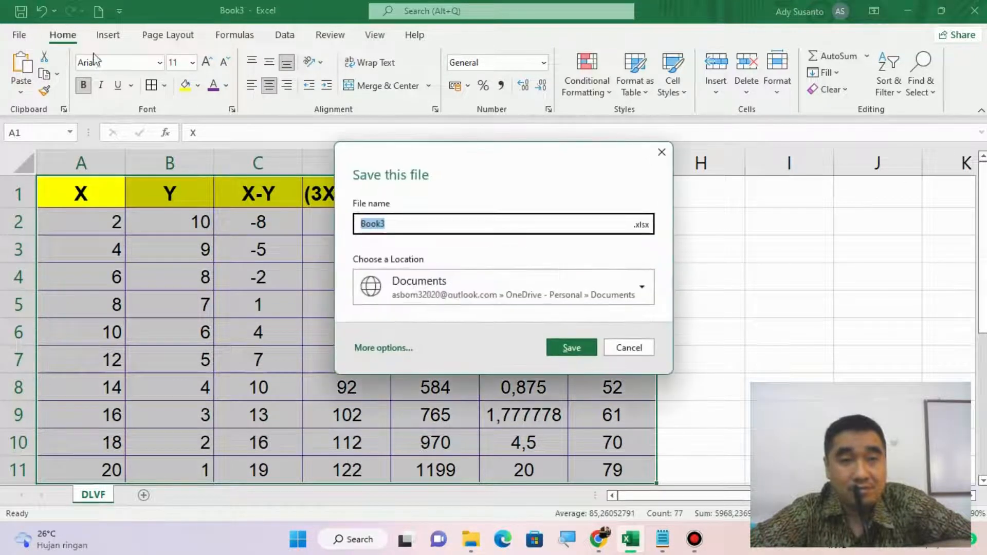
{"action": "left_click", "coordinate": [370, 350]}
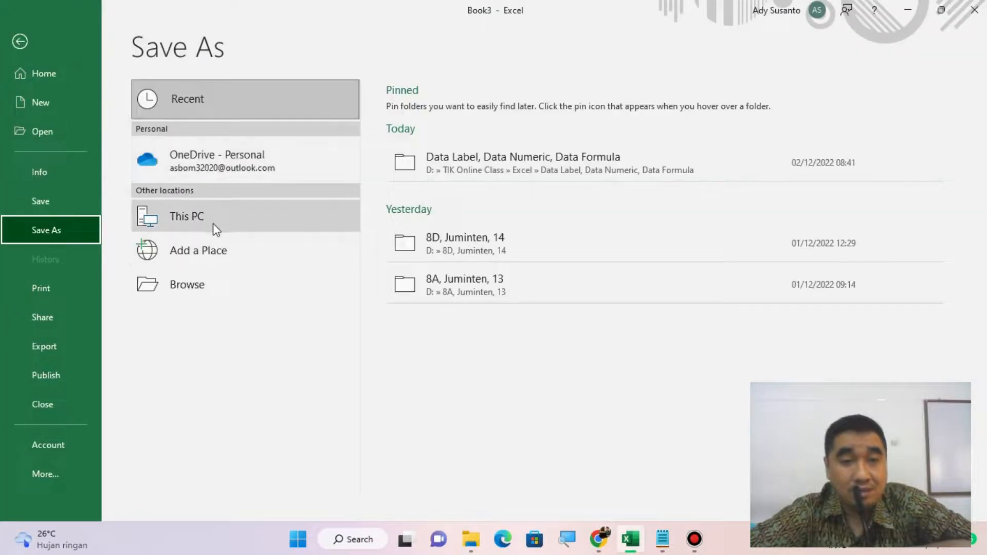
{"action": "left_click", "coordinate": [213, 223]}
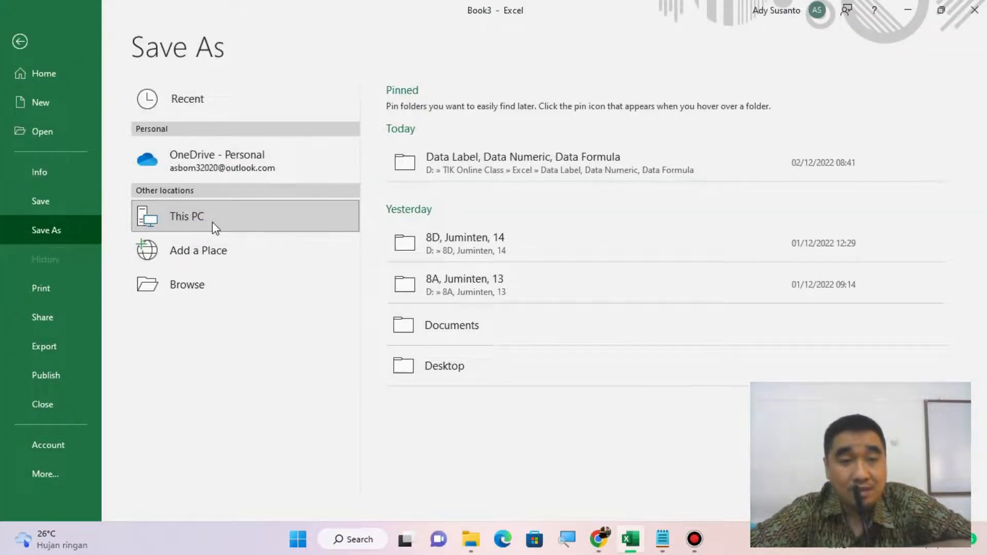
{"action": "left_click", "coordinate": [215, 228]}
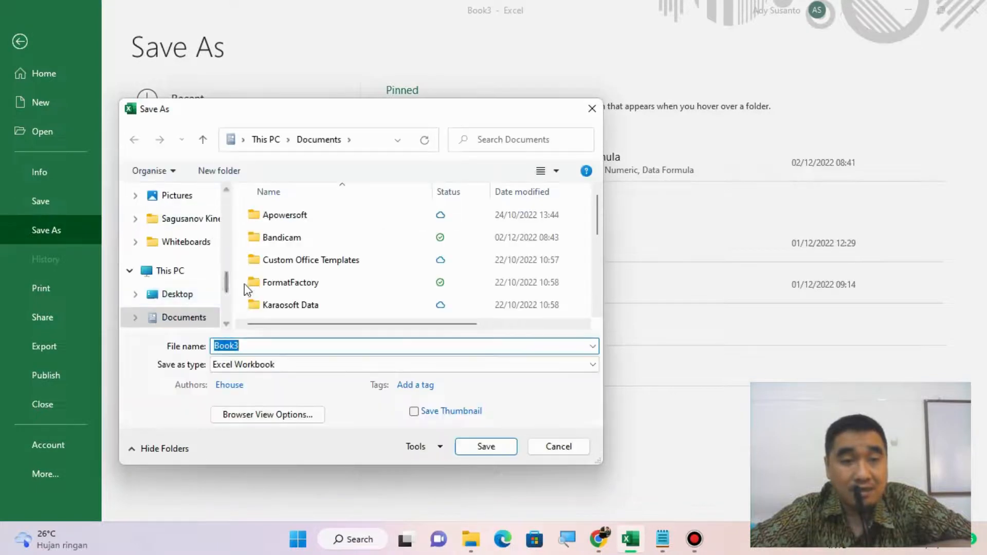
{"action": "left_click_drag", "start_coordinate": [227, 293], "coordinate": [227, 319]}
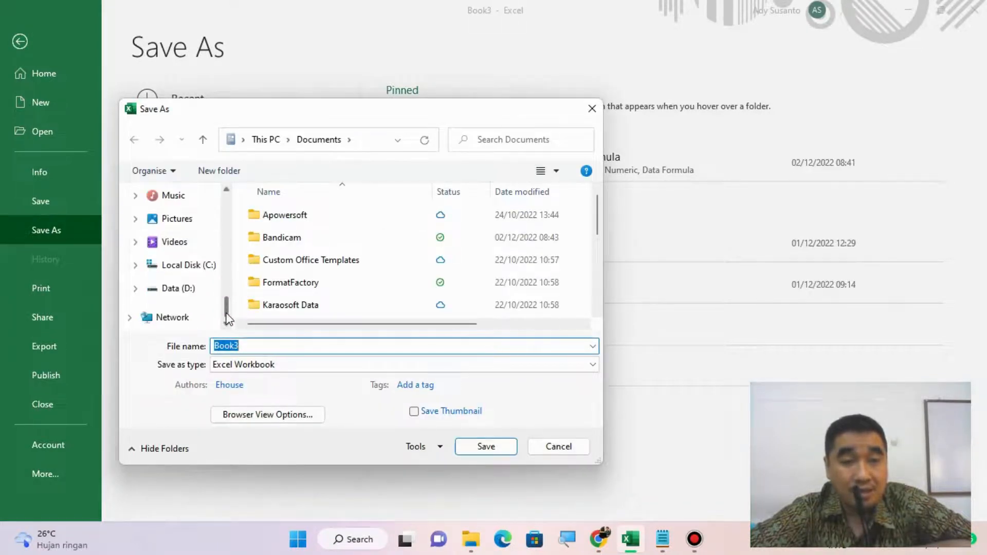
{"action": "left_click", "coordinate": [190, 297]}
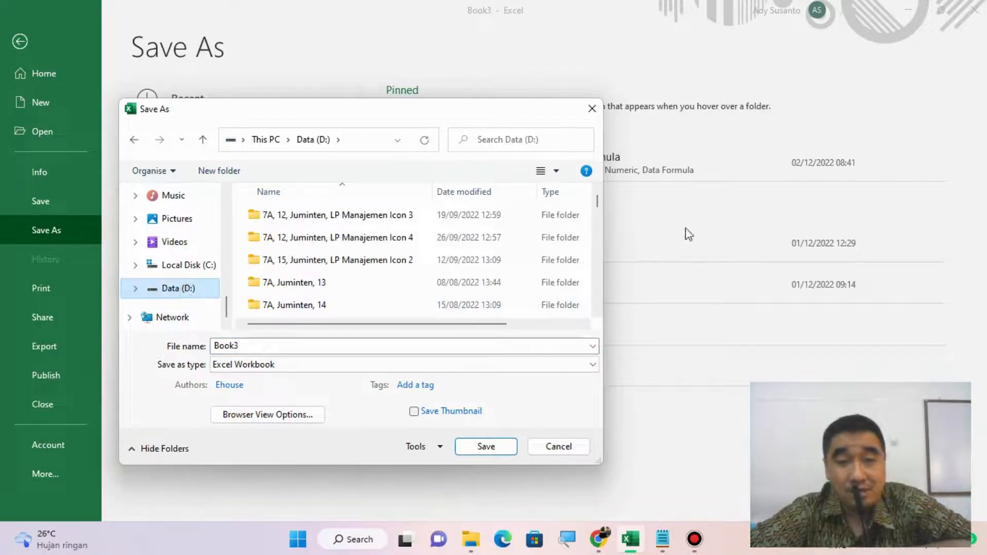
{"action": "left_click_drag", "start_coordinate": [598, 202], "coordinate": [599, 240]}
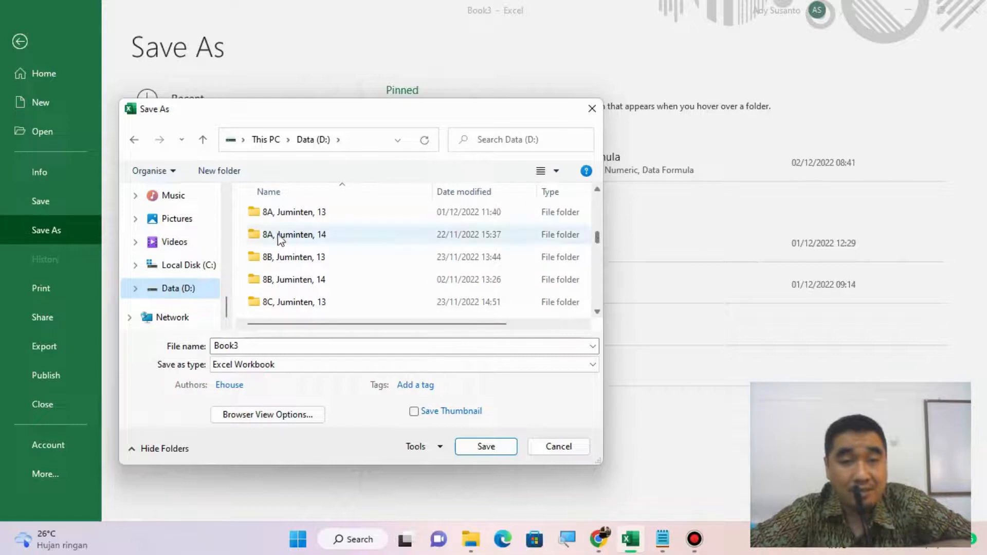
{"action": "scroll", "coordinate": [327, 304], "scroll_direction": "down", "scroll_amount": 2}
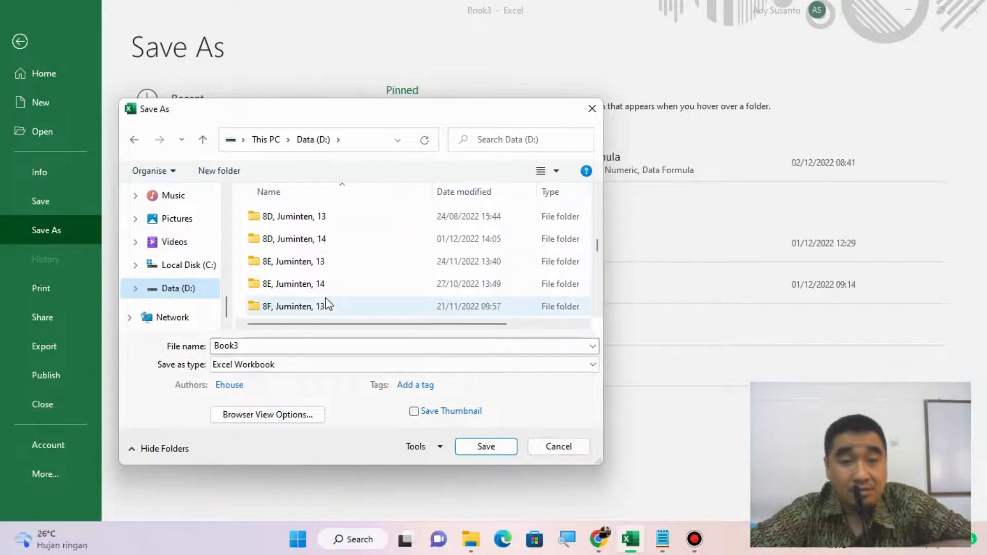
{"action": "double_click", "coordinate": [315, 238]}
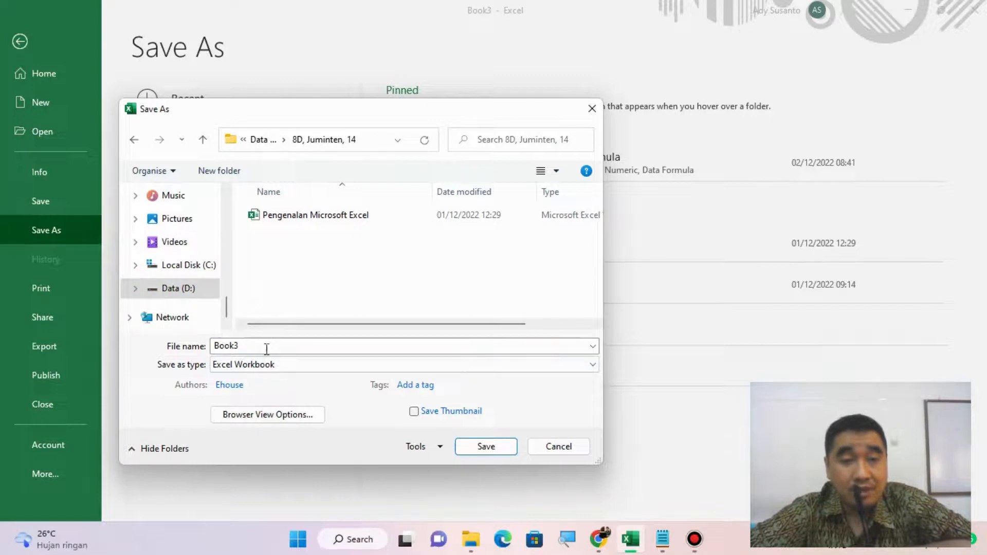
Check the naming format in the Chrome PDF, and name the Excel file "8D", the student's name, "14, LP Data Label, Value, Formula"
{"action": "double_click", "coordinate": [266, 348]}
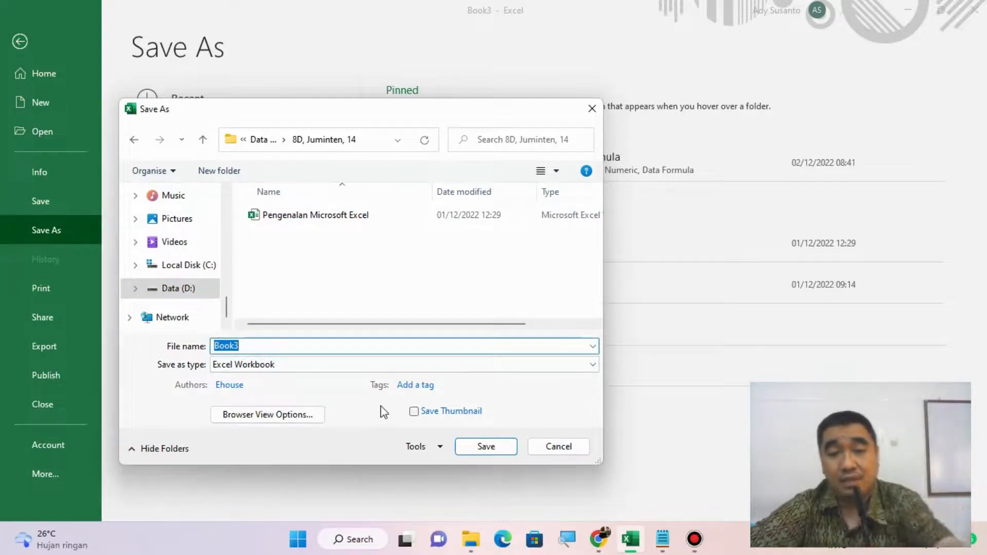
{"action": "left_click", "coordinate": [602, 548]}
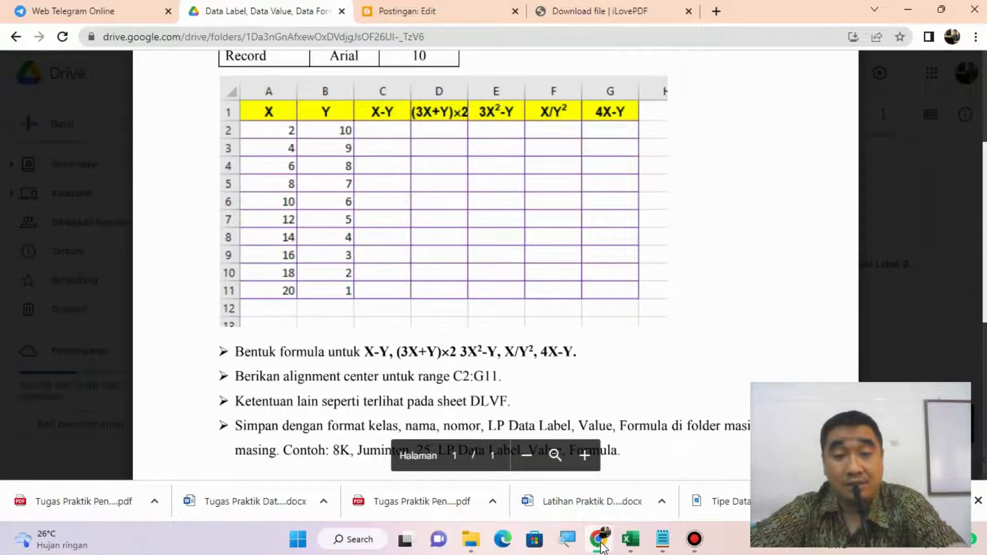
{"action": "left_click", "coordinate": [602, 548]}
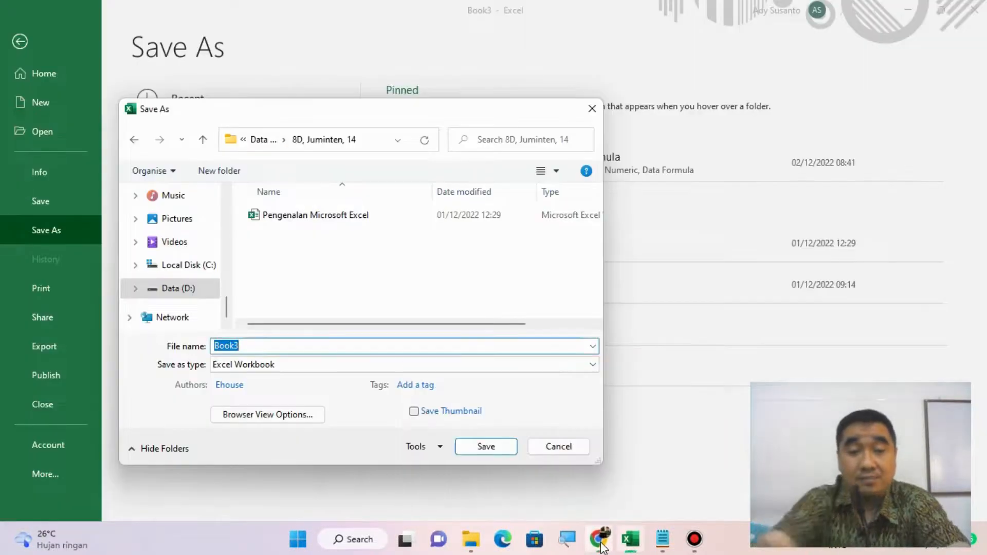
{"action": "type", "text": "8D"}
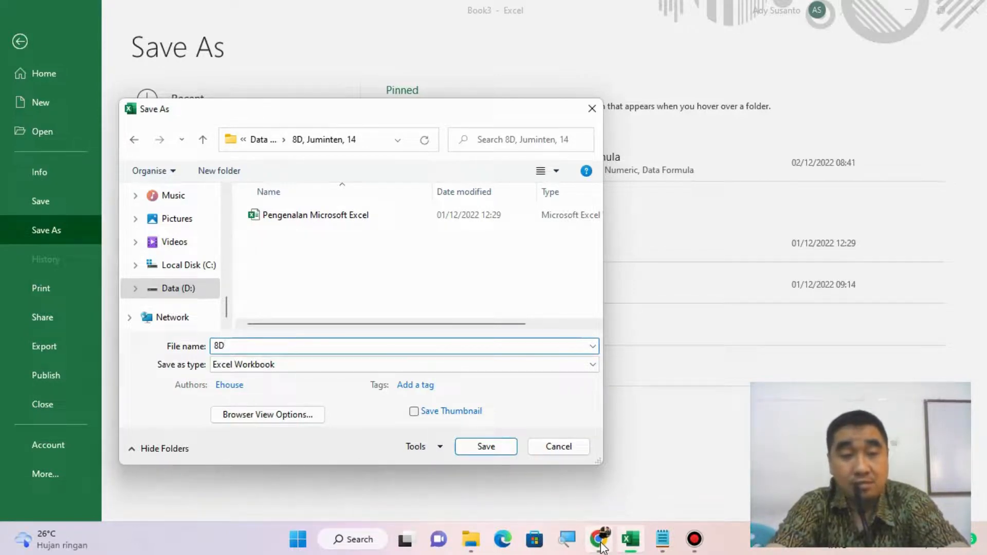
{"action": "type", "text": "<"}
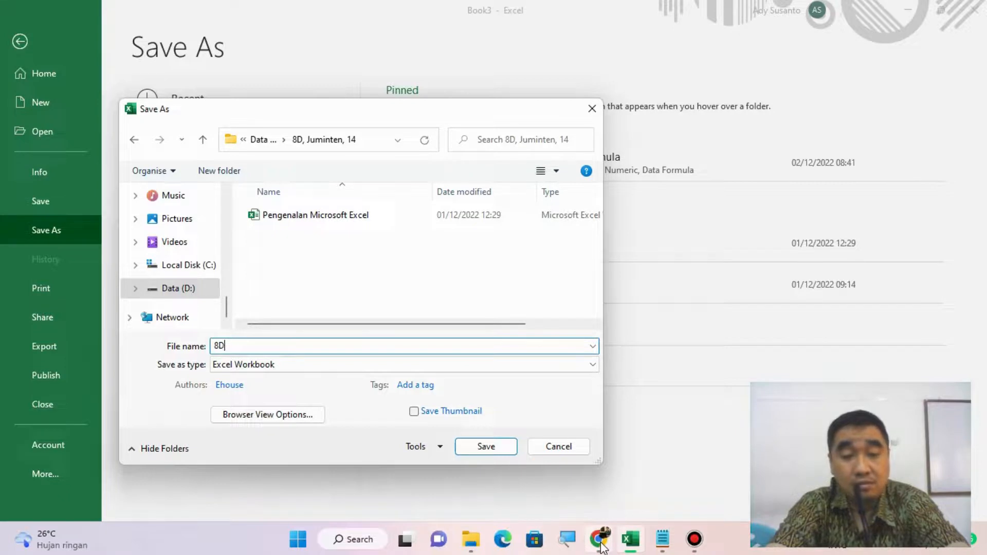
{"action": "type", "text": " jUM"}
{"action": "key", "text": "BackSpace"}
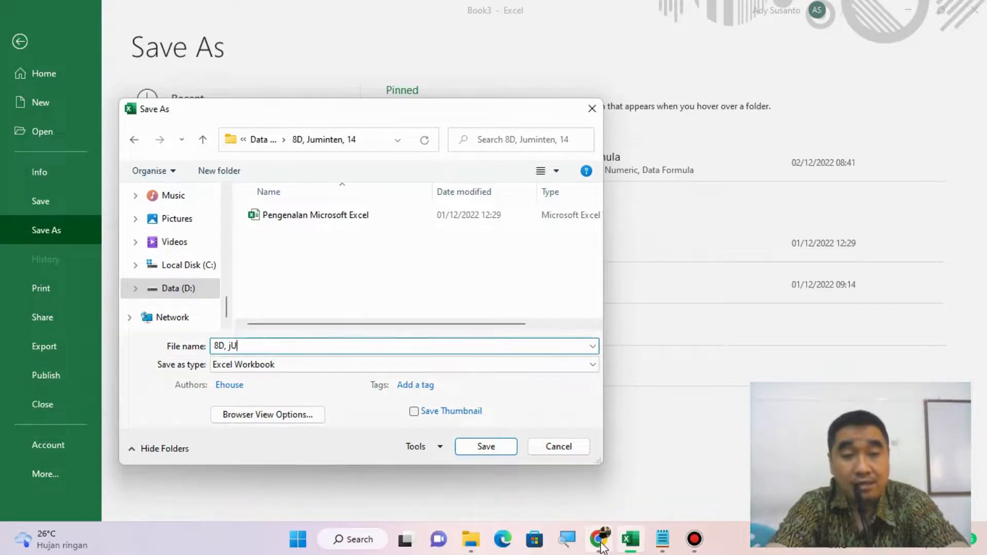
{"action": "type", "text": "uminten,"}
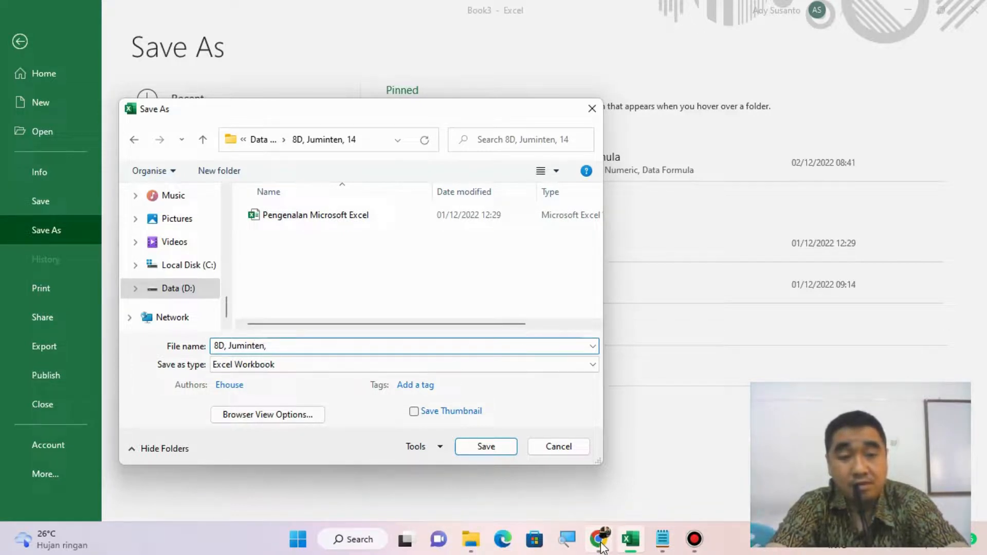
{"action": "type", "text": "14, LP"}
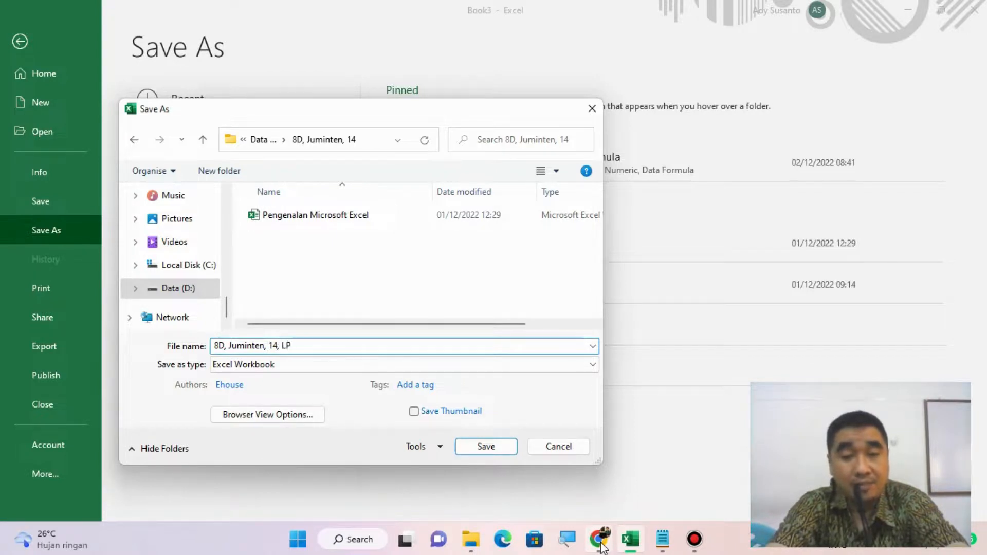
{"action": "type", "text": " Data Label, V"}
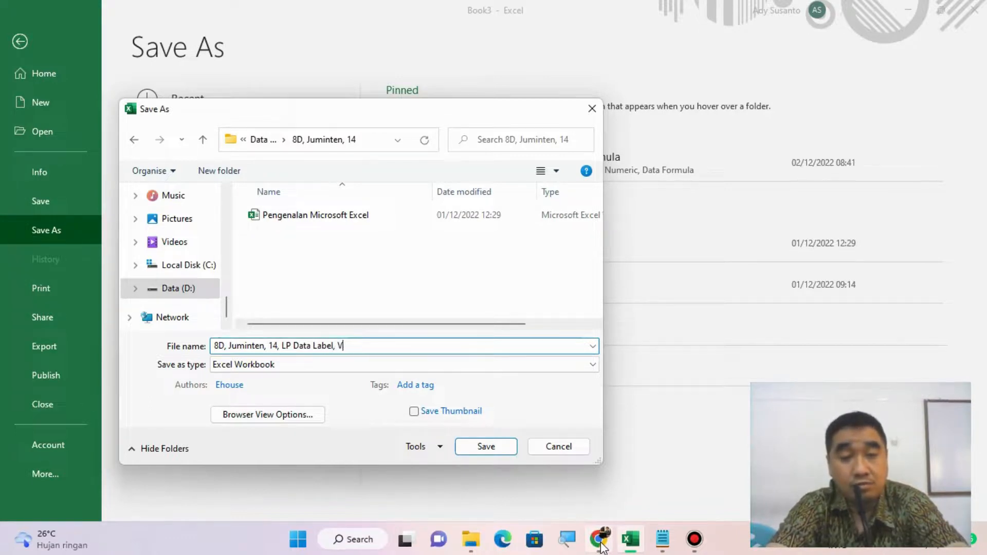
{"action": "type", "text": "alue, "}
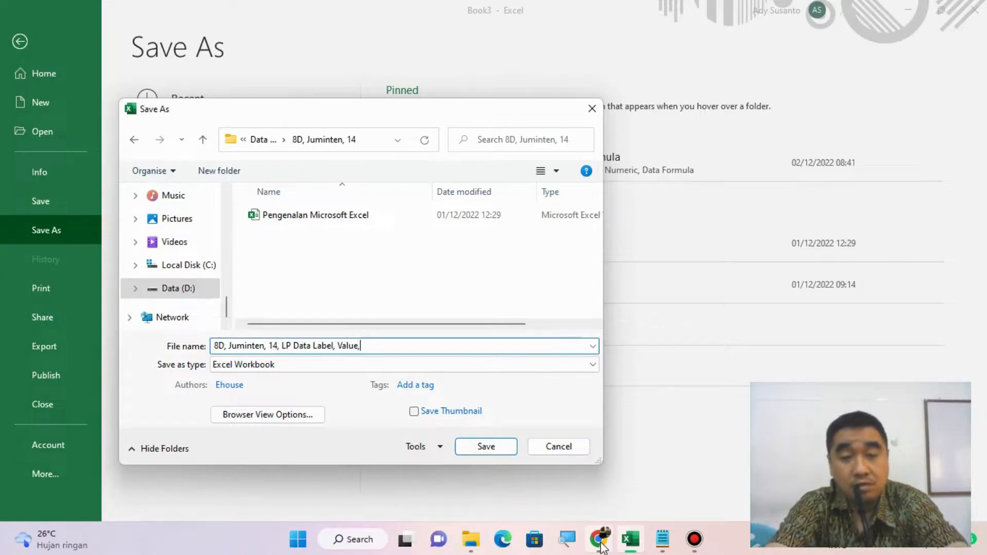
{"action": "type", "text": "Formul"}
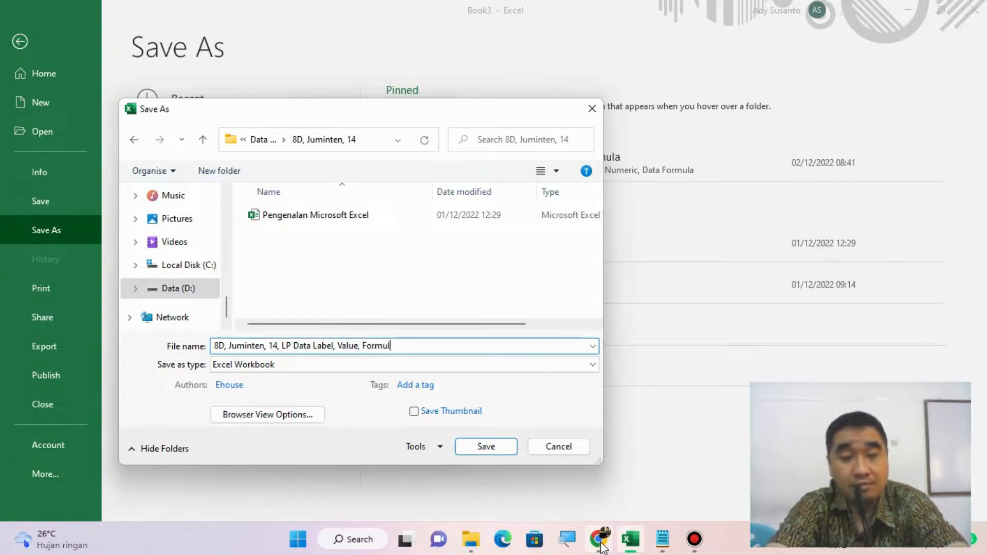
{"action": "type", "text": "a"}
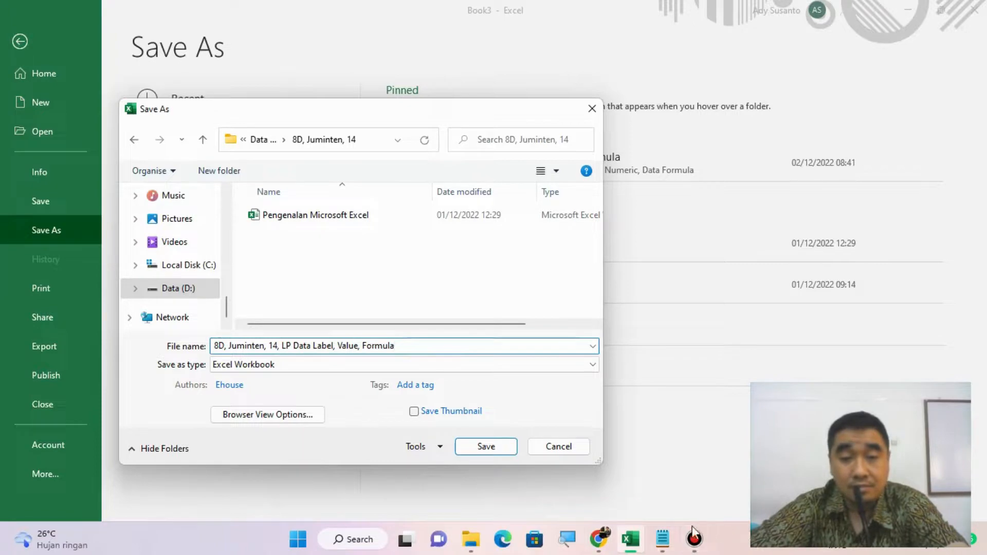
Compare the entered file name with the example in the Chrome PDF, and save the Excel workbook in the student folder
{"action": "left_click", "coordinate": [605, 540]}
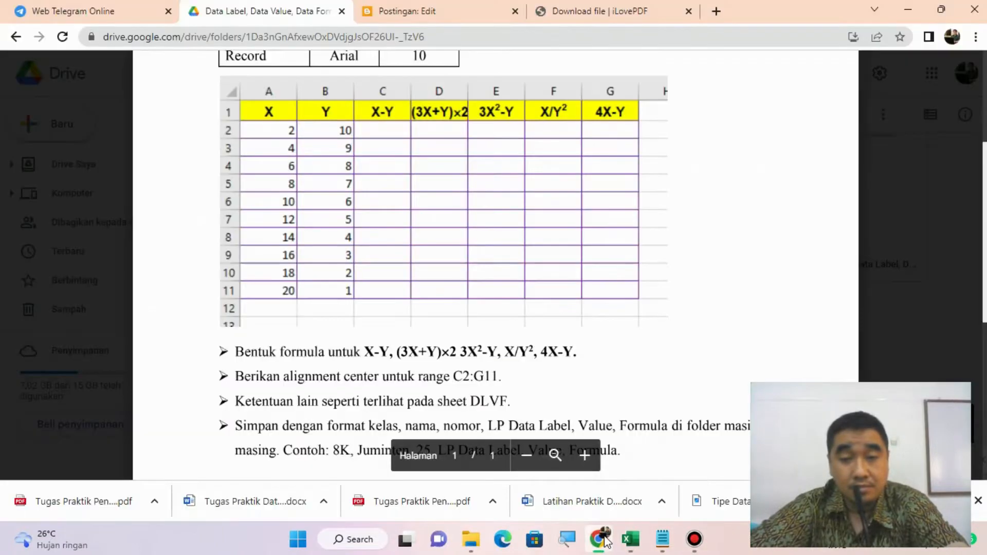
{"action": "left_click", "coordinate": [605, 540]}
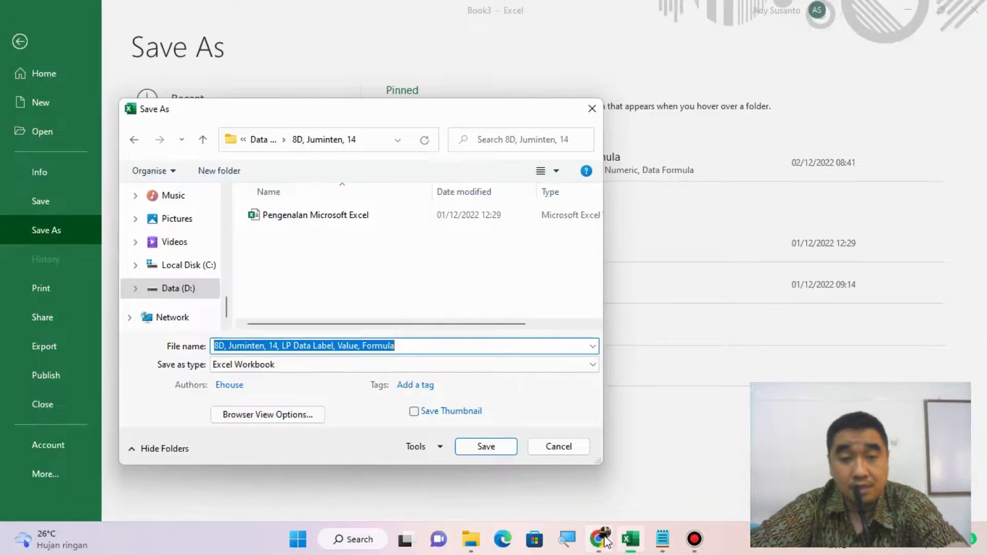
{"action": "left_click", "coordinate": [496, 445]}
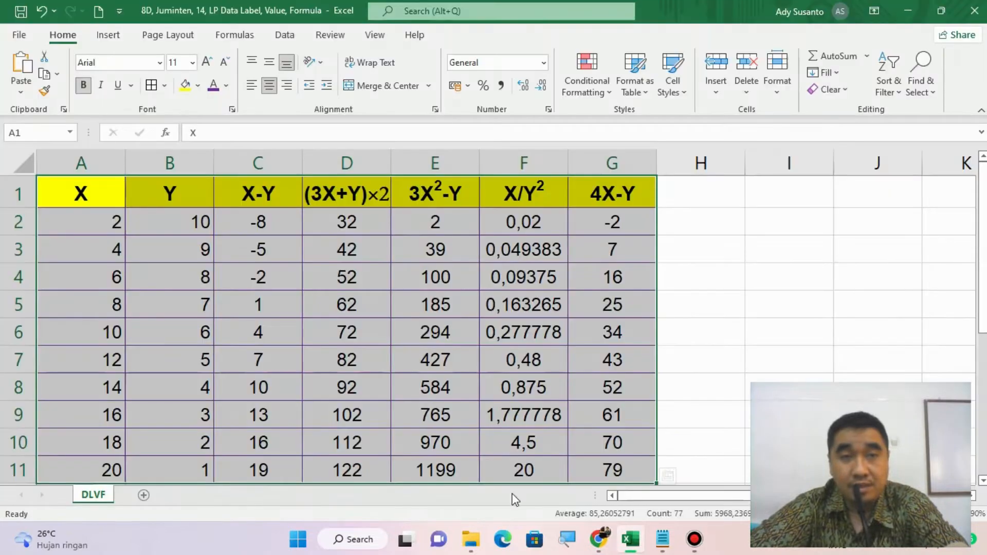